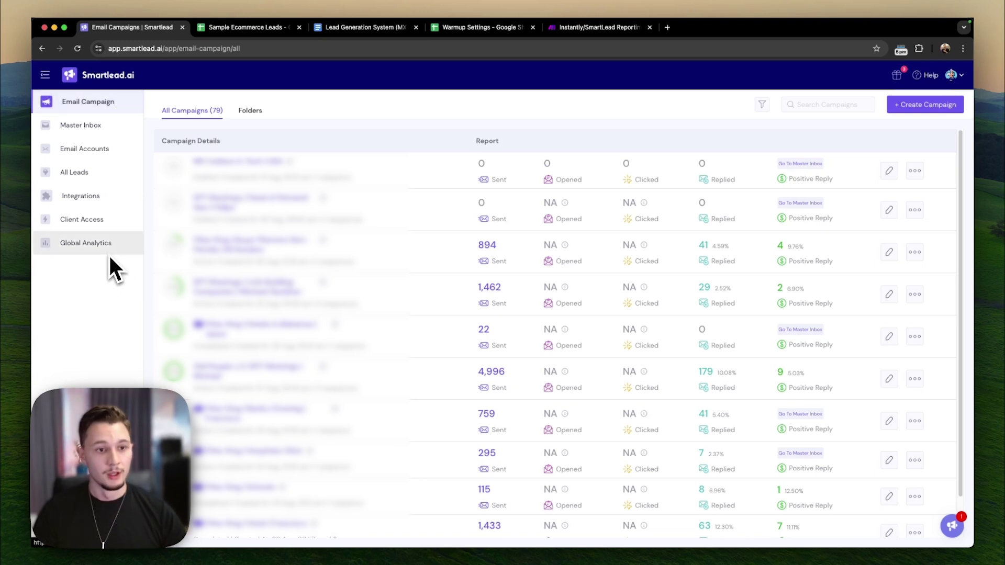
- Browse Master Inbox, Email Accounts and All Leads, ending on the Integrations page (Hubspot, Clay, Listkit)
{"action": "left_click", "coordinate": [109, 125]}
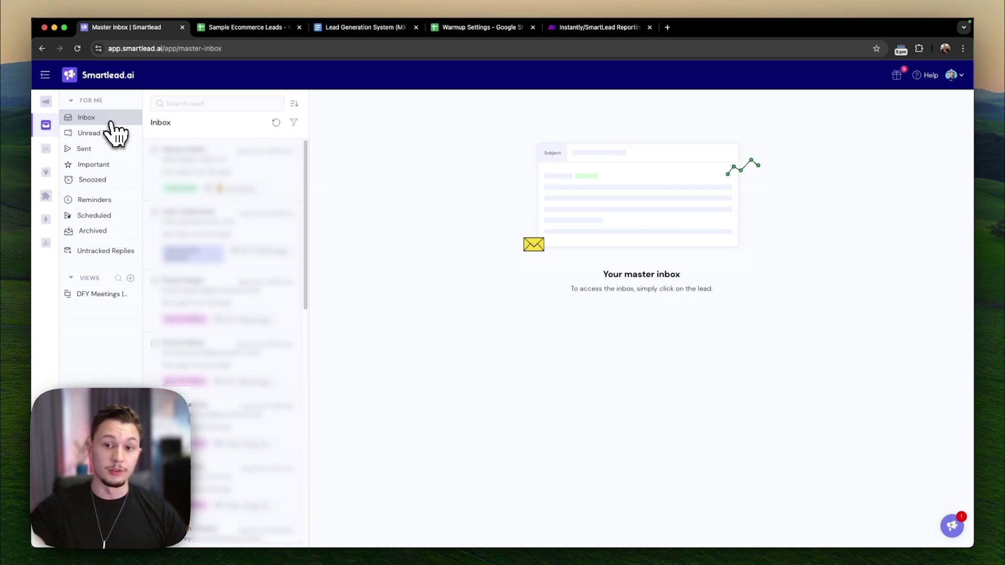
{"action": "left_click", "coordinate": [46, 153]}
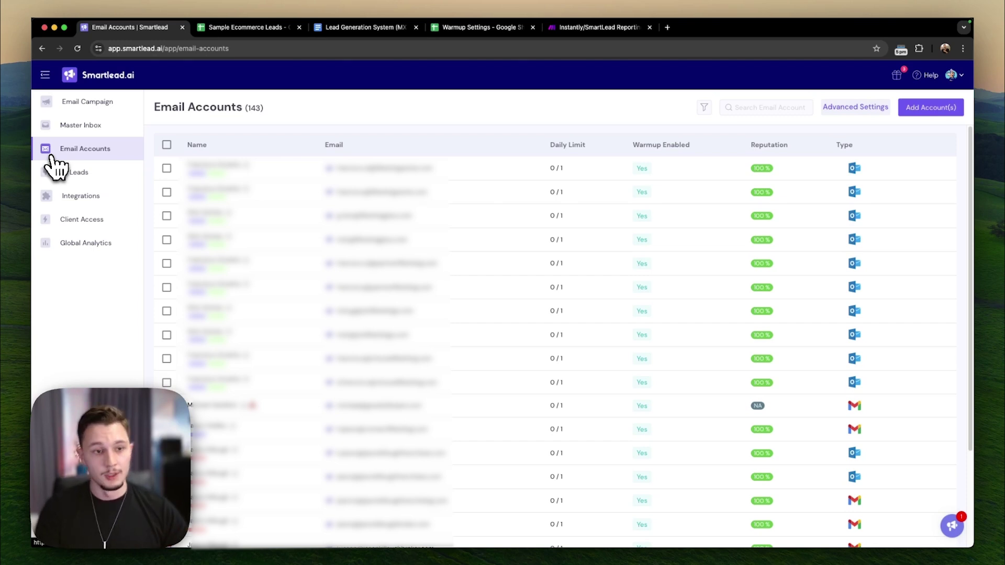
{"action": "left_click", "coordinate": [54, 173]}
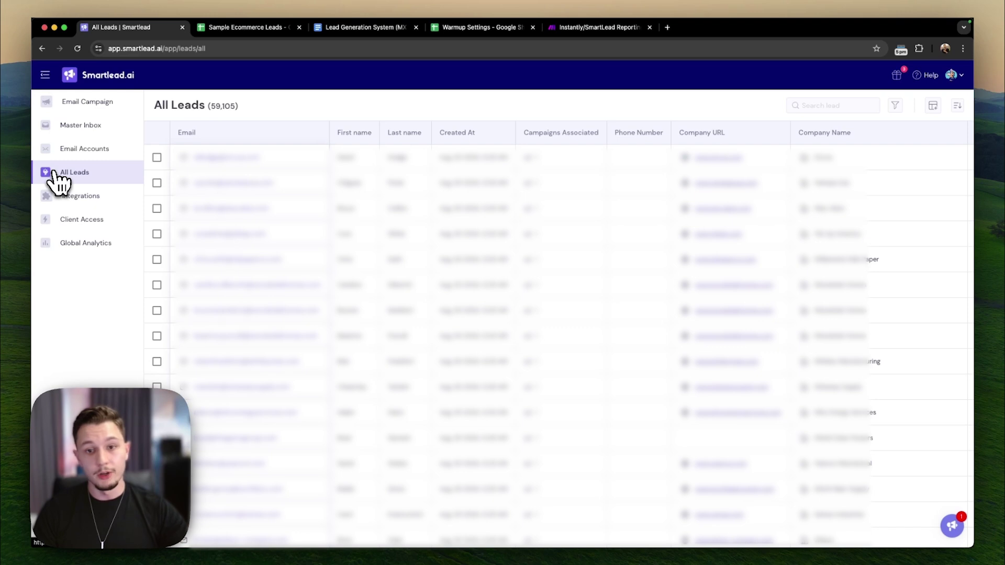
{"action": "left_click", "coordinate": [79, 207]}
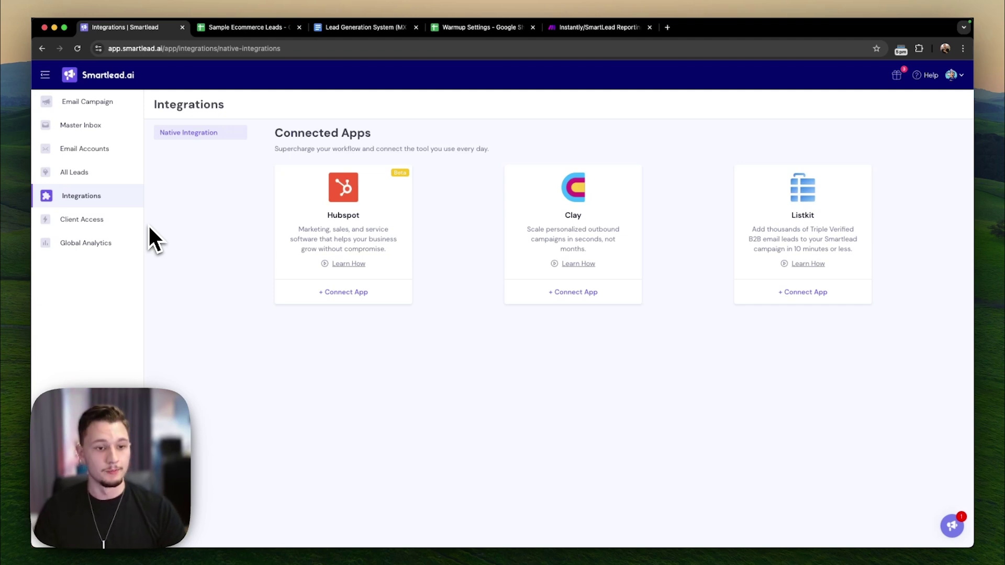
- Look over the Global Analytics dashboard, then go back to the Email Campaigns list
{"action": "left_click", "coordinate": [113, 243]}
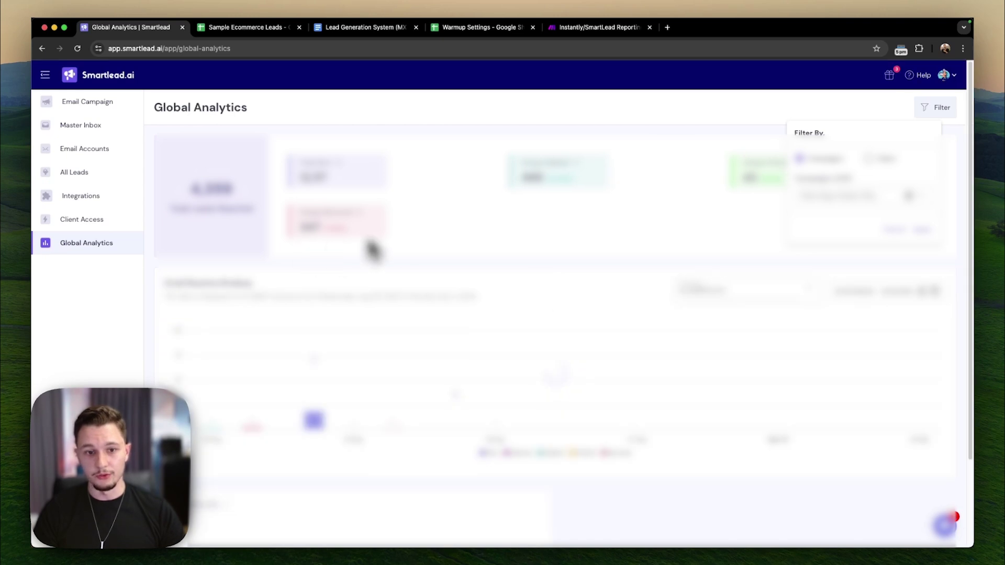
{"action": "left_click", "coordinate": [356, 254]}
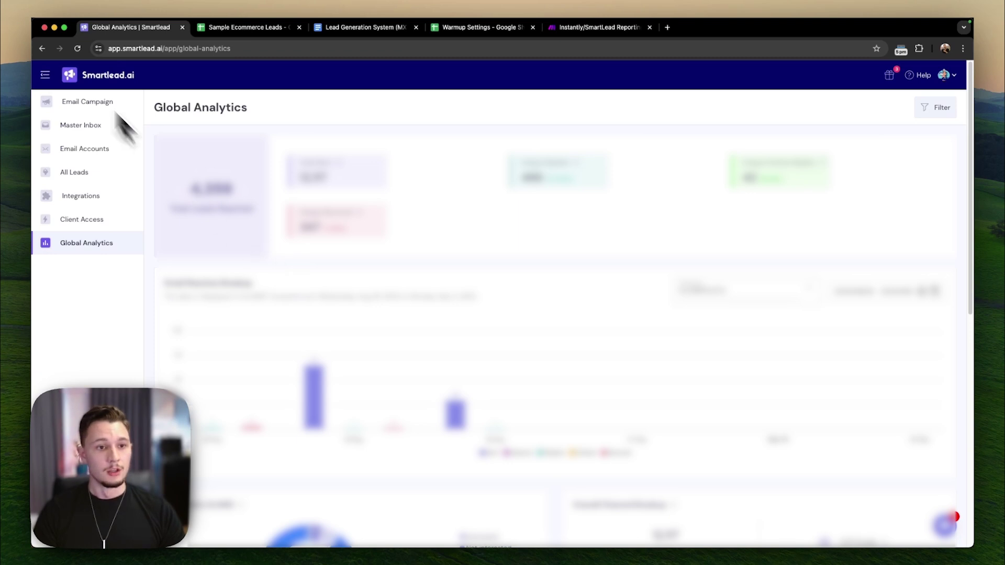
{"action": "left_click", "coordinate": [101, 102]}
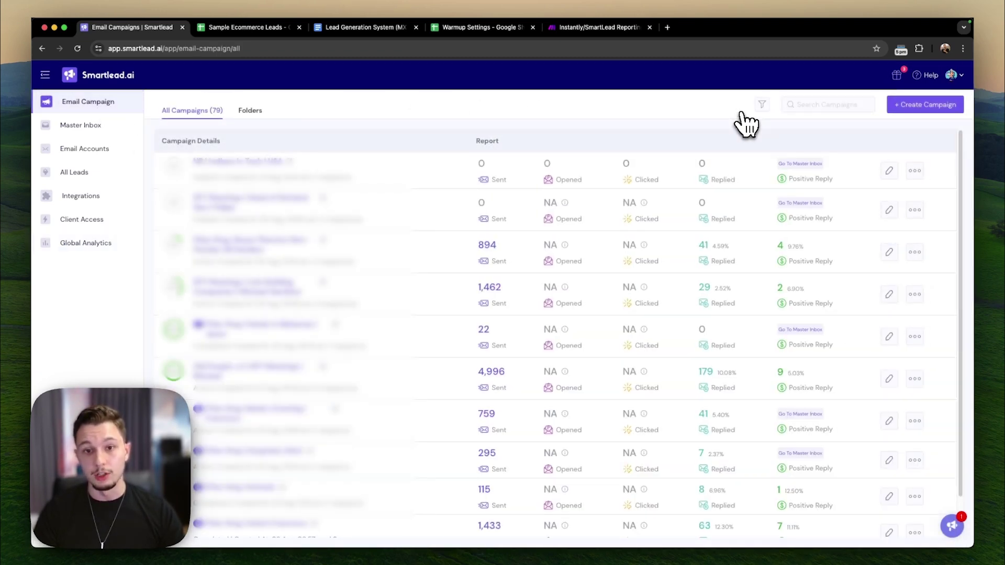
- From the avatar menu's Settings, view the Global Block List of bounce-detected emails
{"action": "left_click", "coordinate": [952, 76]}
{"action": "left_click", "coordinate": [851, 188]}
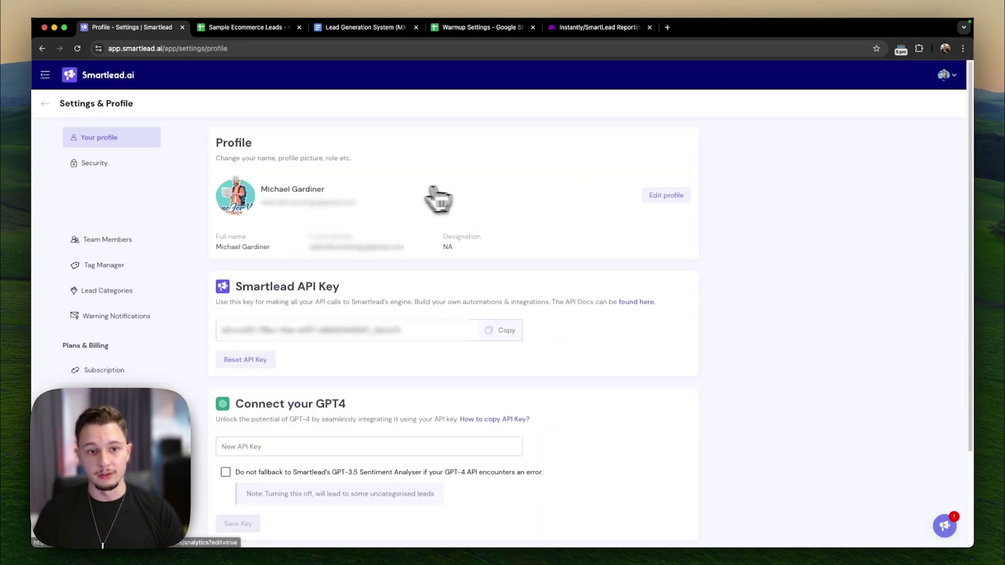
{"action": "left_click", "coordinate": [122, 217]}
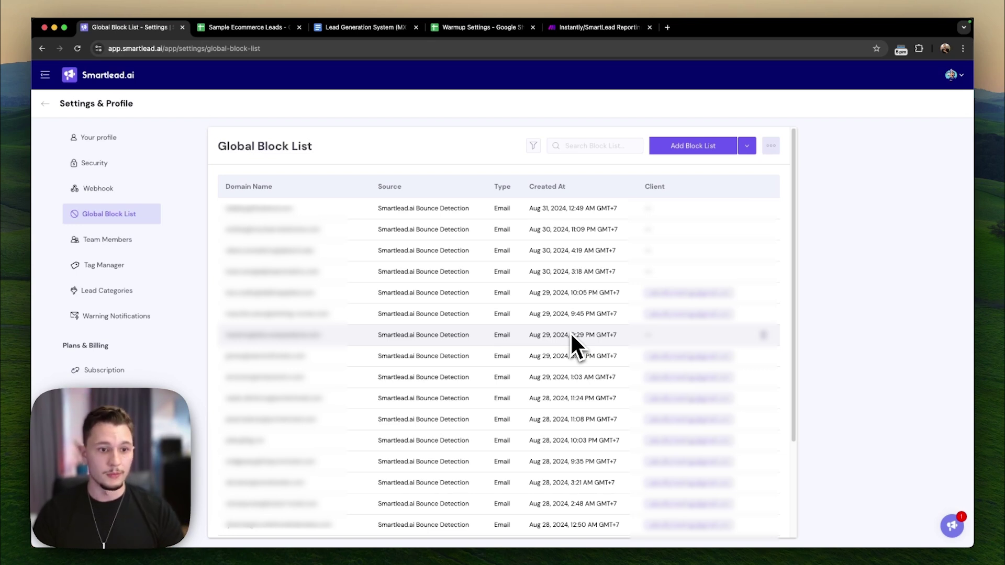
- Use the Smartlead logo to return to the list of all 79 email campaigns
{"action": "left_click", "coordinate": [69, 84]}
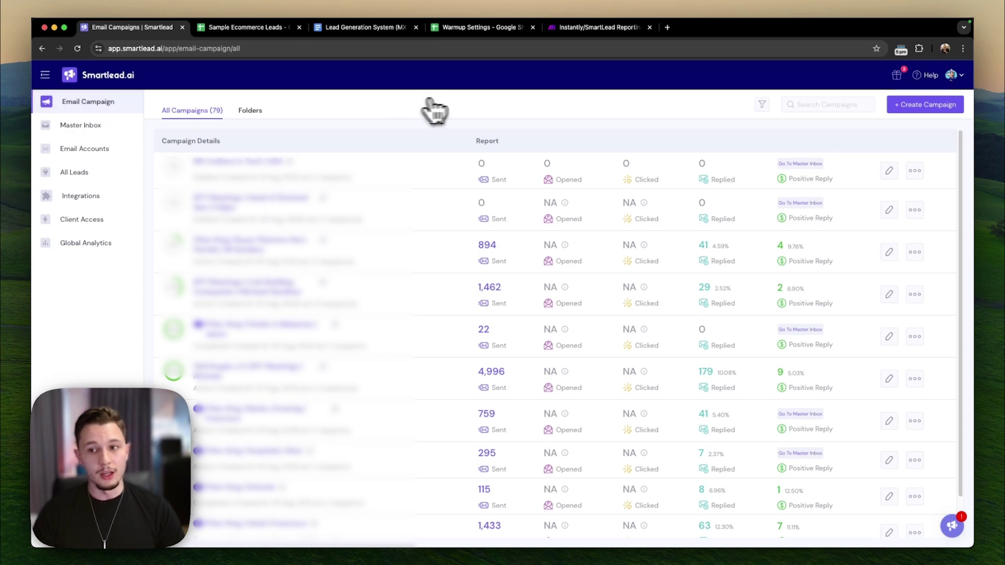
- Create a campaign named 'DFY Meetings | Sample Ecommerce |from StoreLeads | Lead Generation System | ' plus the owner's name
{"action": "left_click", "coordinate": [911, 111]}
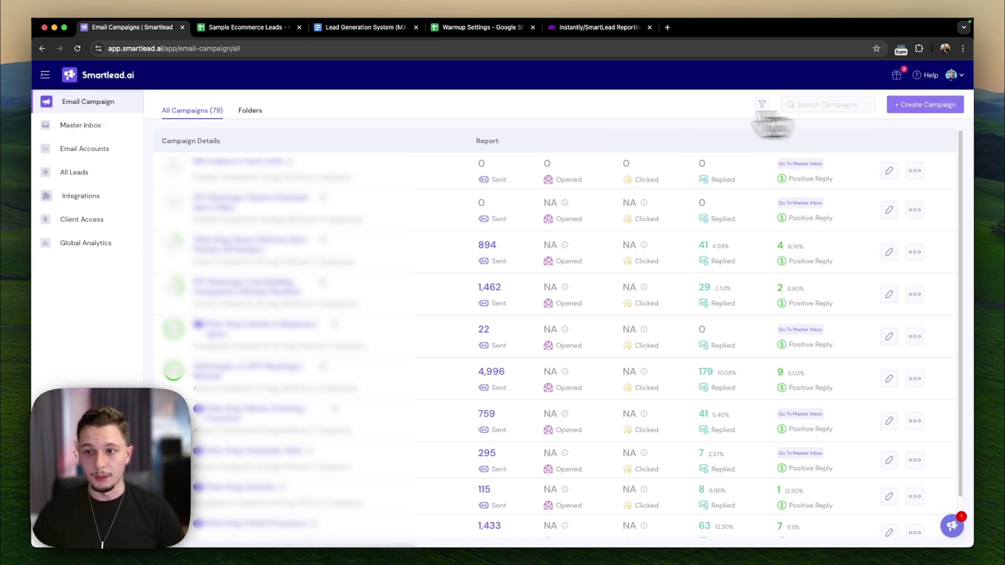
{"action": "left_click", "coordinate": [154, 91]}
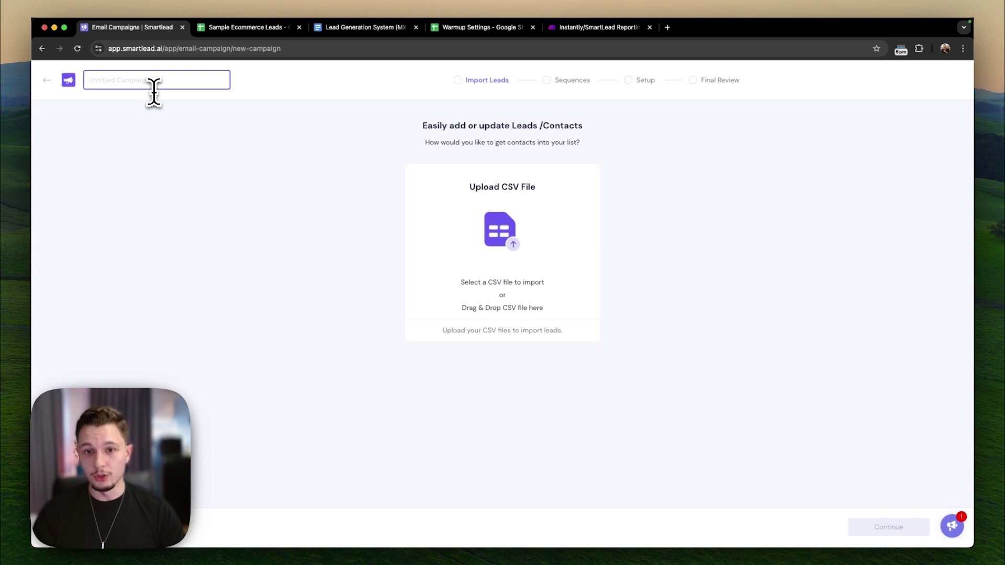
{"action": "type", "text": "DFY M"}
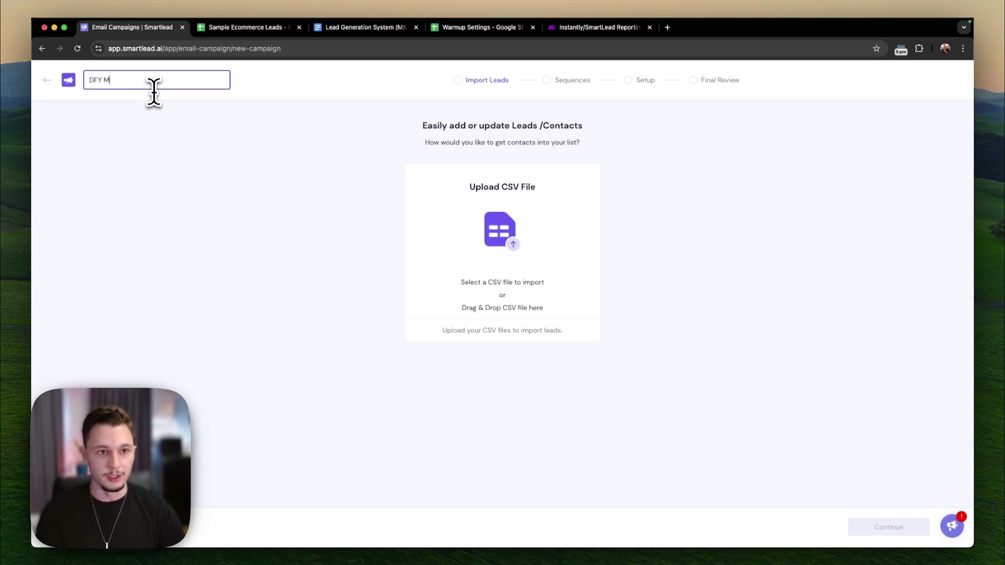
{"action": "type", "text": "eetings |"}
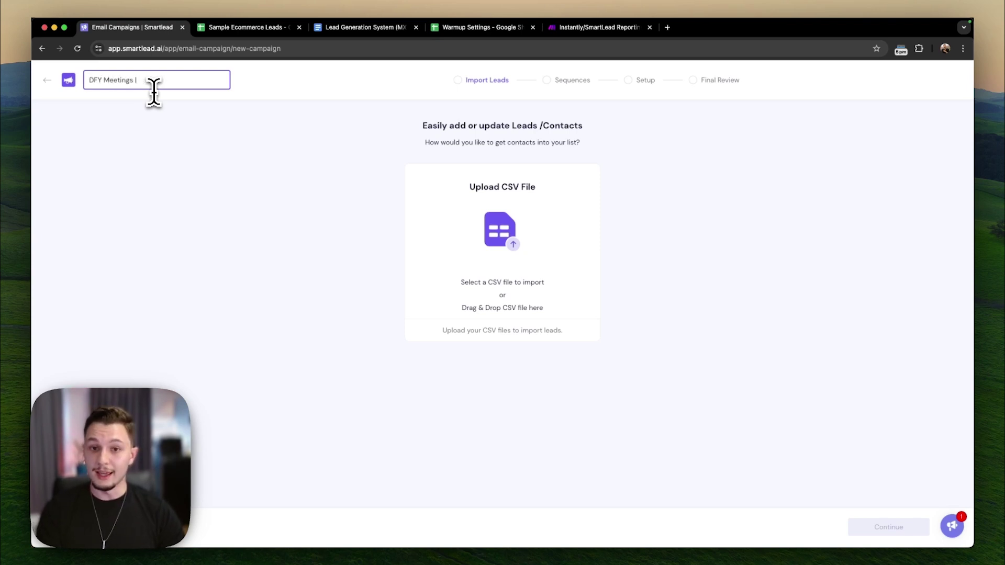
{"action": "type", "text": " Sample Ecommerce |"}
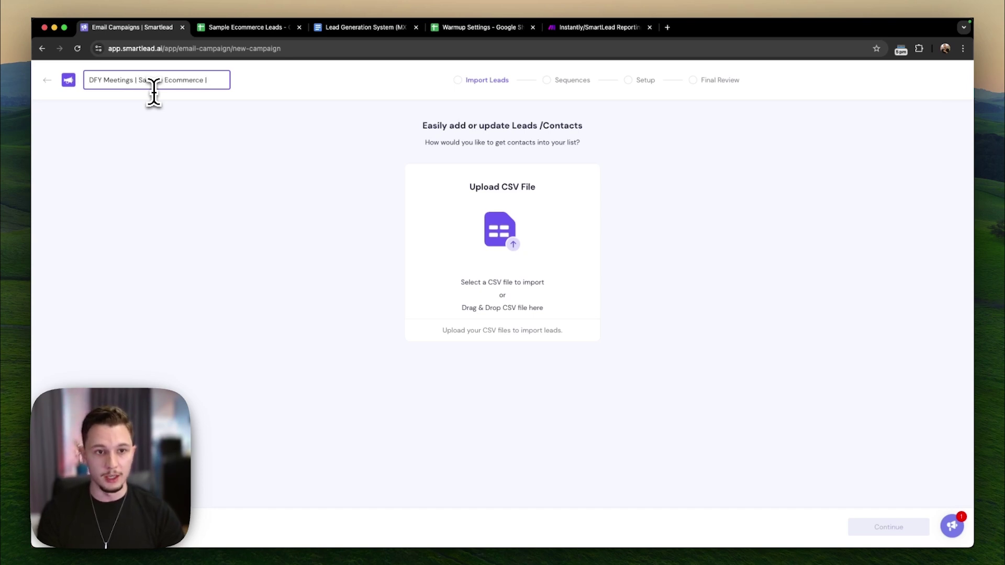
{"action": "type", "text": "from Store"}
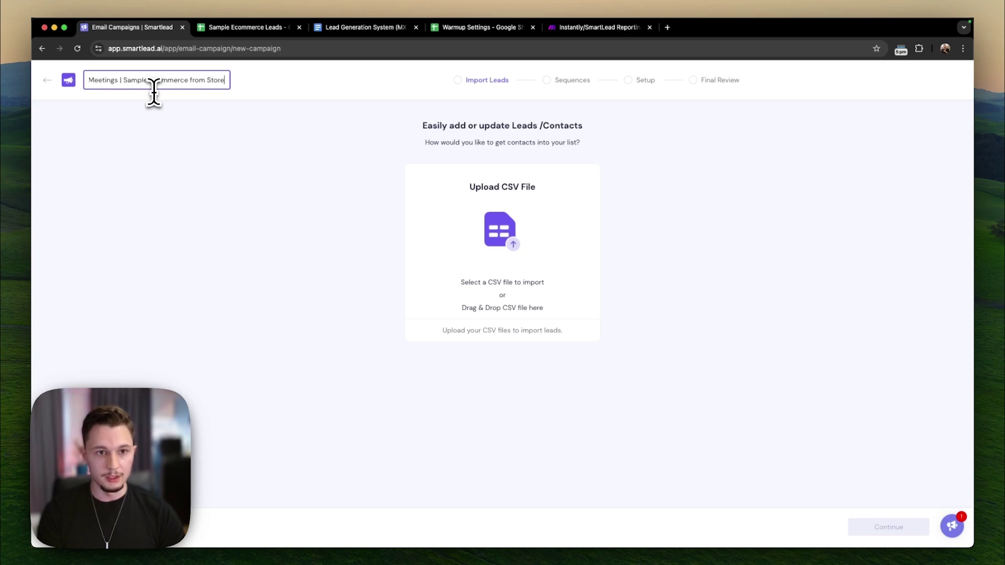
{"action": "type", "text": "Leads |"}
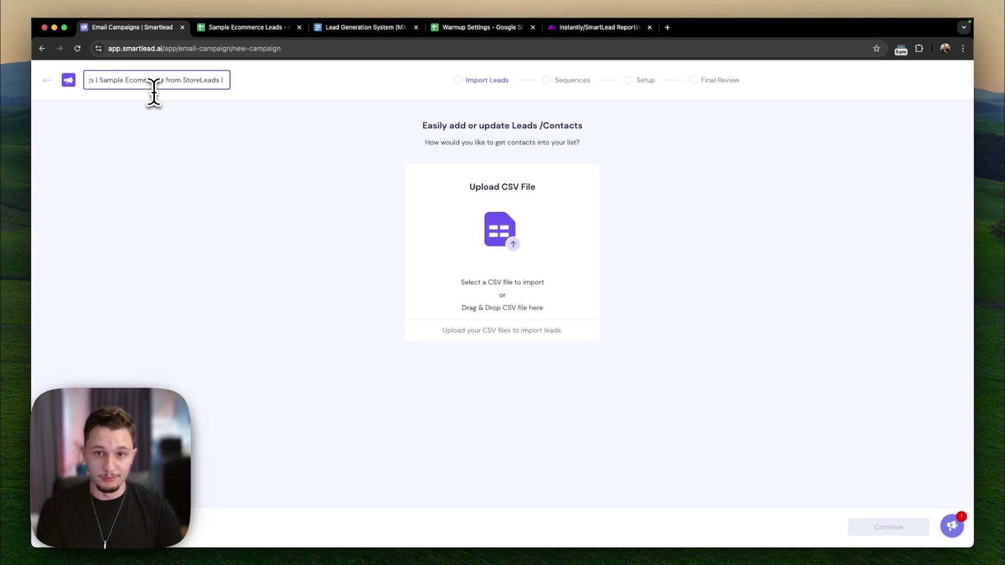
{"action": "type", "text": "Lead"}
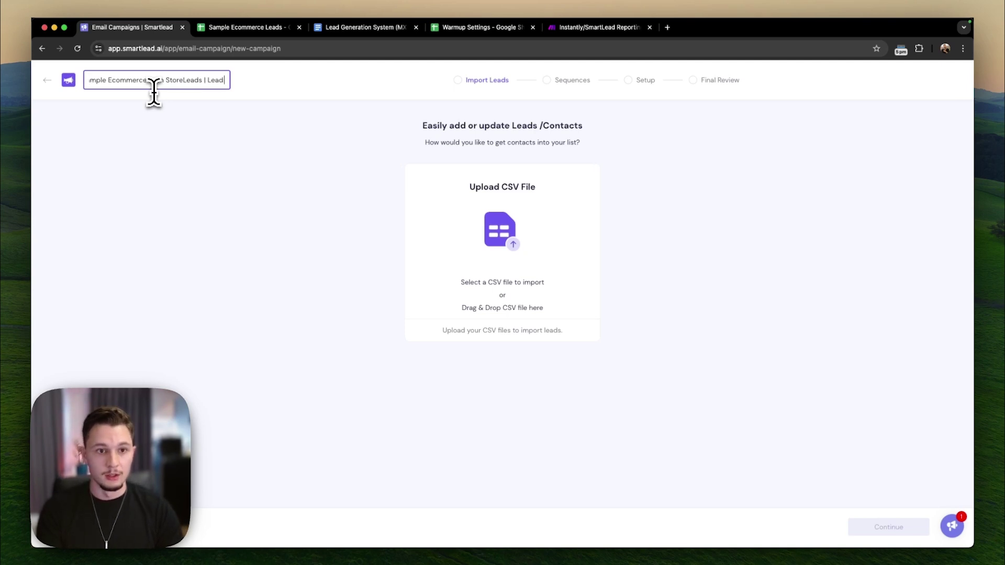
{"action": "type", "text": " Generation System |"}
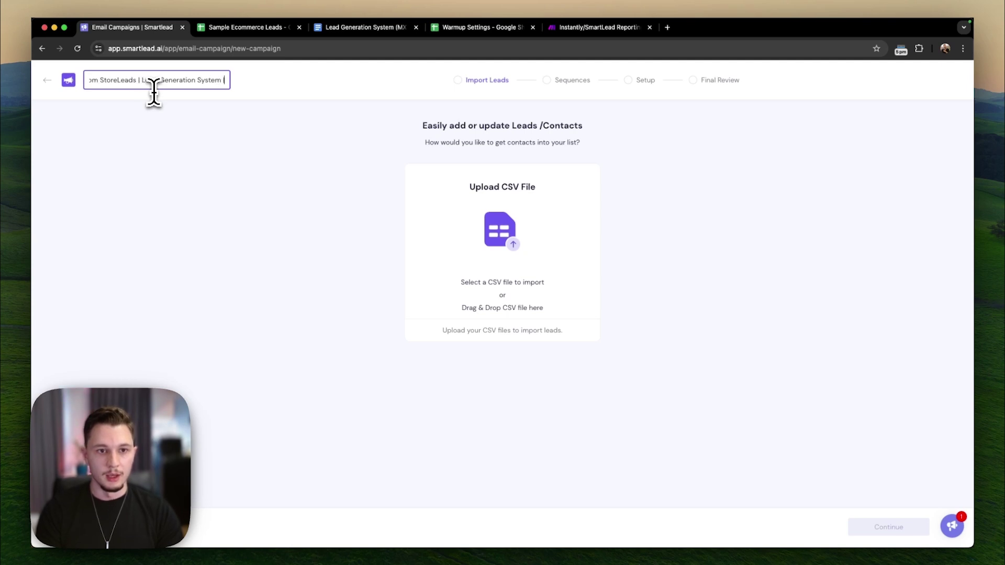
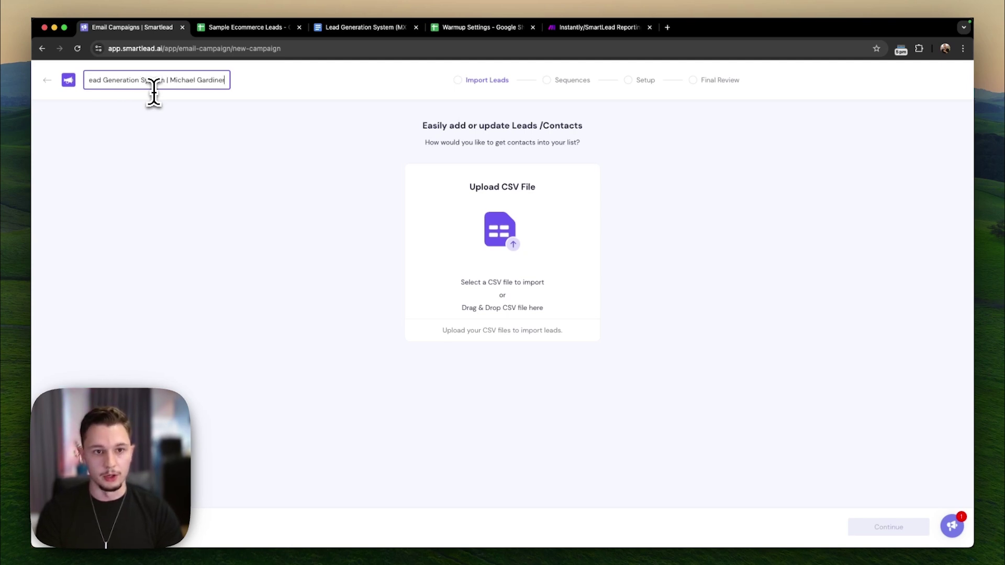
{"action": "left_click", "coordinate": [202, 123]}
{"action": "left_click", "coordinate": [208, 139]}
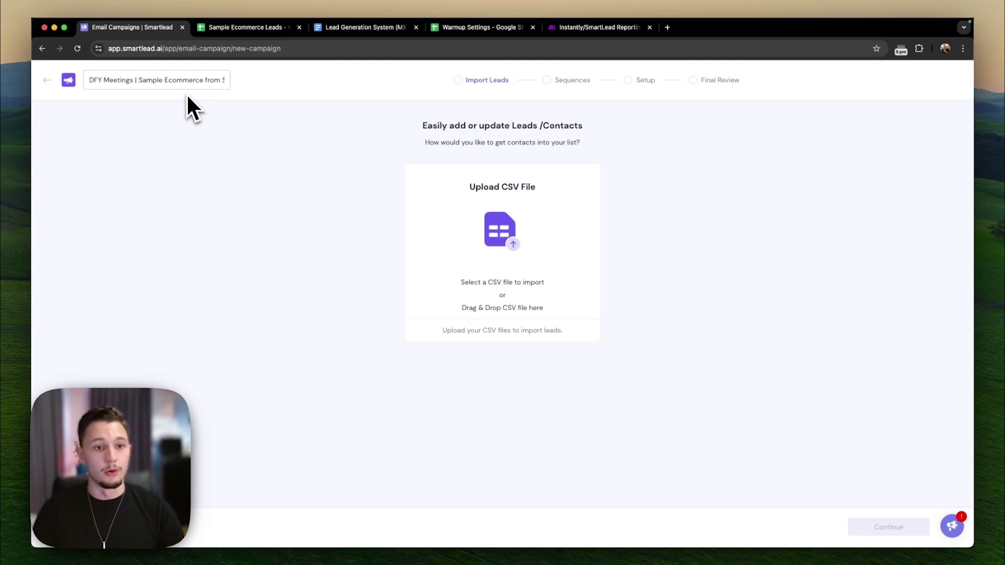
- Insert '(Split testing subject lines)' after 'System' in the campaign name
{"action": "left_click", "coordinate": [174, 86]}
{"action": "key", "text": "super+a"}
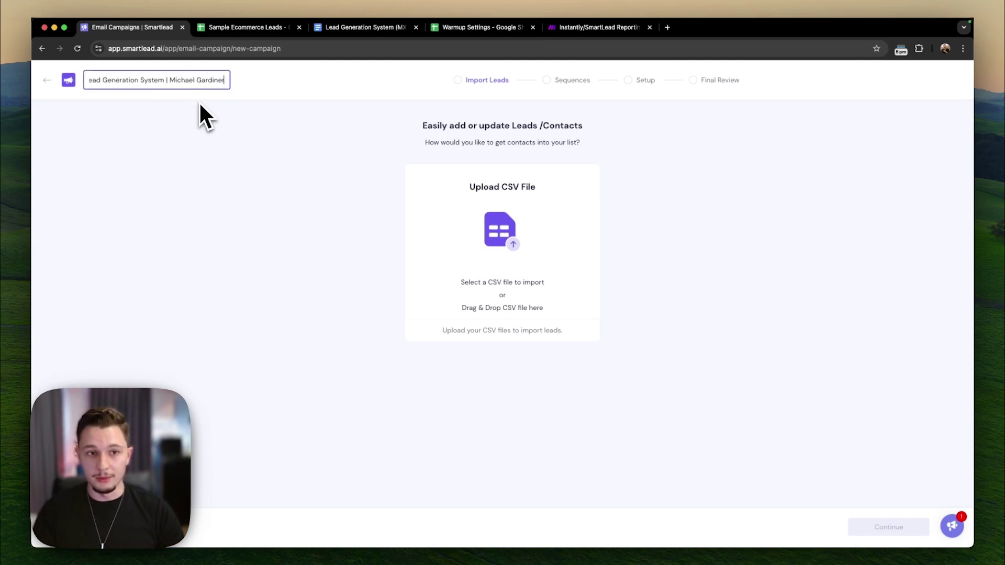
{"action": "type", "text": "(Split"}
{"action": "type", "text": " testing sube"}
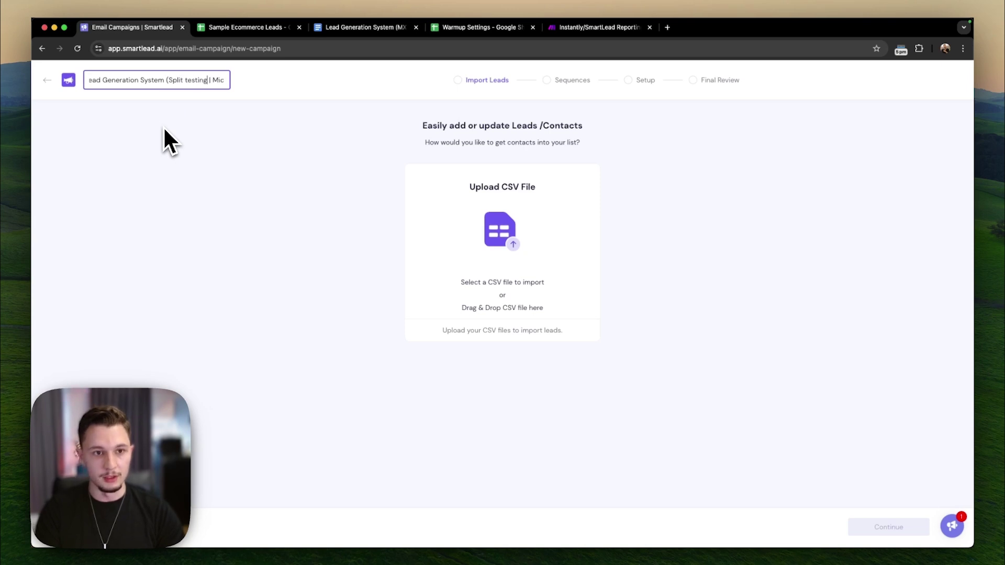
{"action": "key", "text": "BackSpace"}
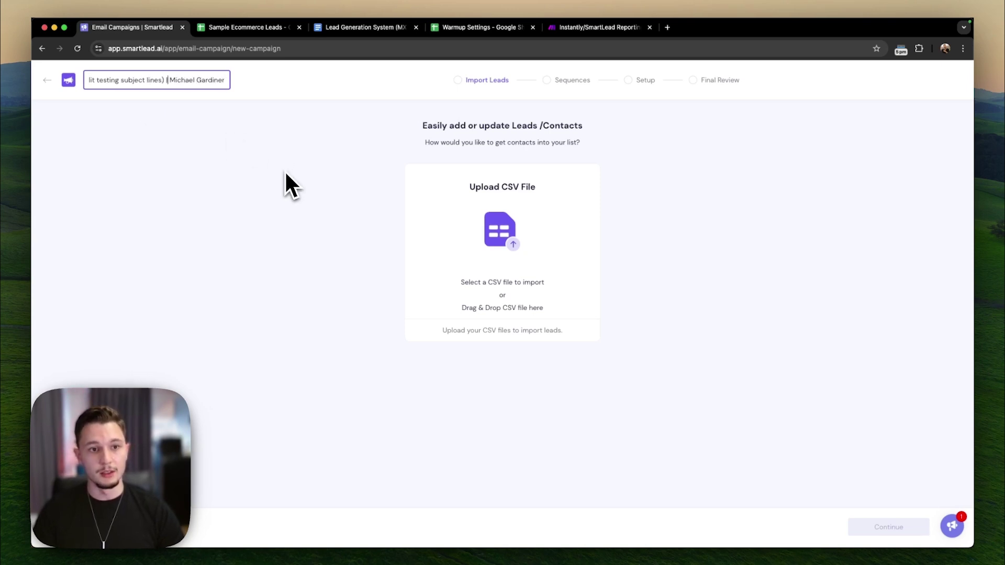
{"action": "left_click", "coordinate": [252, 143]}
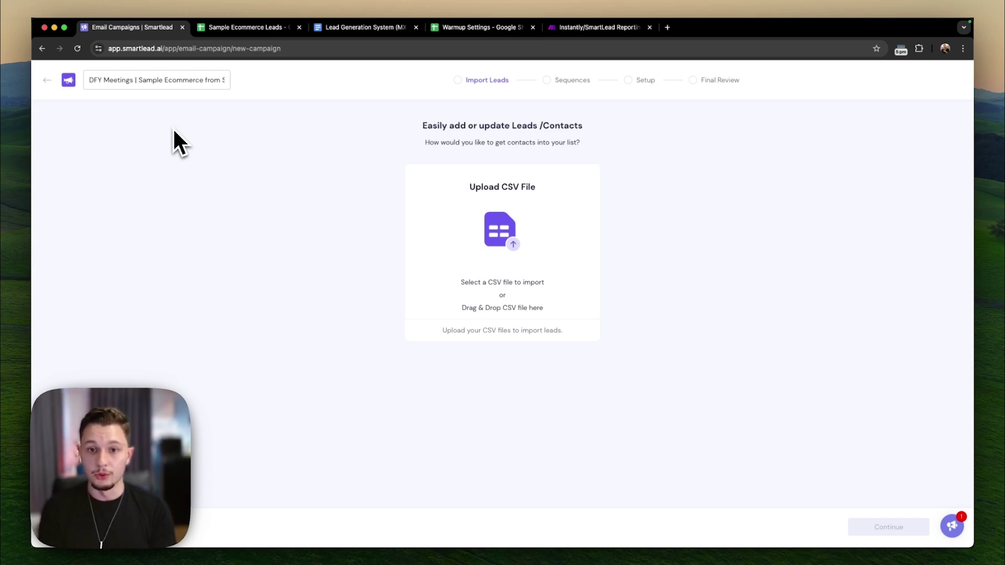
- In the Sample Ecommerce Leads sheet, review the lead rows and the pink-highlighted leads' emails
{"action": "left_click", "coordinate": [239, 31]}
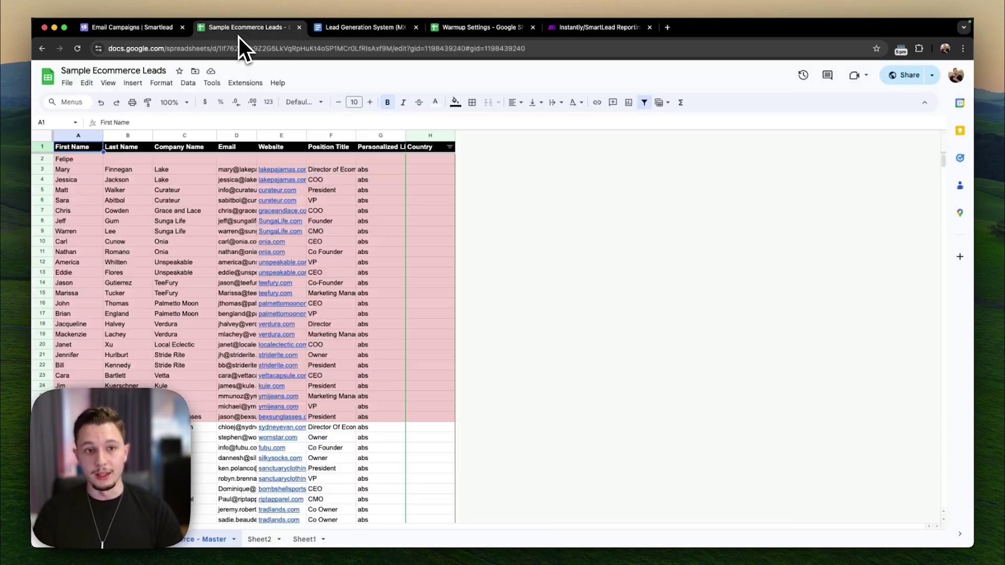
{"action": "left_click", "coordinate": [119, 242]}
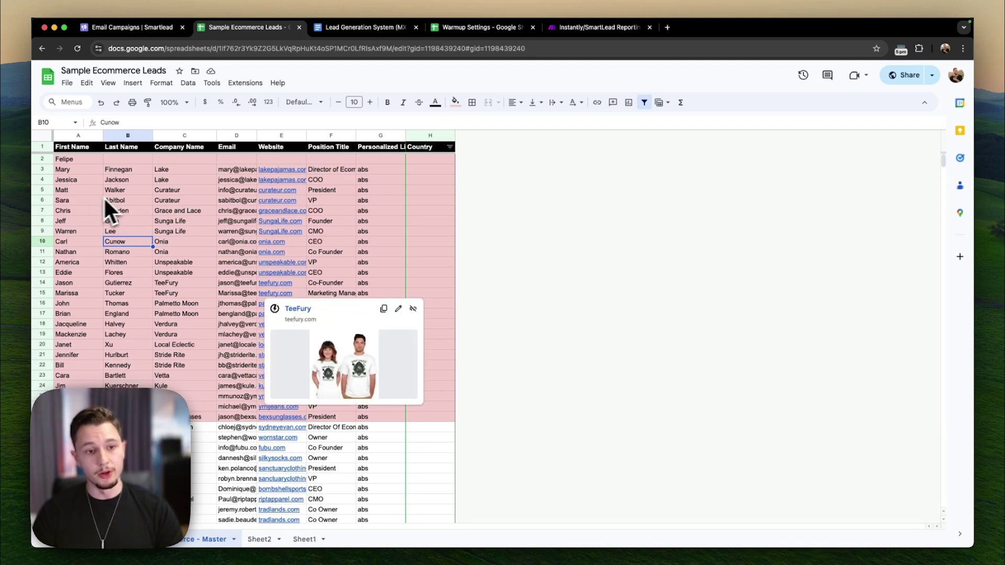
{"action": "left_click_drag", "start_coordinate": [79, 427], "coordinate": [79, 498]}
{"action": "left_click", "coordinate": [128, 479]}
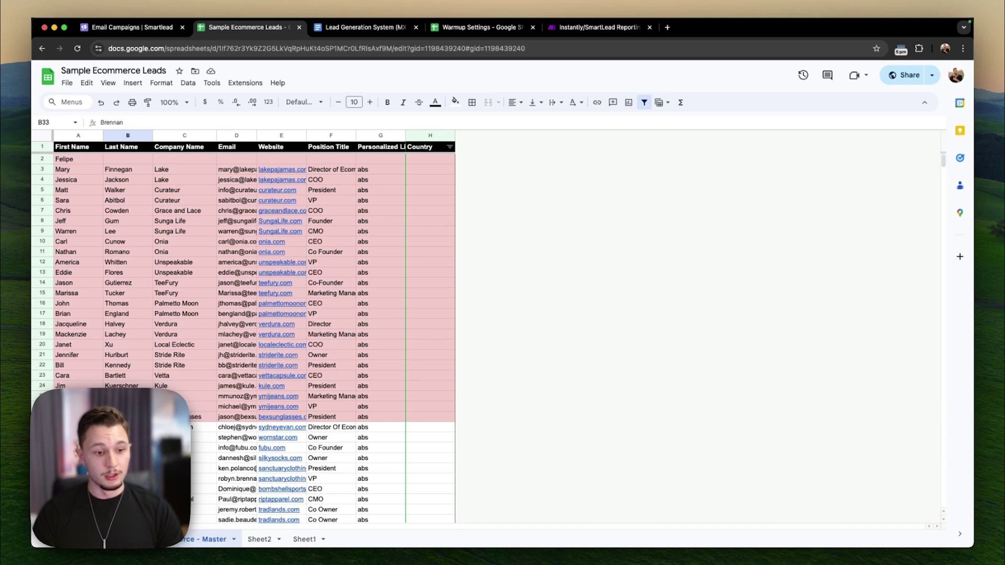
{"action": "left_click_drag", "start_coordinate": [42, 417], "coordinate": [31, 165]}
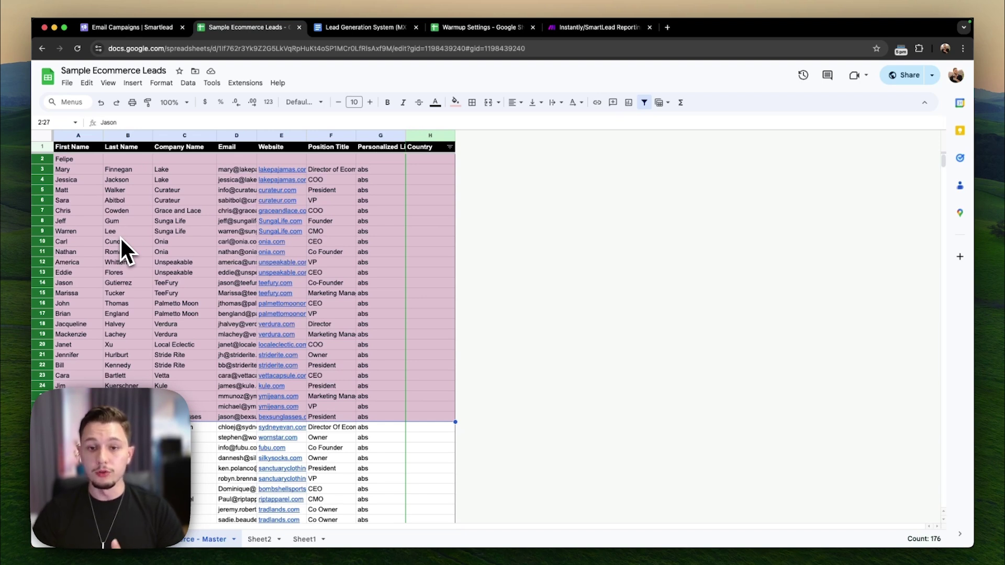
{"action": "left_click_drag", "start_coordinate": [230, 170], "coordinate": [243, 400]}
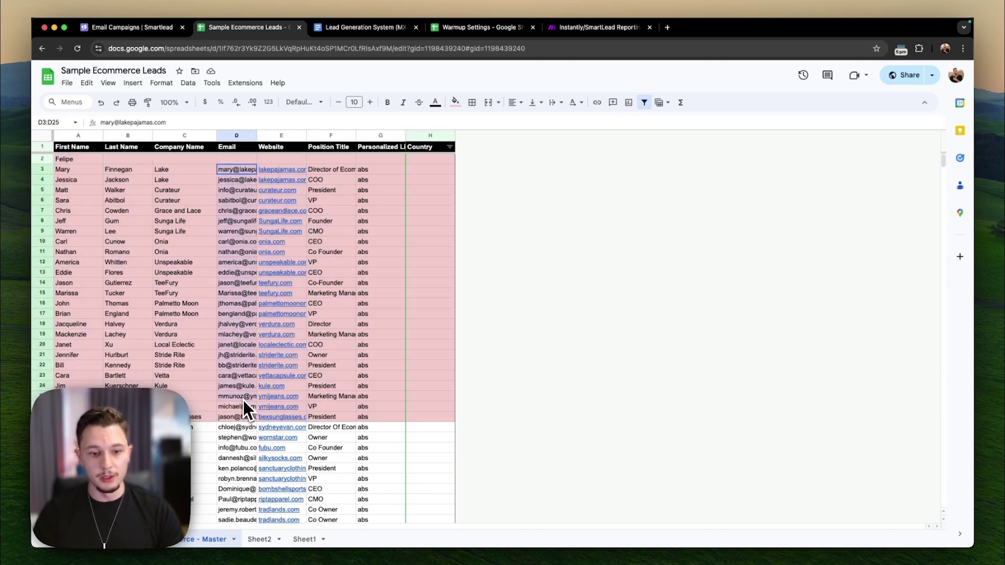
{"action": "left_click", "coordinate": [201, 396]}
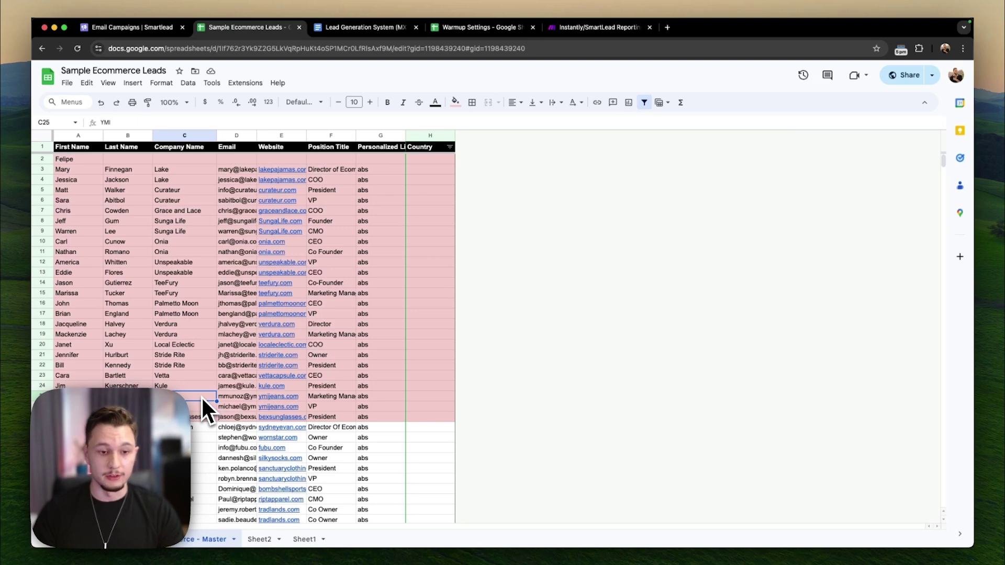
- Select the whole sheet, remove the old filter and create a new one across all columns
{"action": "left_click", "coordinate": [44, 134]}
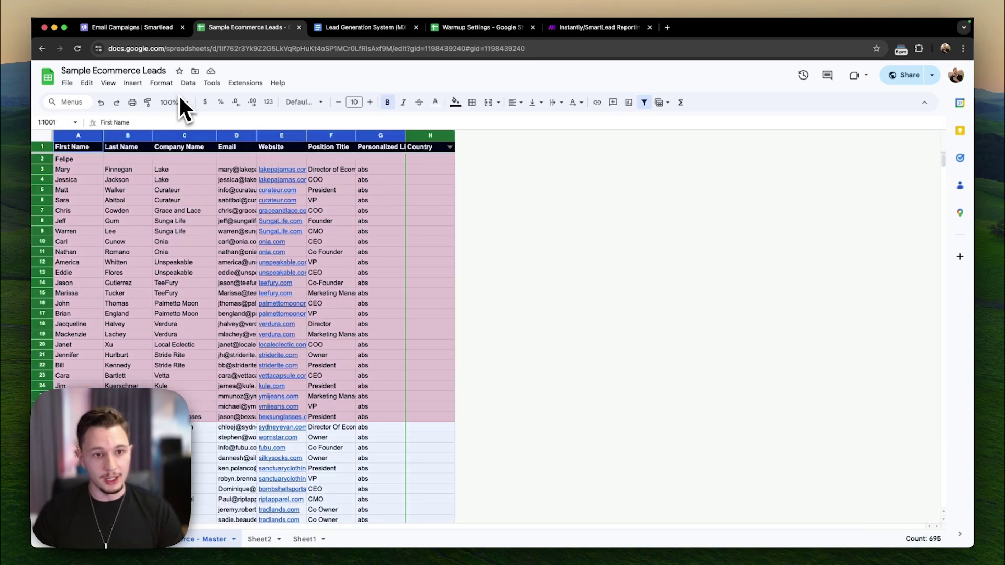
{"action": "left_click", "coordinate": [188, 84]}
{"action": "left_click", "coordinate": [198, 138]}
{"action": "left_click", "coordinate": [190, 86]}
- Filter the First Name column by white fill colour to show only unhighlighted leads
{"action": "left_click", "coordinate": [198, 138]}
{"action": "left_click", "coordinate": [98, 147]}
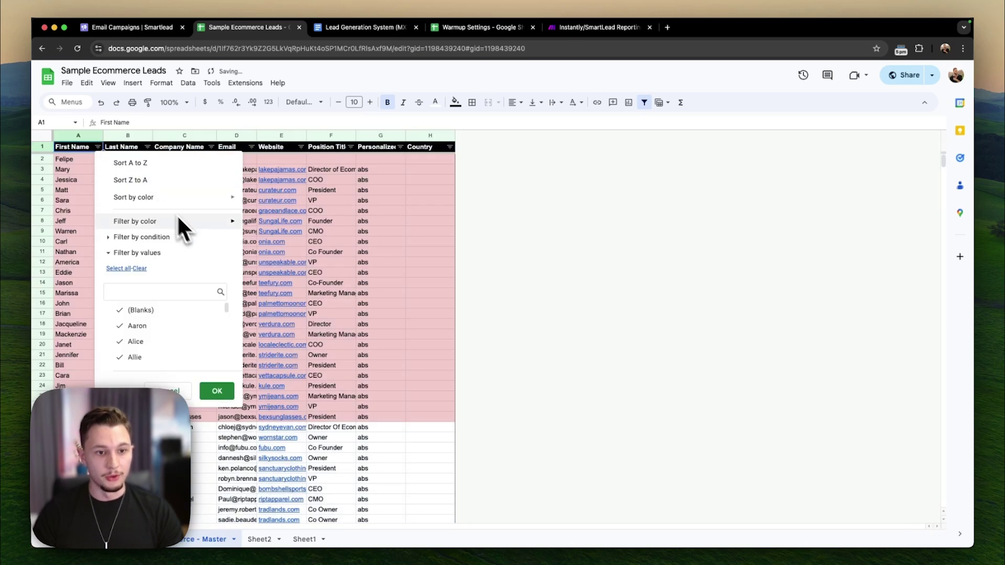
{"action": "mouse_move", "coordinate": [224, 223]}
{"action": "mouse_move", "coordinate": [309, 242]}
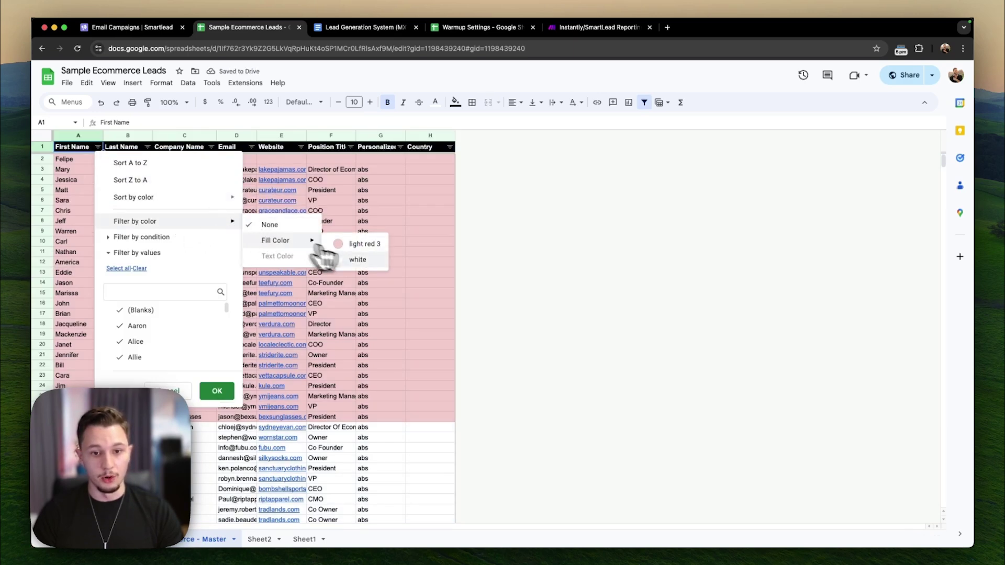
{"action": "left_click", "coordinate": [358, 259]}
{"action": "left_click", "coordinate": [79, 190]}
- Select the visible leads' first names and company names, starting from Chloe
{"action": "left_click_drag", "start_coordinate": [99, 178], "coordinate": [181, 382]}
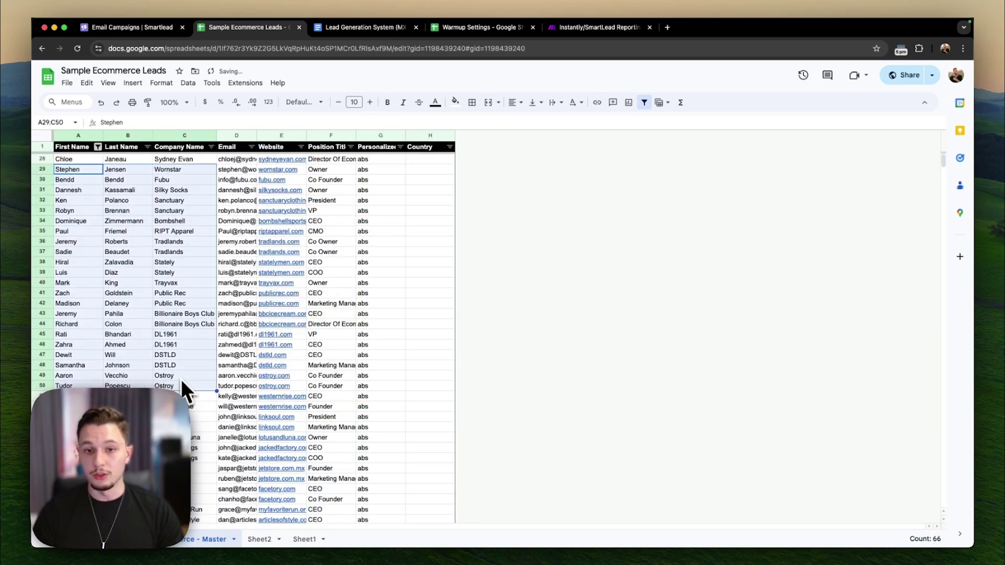
{"action": "left_click", "coordinate": [171, 325]}
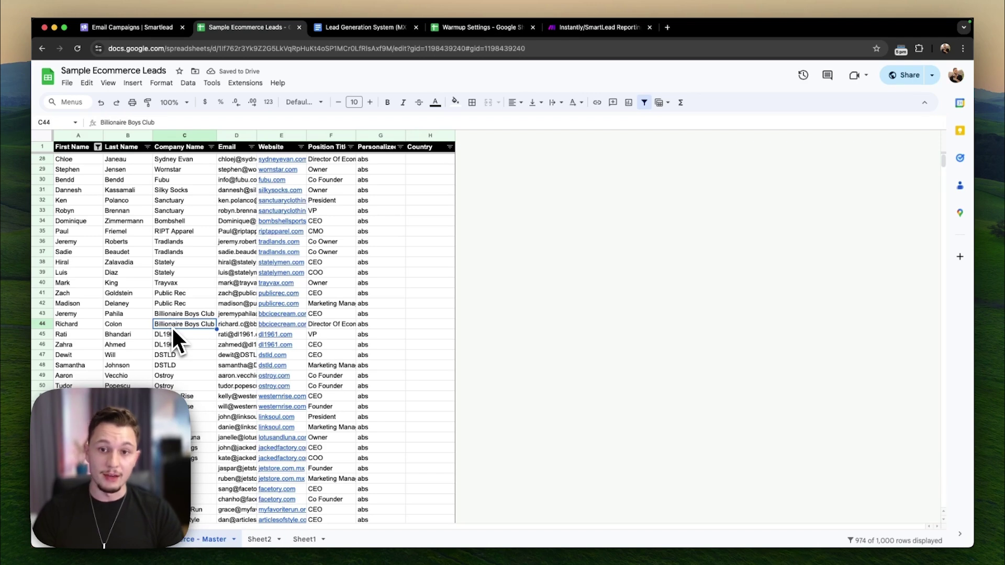
{"action": "left_click", "coordinate": [74, 160]}
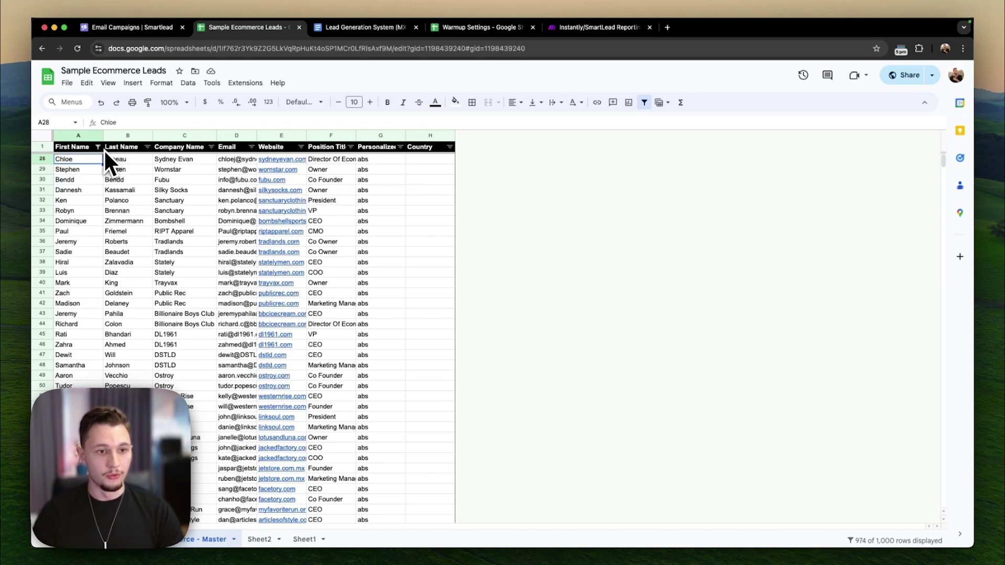
{"action": "left_click_drag", "start_coordinate": [92, 159], "coordinate": [75, 476]}
{"action": "left_click", "coordinate": [75, 469]}
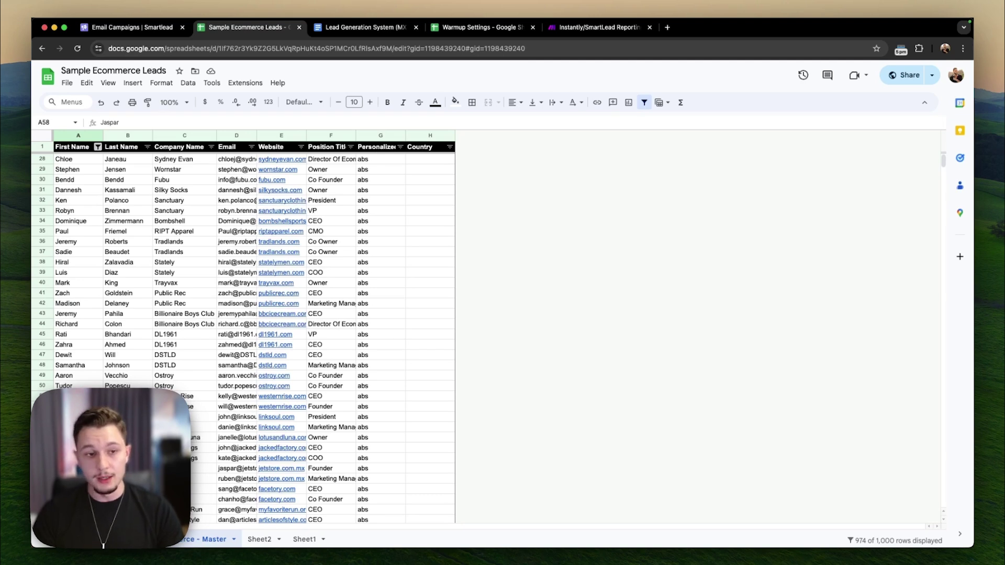
{"action": "left_click_drag", "start_coordinate": [192, 160], "coordinate": [192, 473]}
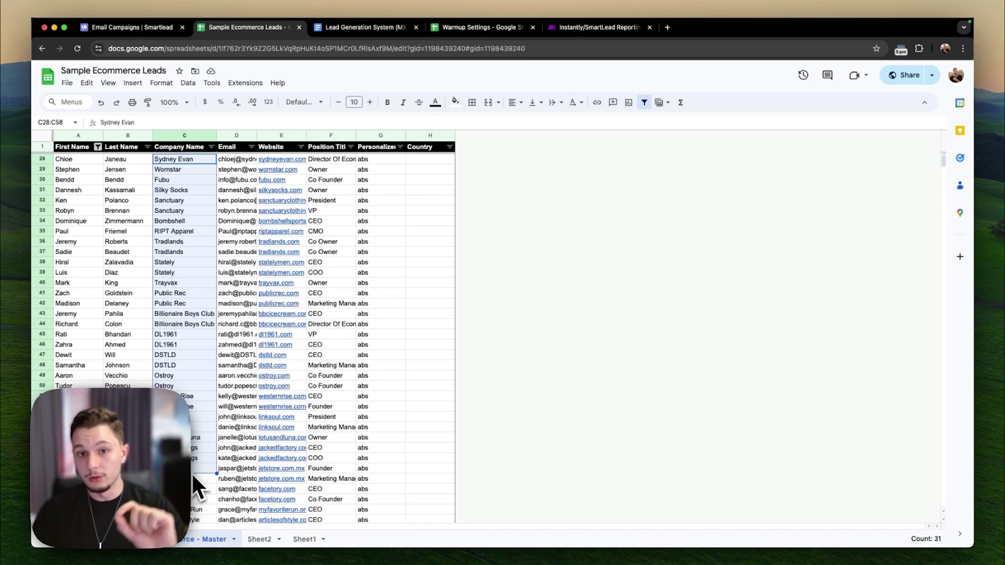
- Append ', inc' to the Silky Socks company name, then revert it to Silky Socks
{"action": "double_click", "coordinate": [203, 192]}
{"action": "type", "text": ", inc"}
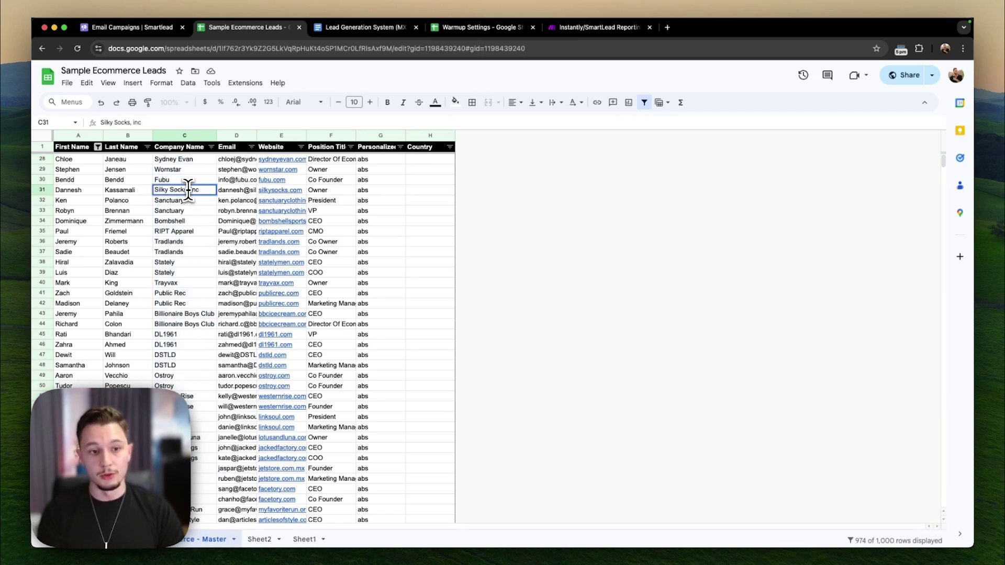
{"action": "left_click", "coordinate": [70, 191]}
{"action": "key", "text": "Right"}
{"action": "key", "text": "Right"}
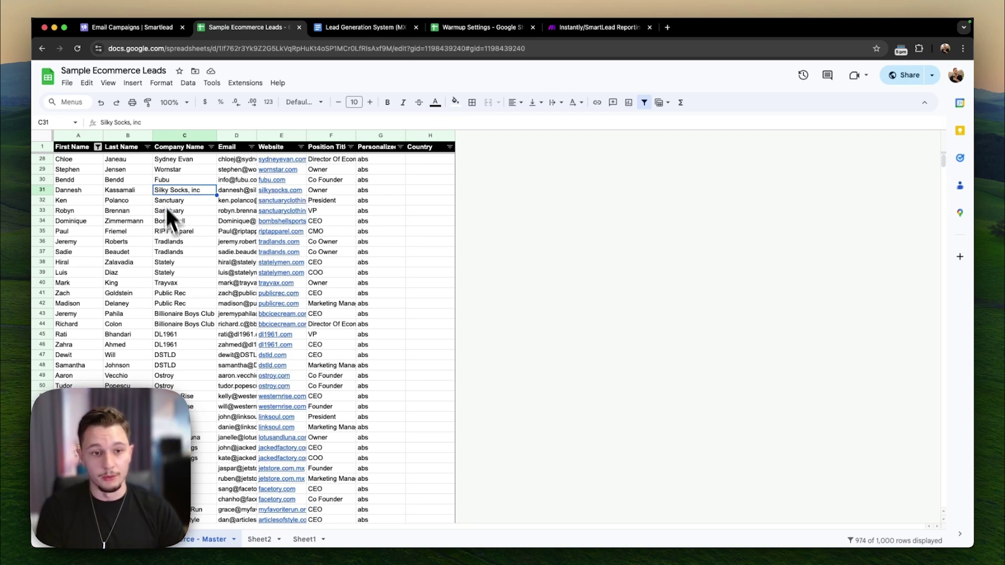
{"action": "double_click", "coordinate": [185, 191]}
{"action": "left_click_drag", "start_coordinate": [186, 192], "coordinate": [212, 192]}
{"action": "key", "text": "BackSpace"}
{"action": "key", "text": "Return"}
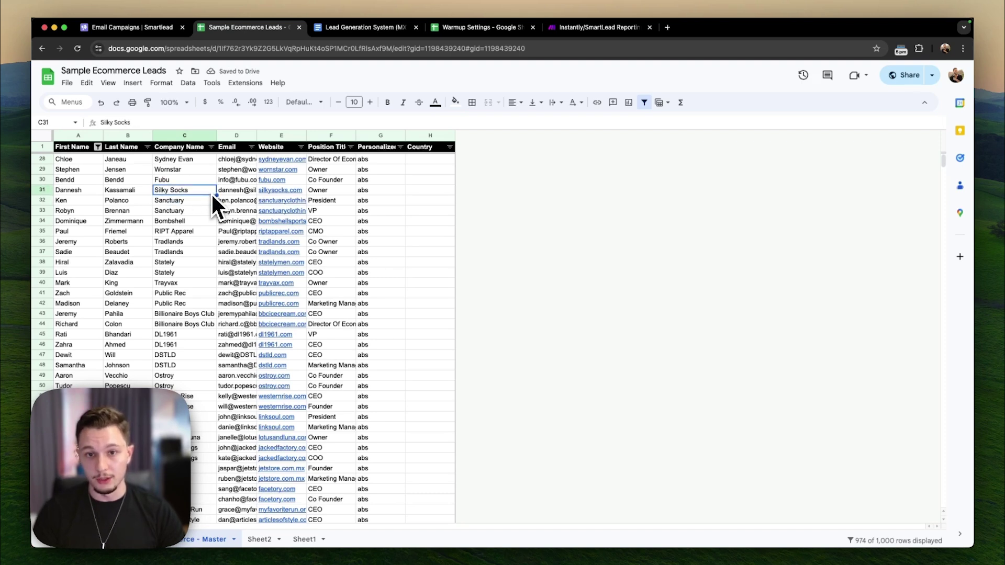
- Select several runs of company names down column C
{"action": "left_click_drag", "start_coordinate": [195, 148], "coordinate": [193, 411]}
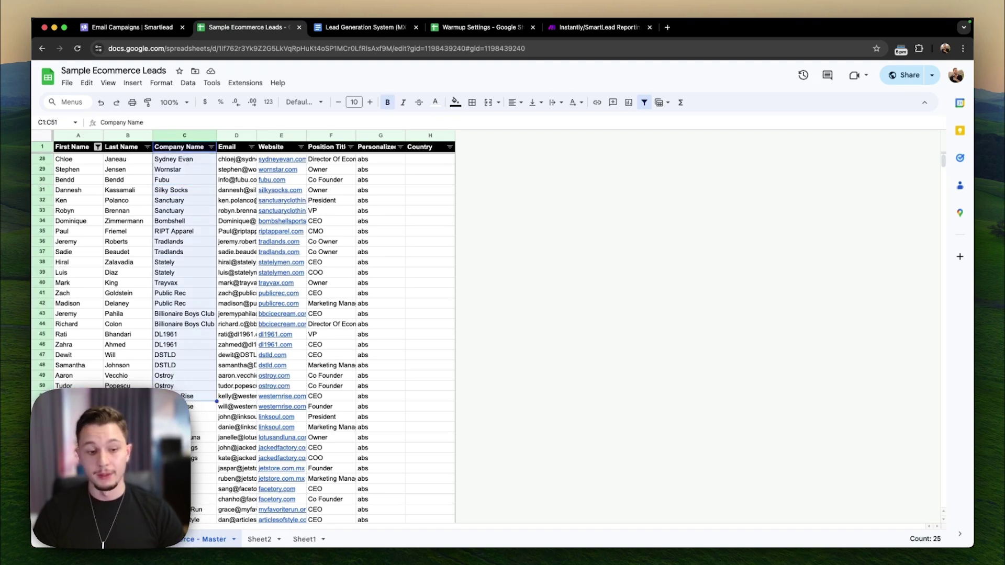
{"action": "left_click", "coordinate": [191, 419]}
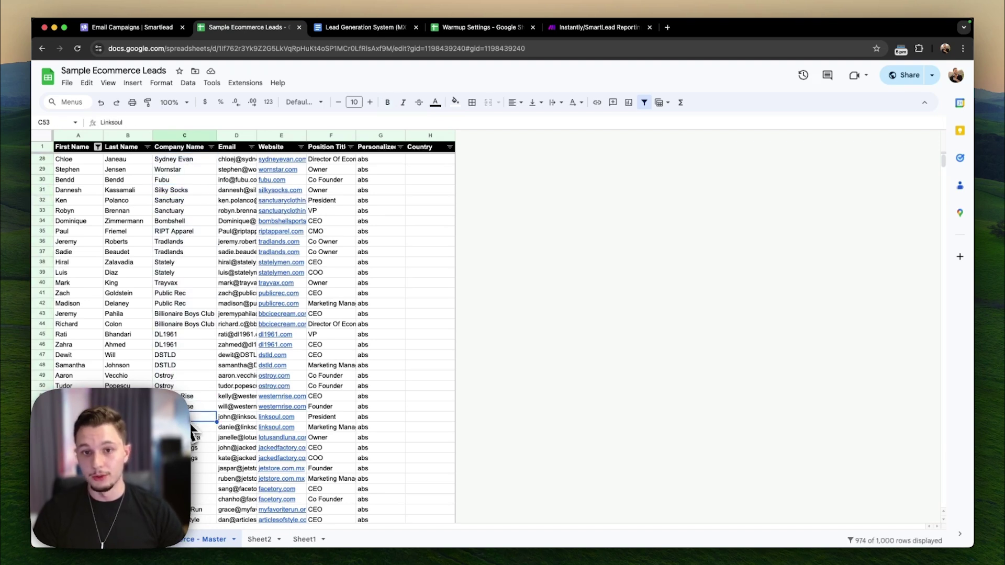
{"action": "left_click", "coordinate": [203, 232]}
{"action": "left_click_drag", "start_coordinate": [189, 156], "coordinate": [192, 412]}
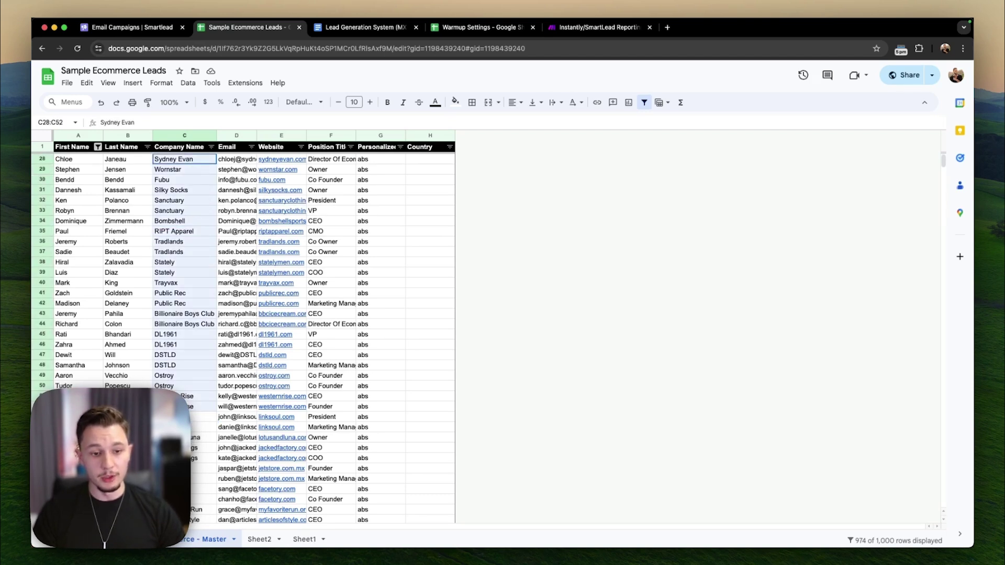
{"action": "left_click_drag", "start_coordinate": [197, 509], "coordinate": [209, 215]}
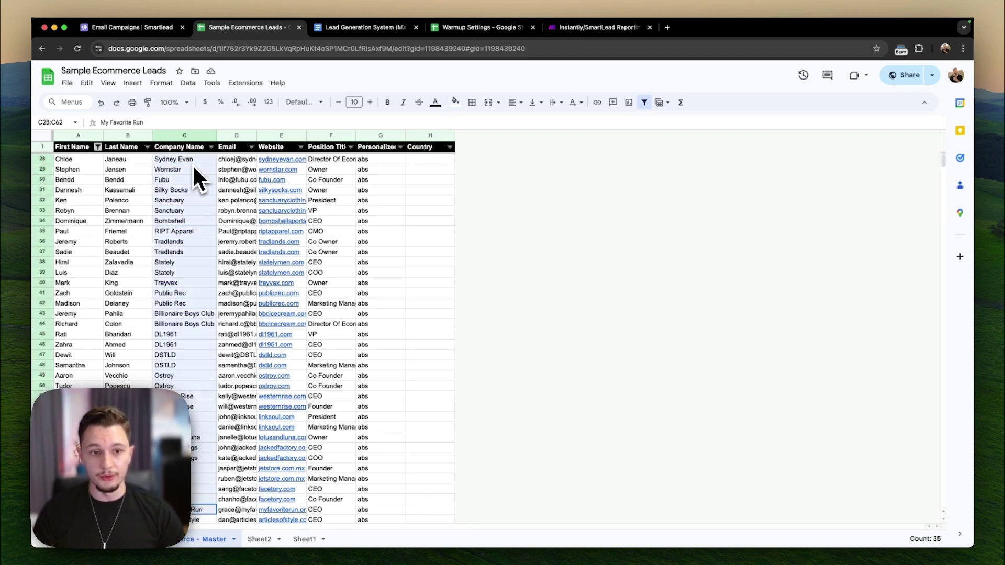
{"action": "left_click", "coordinate": [202, 200]}
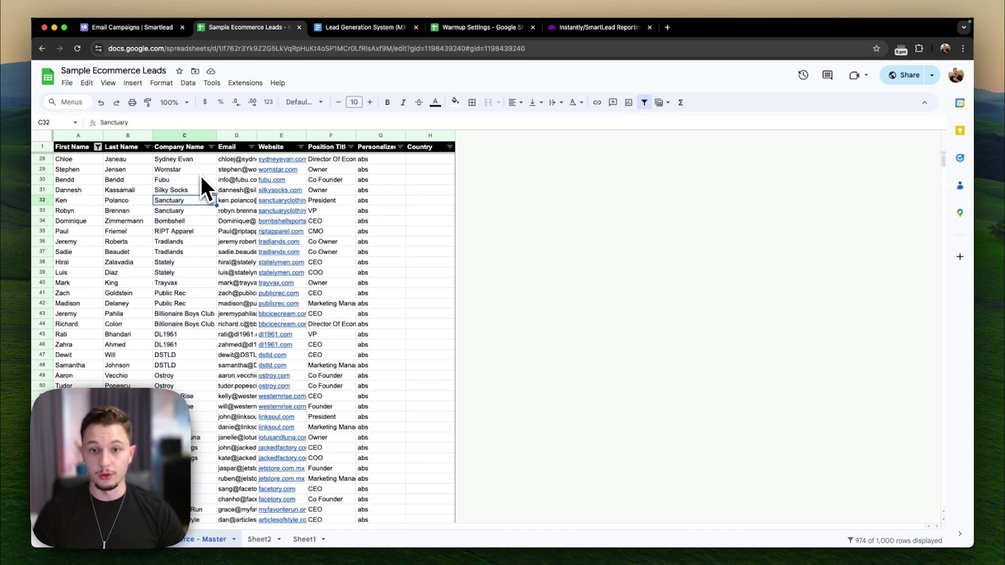
{"action": "left_click_drag", "start_coordinate": [200, 158], "coordinate": [196, 443]}
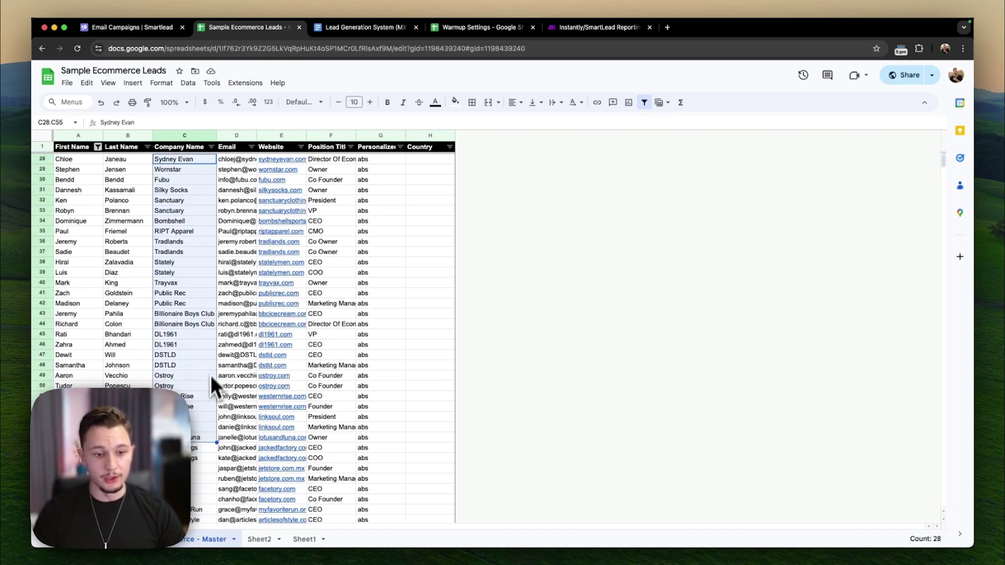
{"action": "left_click", "coordinate": [212, 357]}
{"action": "left_click_drag", "start_coordinate": [198, 169], "coordinate": [209, 376]}
{"action": "left_click", "coordinate": [196, 210]}
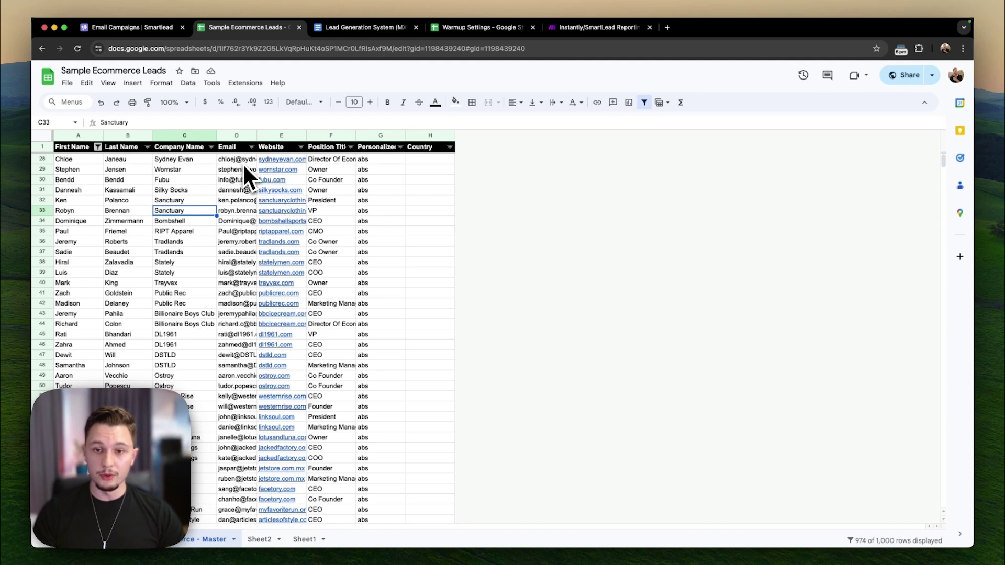
- Select the Email column and download the sheet as a CSV file
{"action": "mouse_move", "coordinate": [244, 165]}
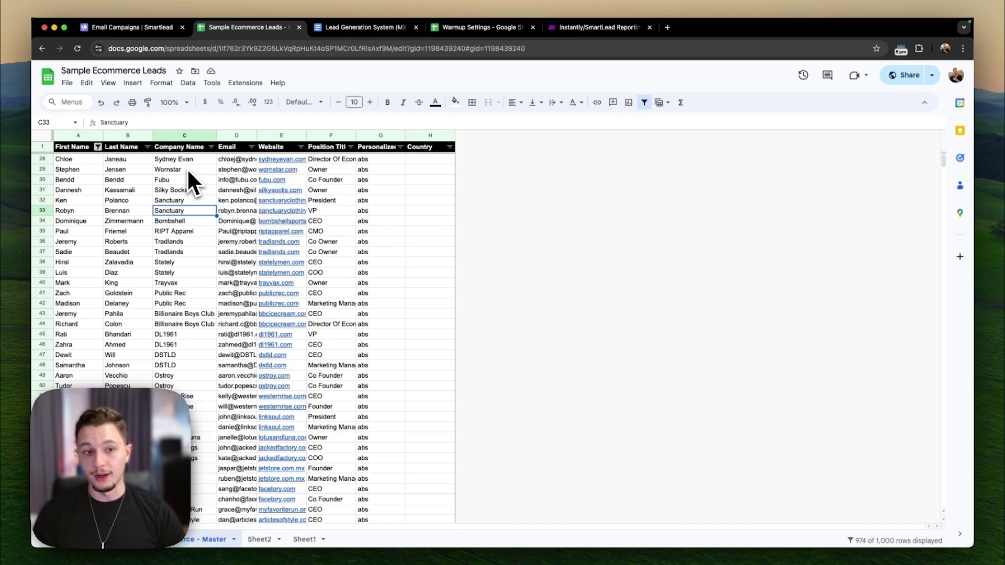
{"action": "left_click", "coordinate": [239, 138]}
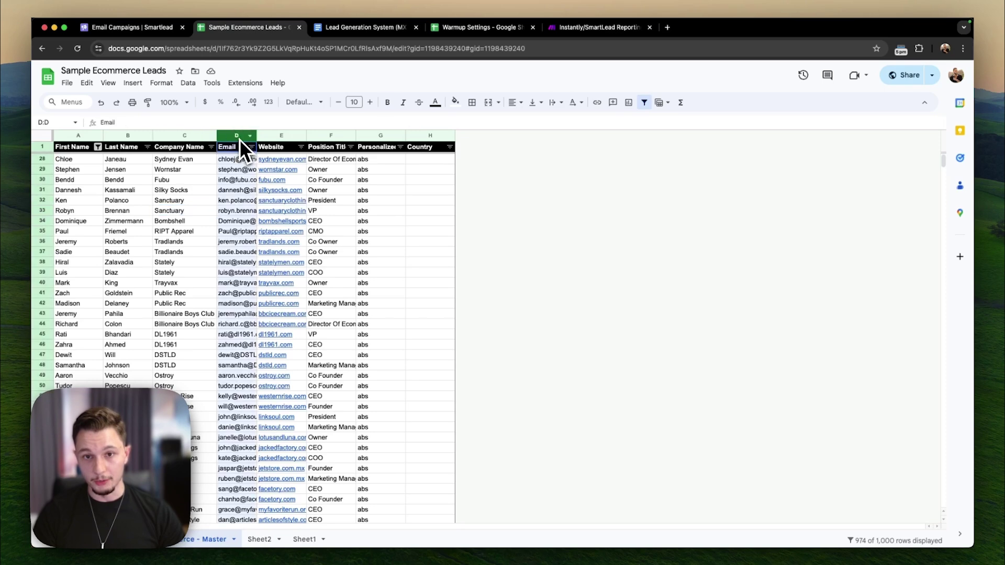
{"action": "left_click", "coordinate": [68, 84]}
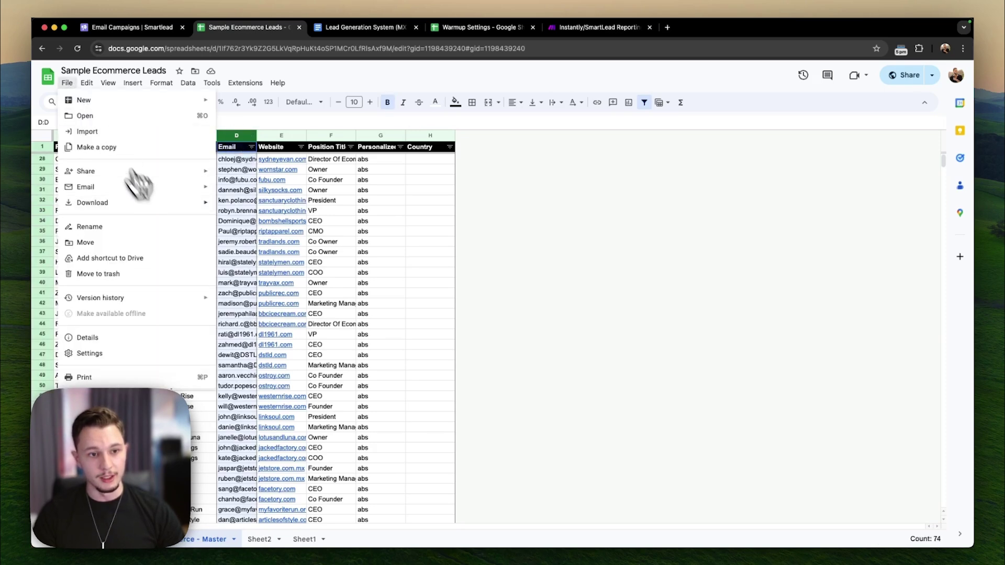
{"action": "mouse_move", "coordinate": [177, 203]}
{"action": "left_click", "coordinate": [293, 265]}
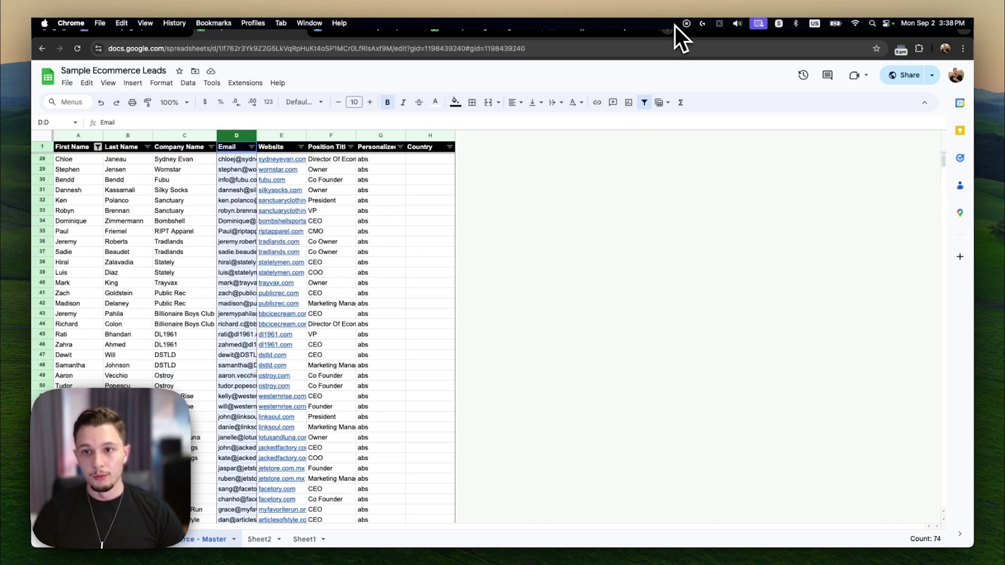
- Load the MillionVerifier login page in a new browser tab
{"action": "left_click", "coordinate": [667, 29]}
{"action": "type", "text": "mi"}
{"action": "key", "text": "Down"}
{"action": "key", "text": "Return"}
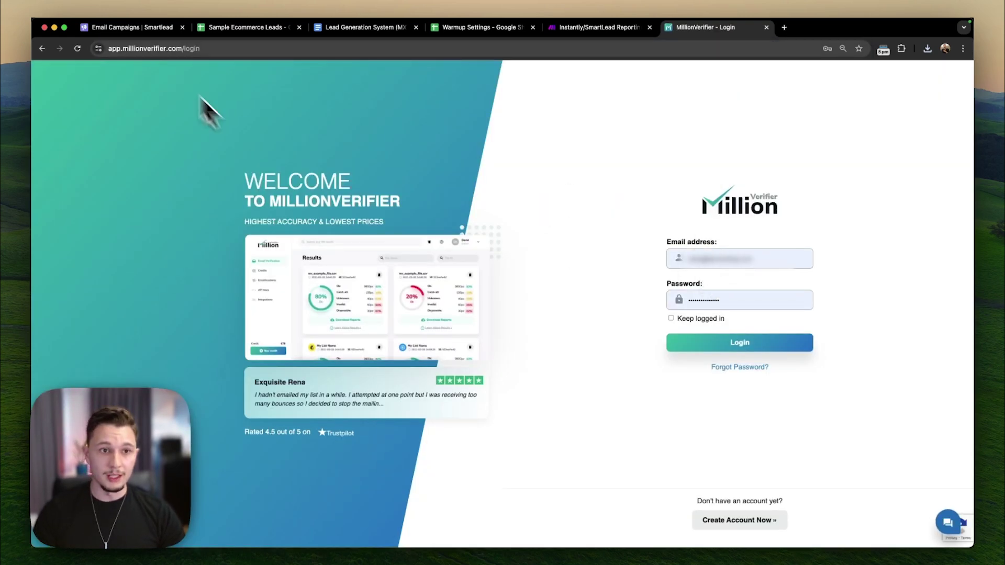
- Close the MillionVerifier tab and return to the Smartlead campaign's CSV upload step
{"action": "left_click", "coordinate": [149, 31]}
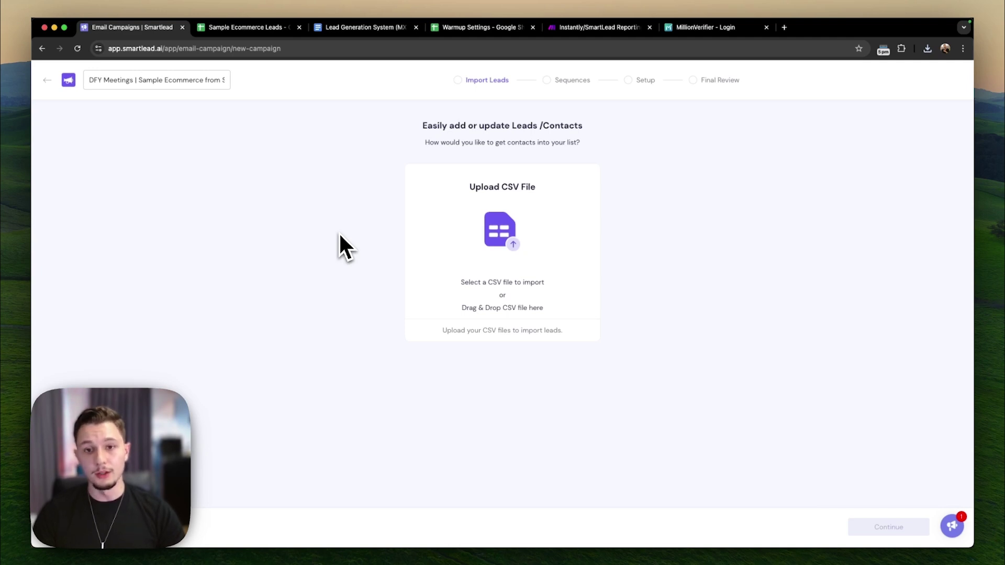
{"action": "left_click", "coordinate": [705, 31]}
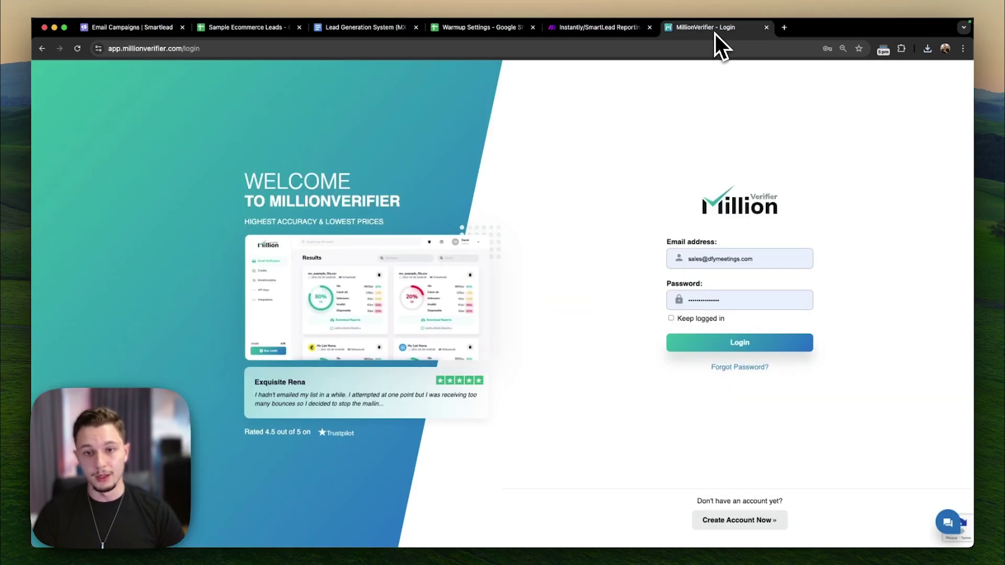
{"action": "key", "text": "super+w"}
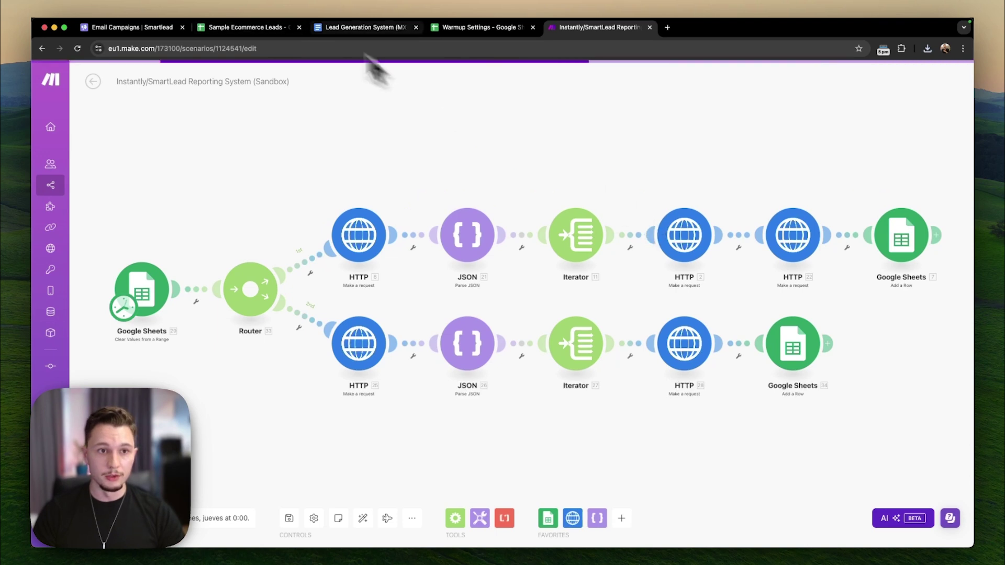
{"action": "left_click", "coordinate": [182, 31]}
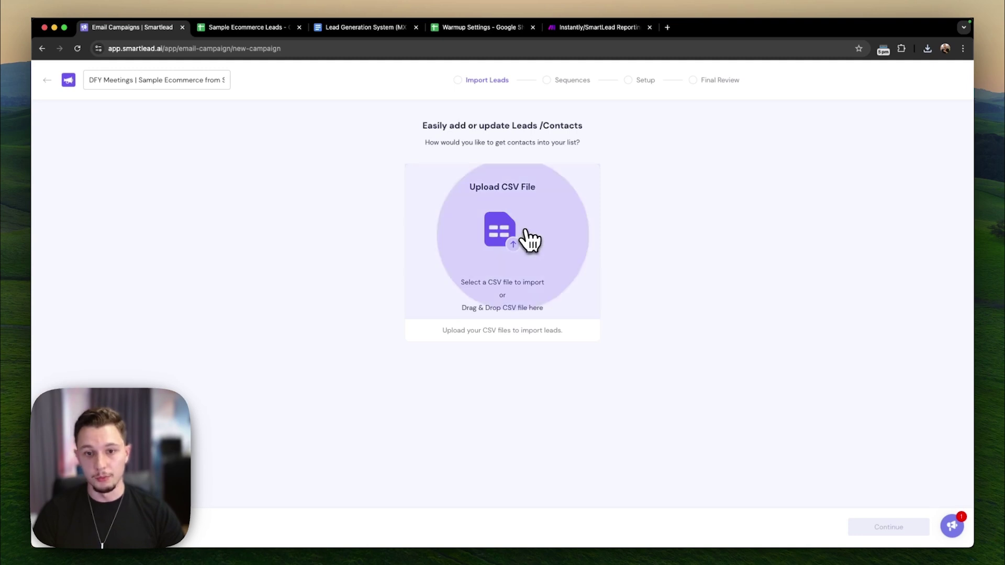
- Upload the Sample Ecommerce Master.csv, enable 'Ignore The Leads That Exist In Another Campaign', and save
{"action": "left_click", "coordinate": [517, 165]}
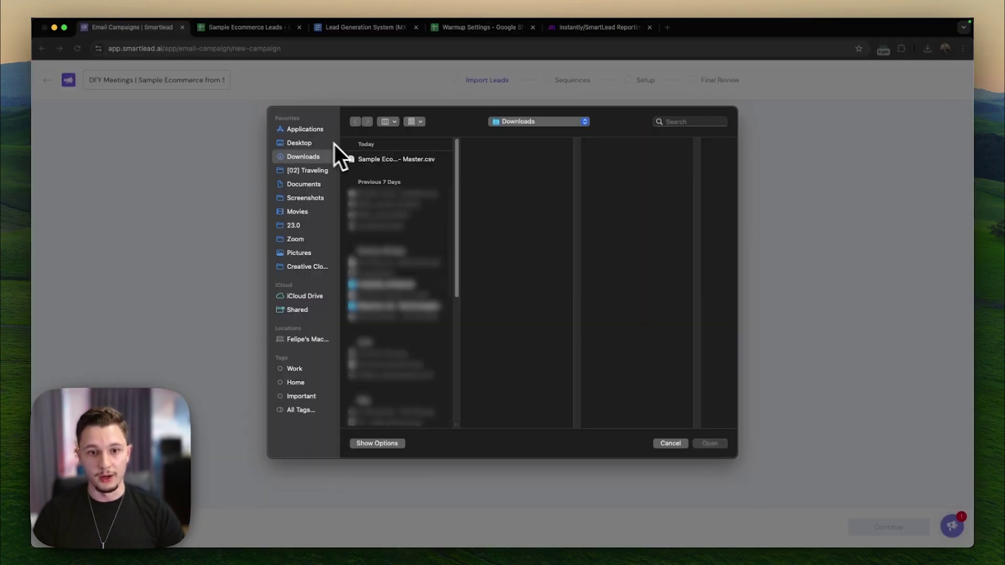
{"action": "double_click", "coordinate": [364, 161]}
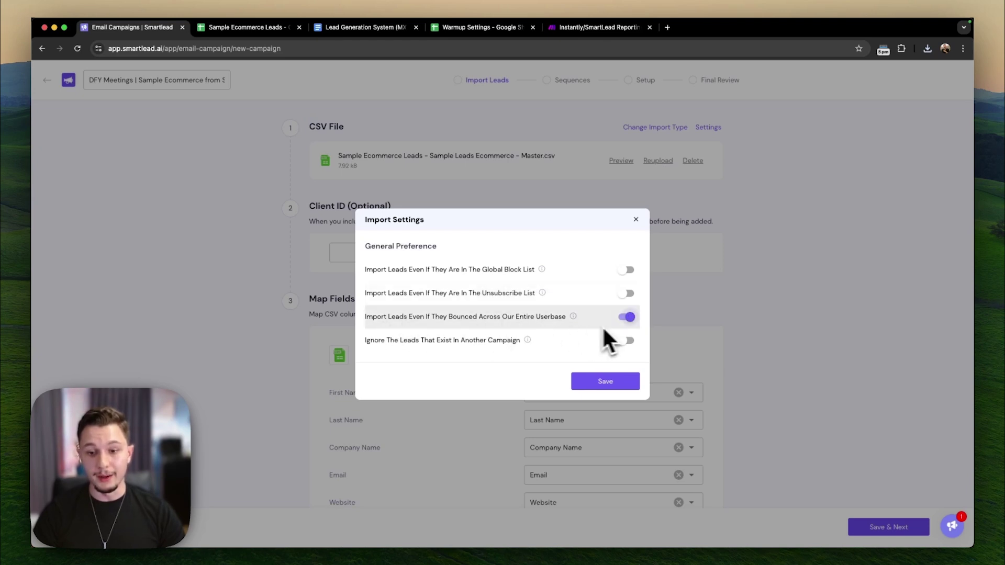
{"action": "mouse_move", "coordinate": [575, 321]}
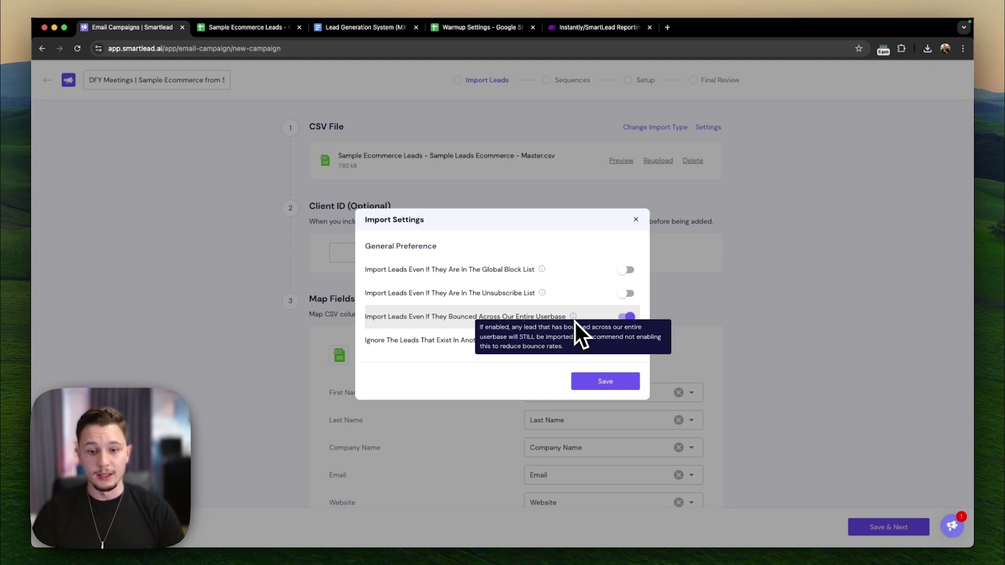
{"action": "left_click", "coordinate": [628, 341]}
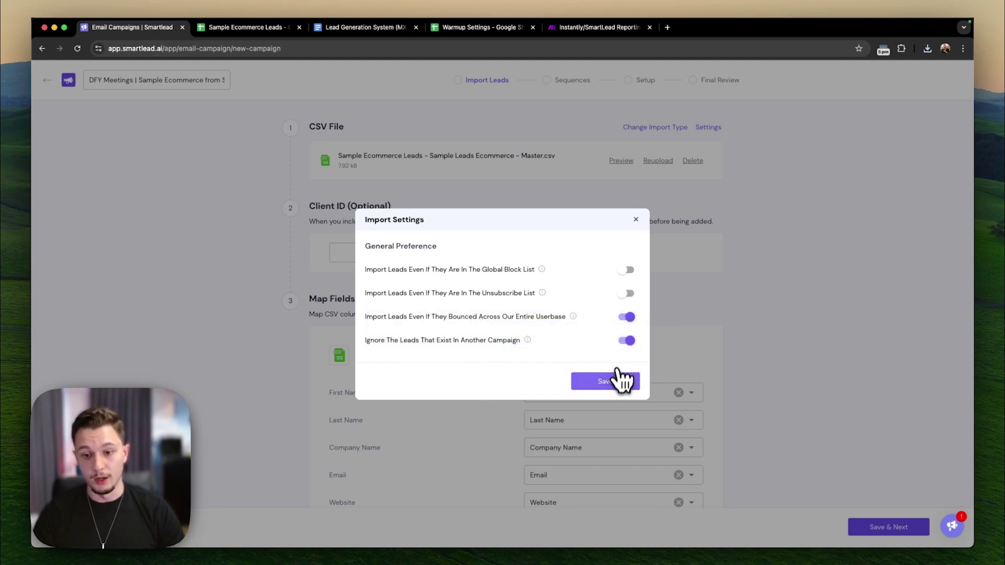
{"action": "left_click", "coordinate": [617, 378]}
{"action": "scroll", "coordinate": [445, 367], "scroll_direction": "down", "scroll_amount": 3}
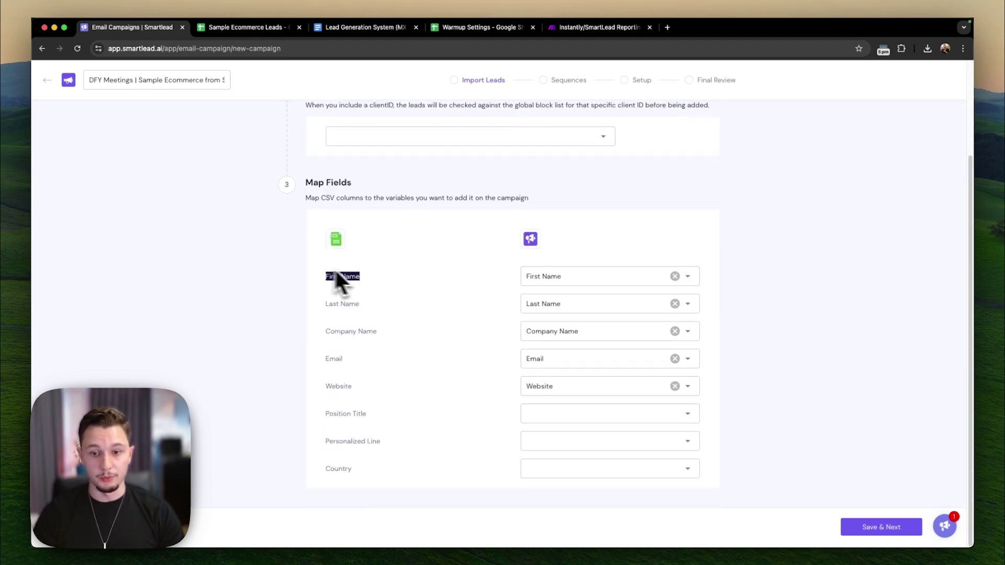
- Check the First Name field mapping against the Sample Ecommerce Leads sheet
{"action": "left_click", "coordinate": [563, 288]}
{"action": "left_click", "coordinate": [370, 278]}
{"action": "left_click", "coordinate": [264, 29]}
{"action": "right_click", "coordinate": [264, 33]}
{"action": "key", "text": "Escape"}
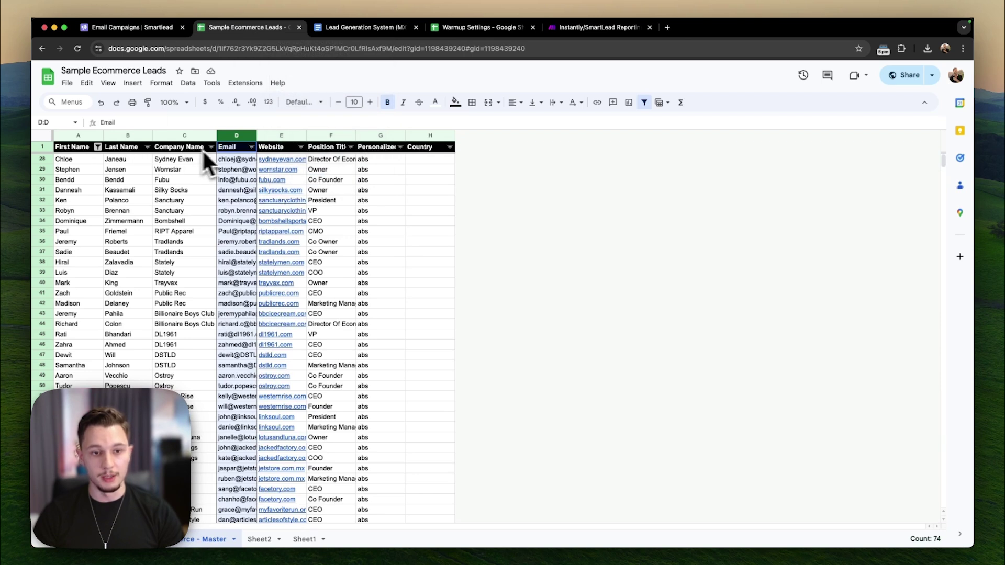
{"action": "left_click", "coordinate": [134, 27]}
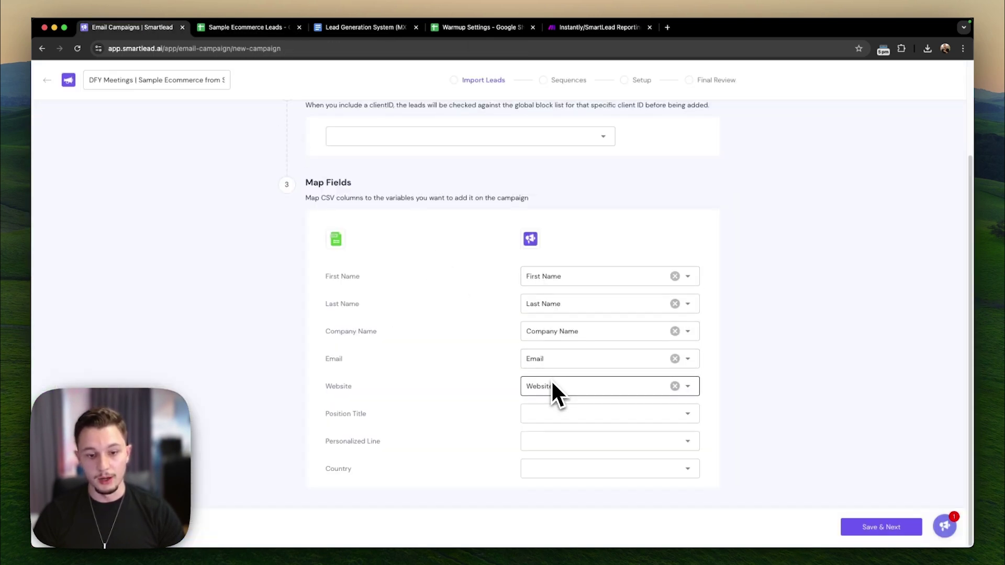
- Map Position Title as a Custom Field, save, accept the invalid-lead alert, and skip verification
{"action": "left_click", "coordinate": [526, 414]}
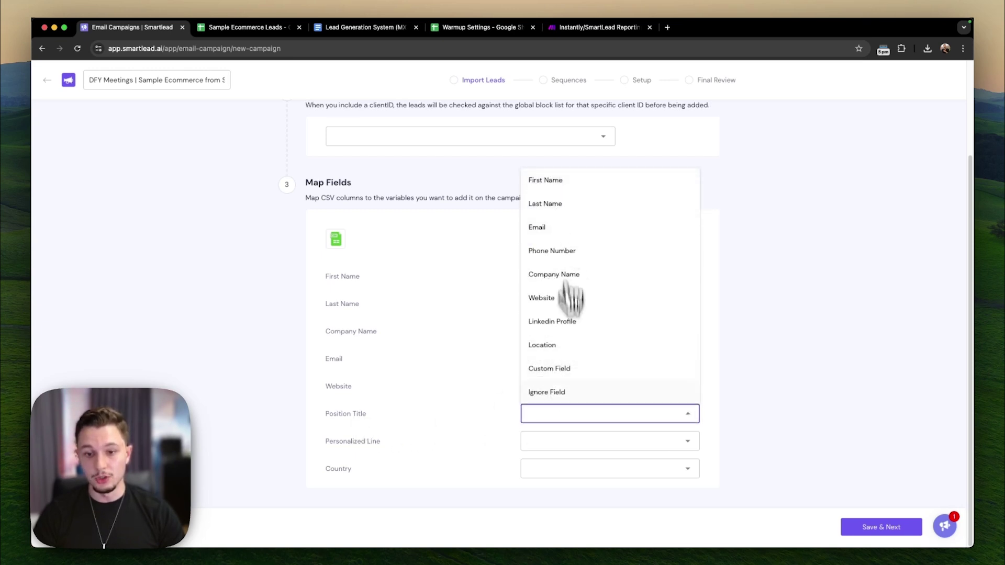
{"action": "left_click", "coordinate": [559, 373]}
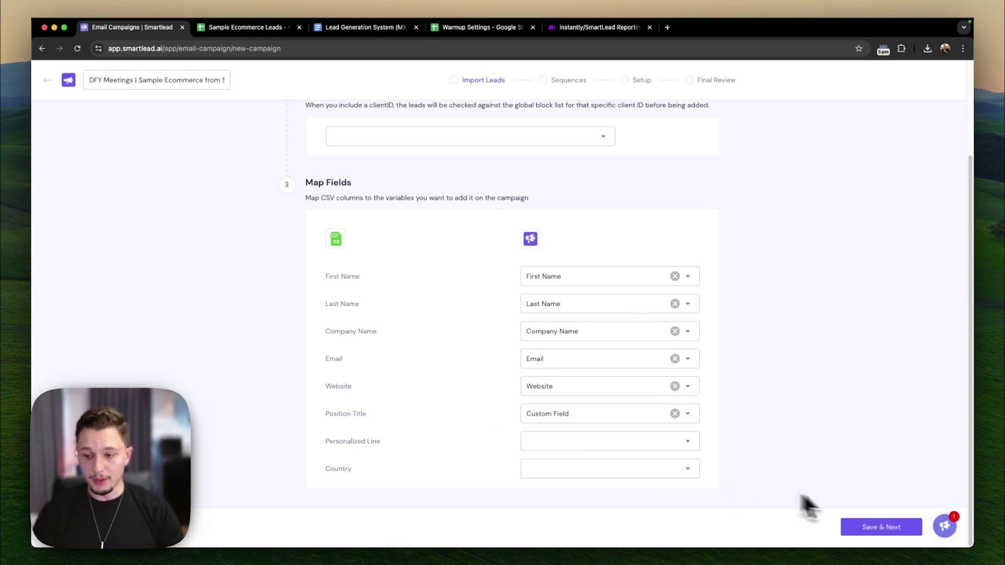
{"action": "left_click_drag", "start_coordinate": [355, 441], "coordinate": [350, 481]}
{"action": "left_click", "coordinate": [339, 447]}
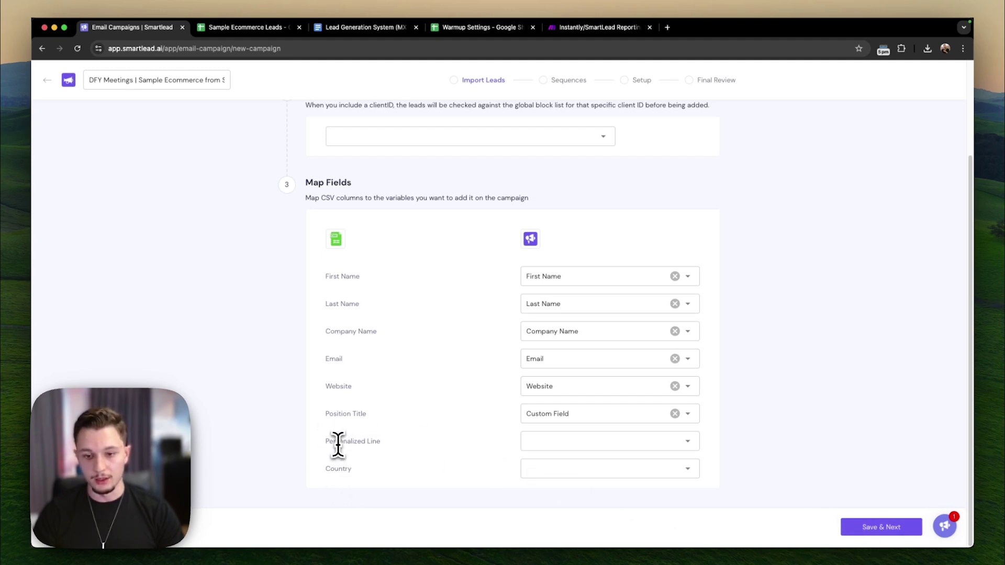
{"action": "left_click", "coordinate": [881, 527]}
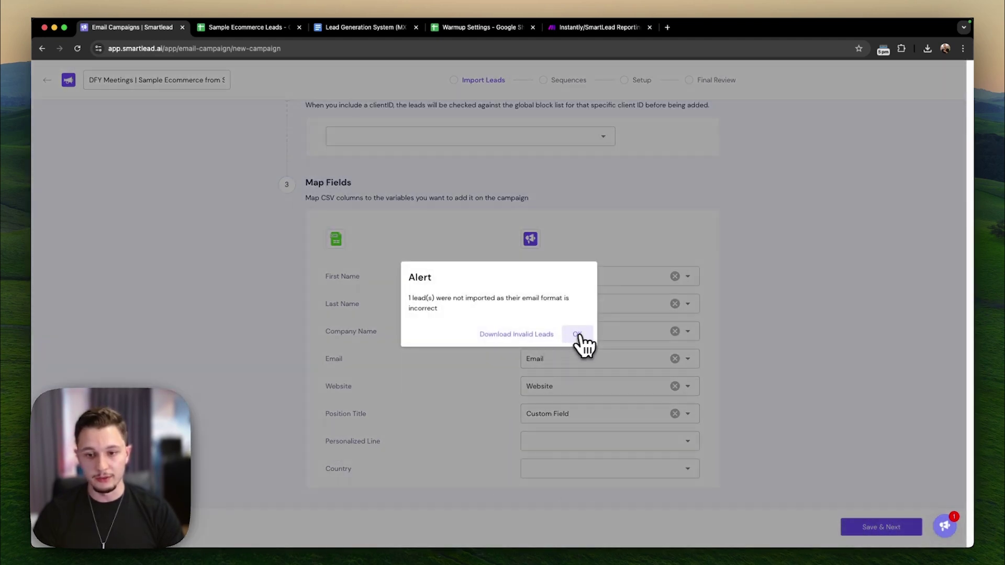
{"action": "left_click", "coordinate": [572, 332]}
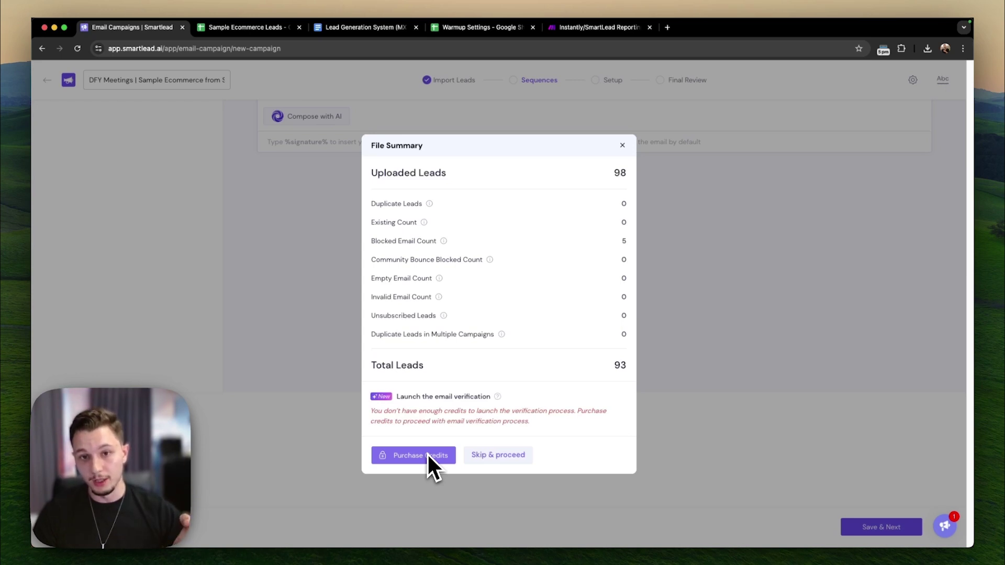
{"action": "left_click", "coordinate": [497, 455]}
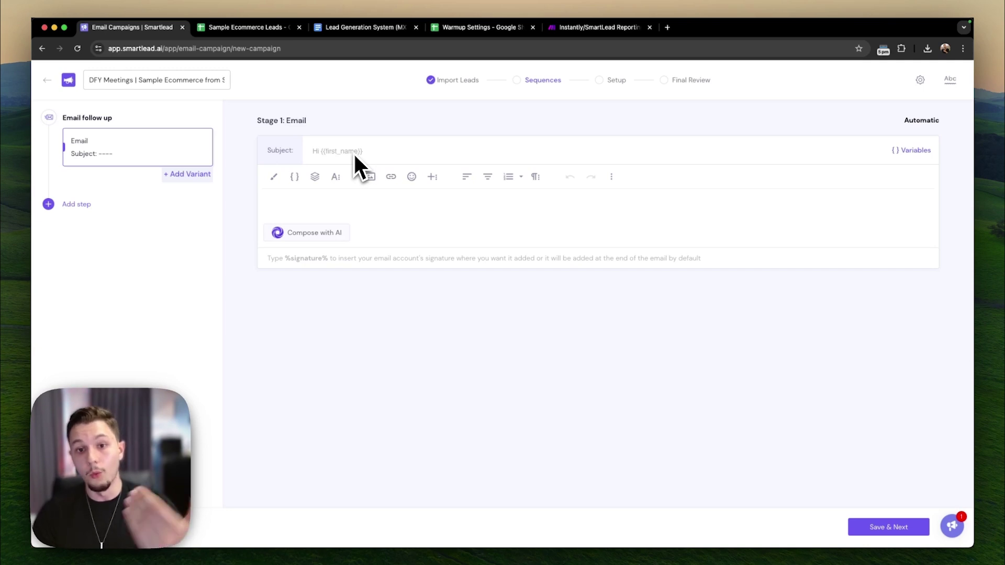
- Copy the Email 1 – Version 1 text from the Google Doc into the Stage 1 email body
{"action": "left_click", "coordinate": [353, 27]}
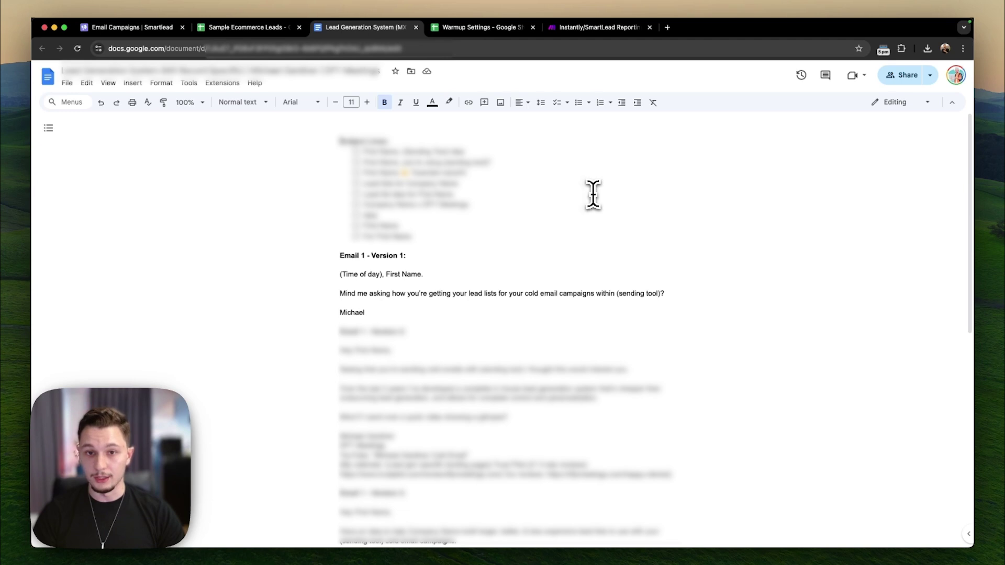
{"action": "left_click_drag", "start_coordinate": [366, 313], "coordinate": [338, 273]}
{"action": "key", "text": "super+c"}
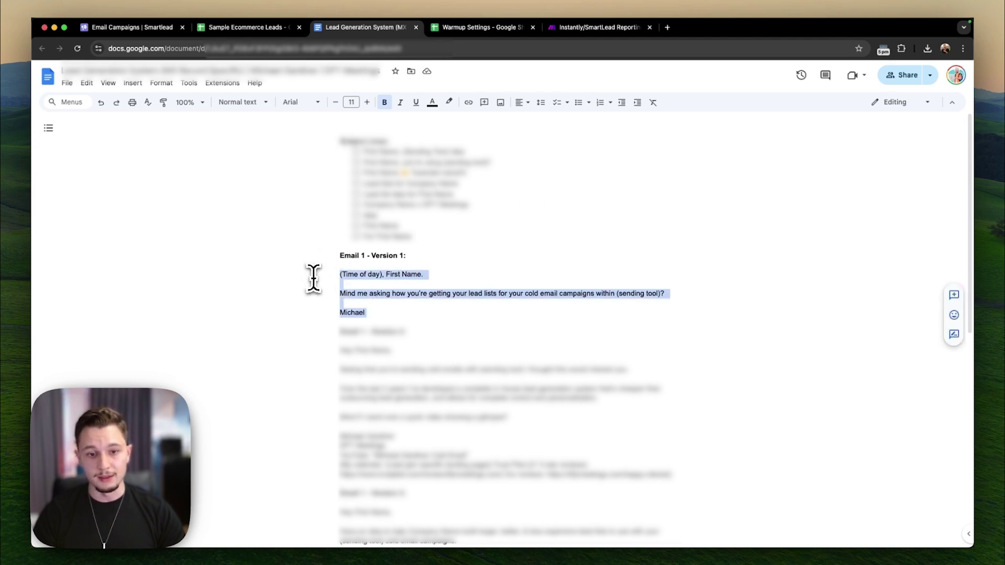
{"action": "left_click", "coordinate": [149, 31]}
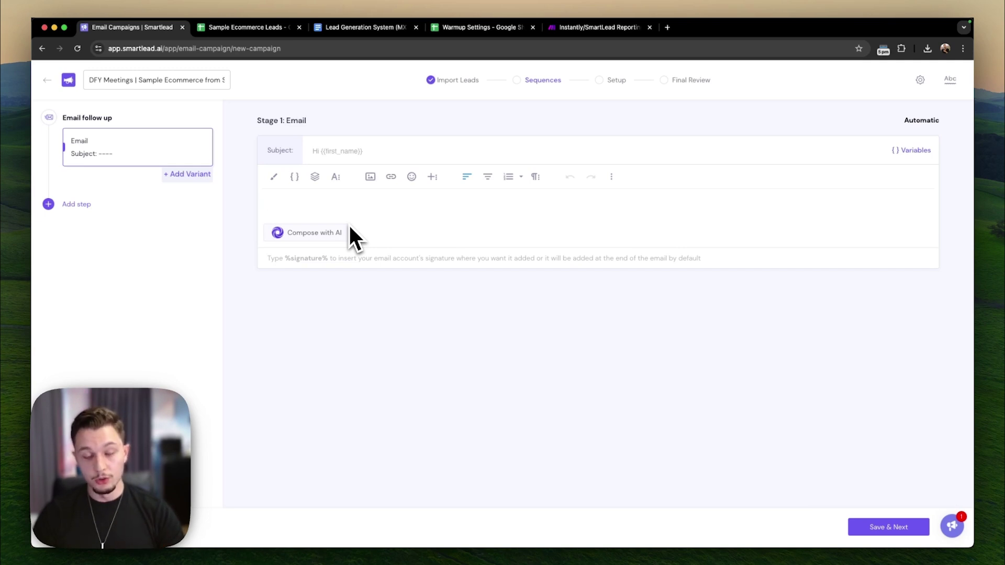
{"action": "key", "text": "super+v"}
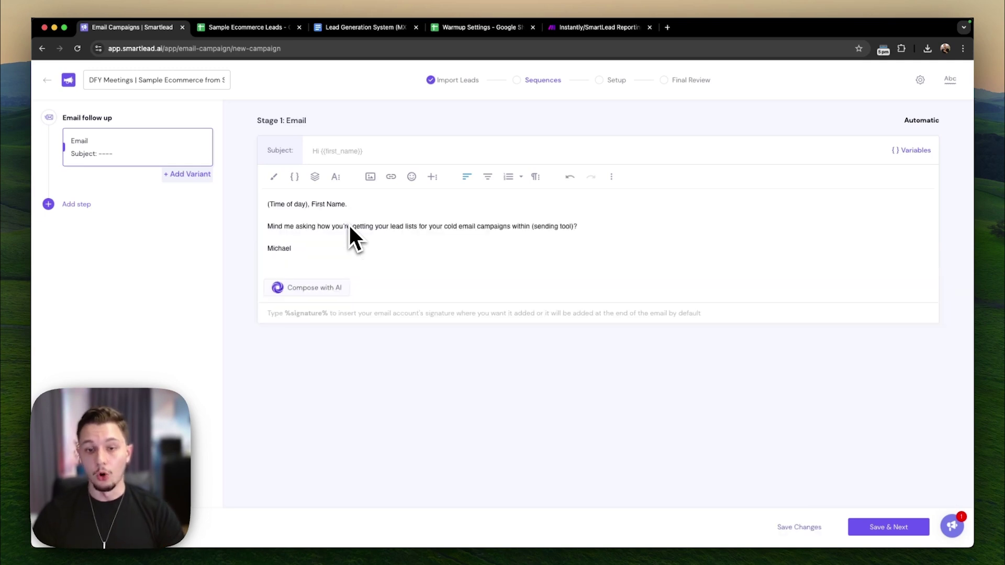
- Remove the empty line and replace (Time of day) with 'Good {{sl_time_of_day}}'
{"action": "key", "text": "BackSpace"}
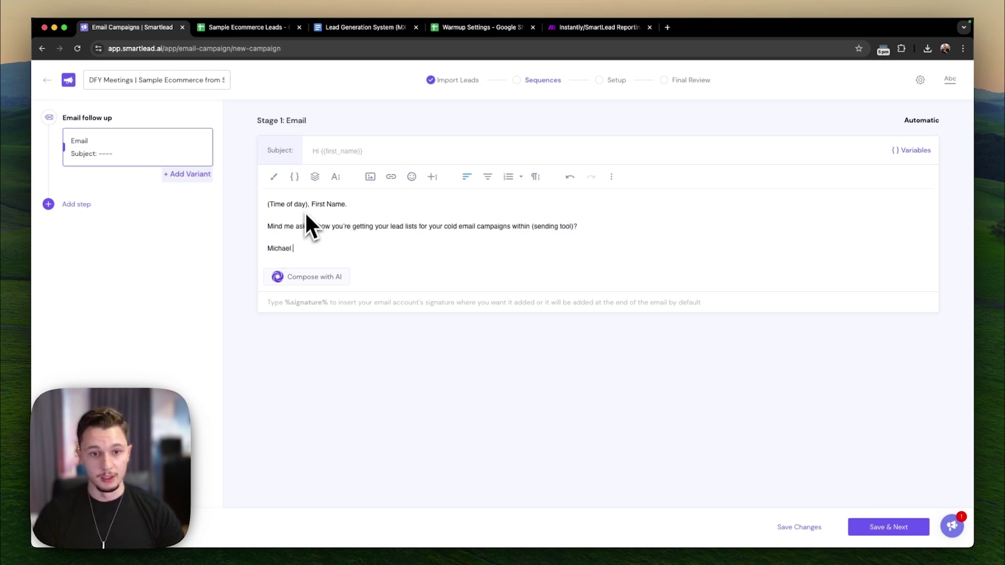
{"action": "left_click_drag", "start_coordinate": [307, 210], "coordinate": [266, 206]}
{"action": "right_click", "coordinate": [260, 207]}
{"action": "left_click", "coordinate": [262, 198]}
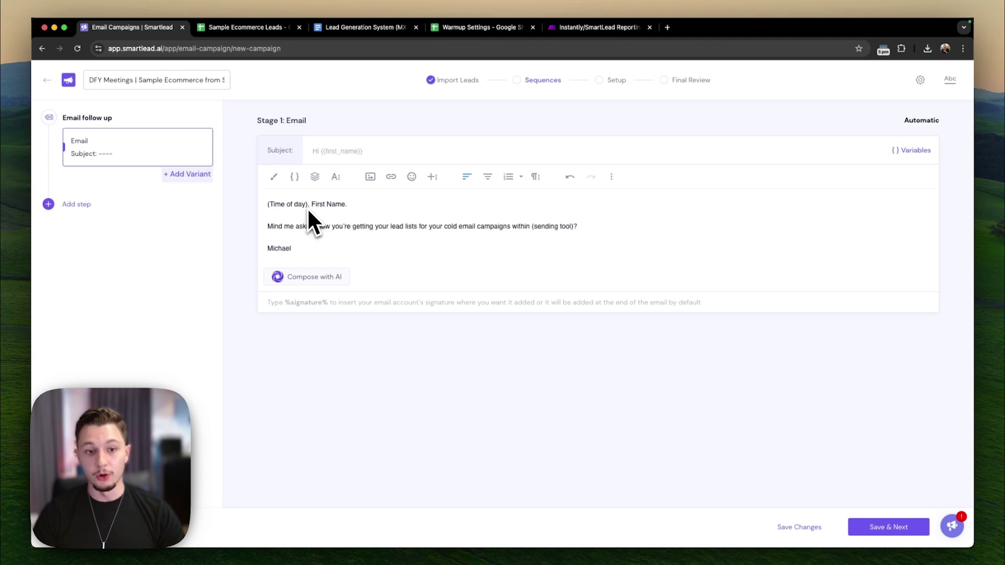
{"action": "left_click_drag", "start_coordinate": [308, 209], "coordinate": [239, 204]}
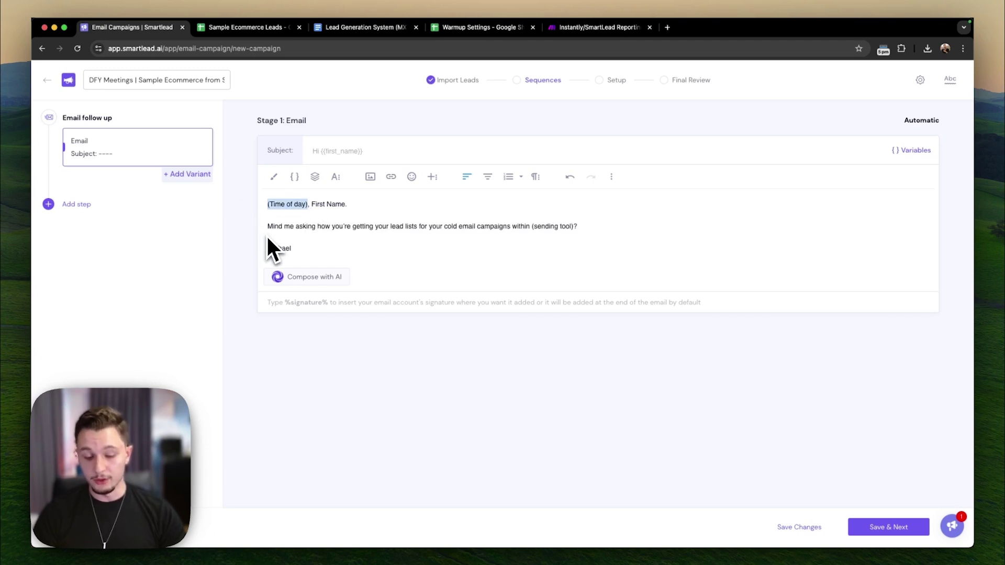
{"action": "type", "text": "Good {"}
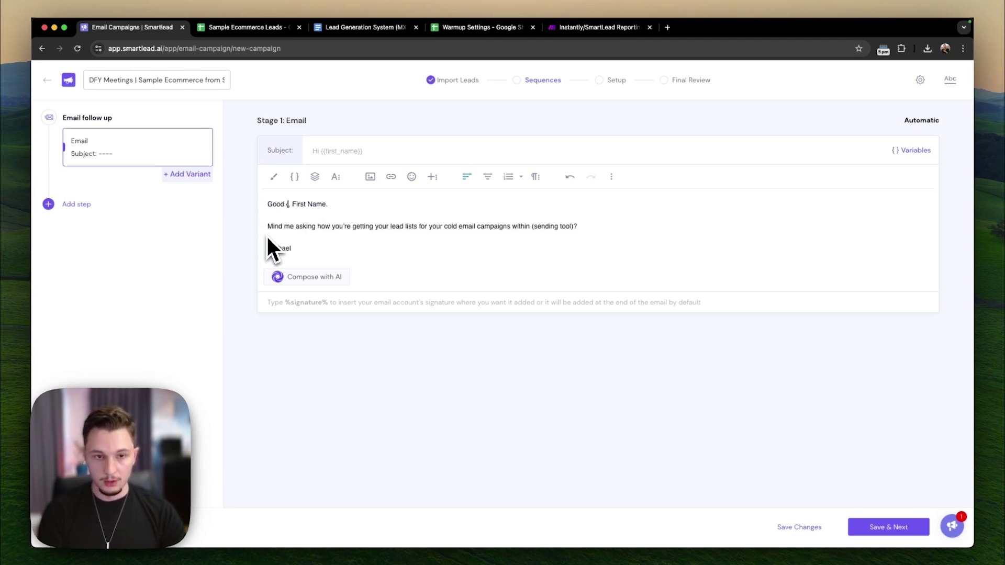
{"action": "type", "text": "{sl_time_of_day}}"}
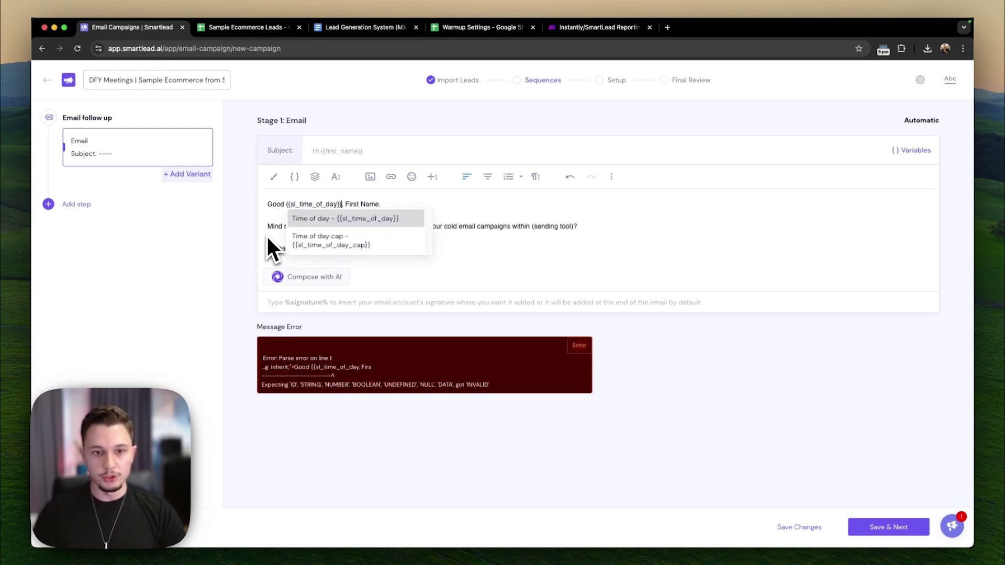
{"action": "left_click_drag", "start_coordinate": [268, 205], "coordinate": [335, 206]}
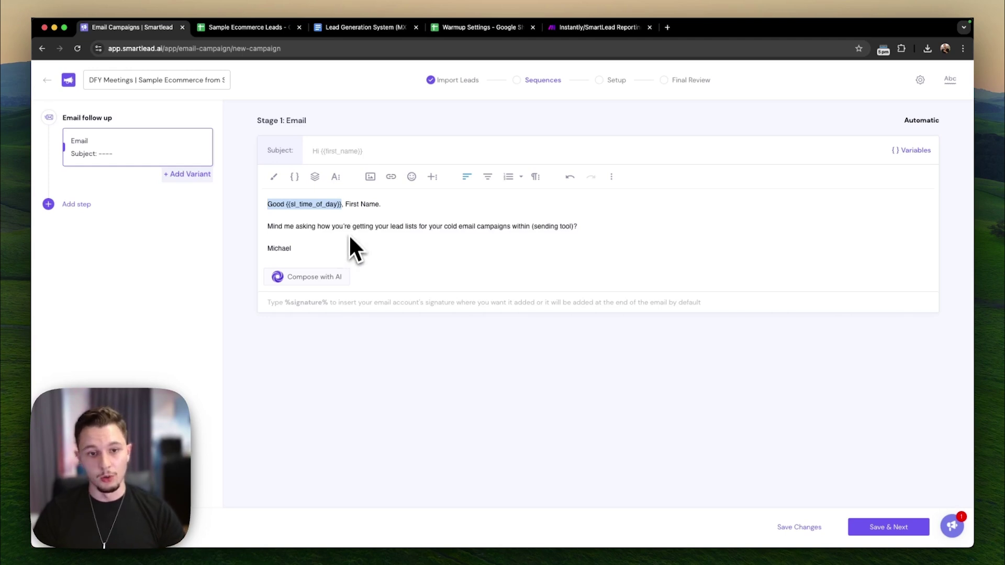
{"action": "left_click", "coordinate": [324, 205]}
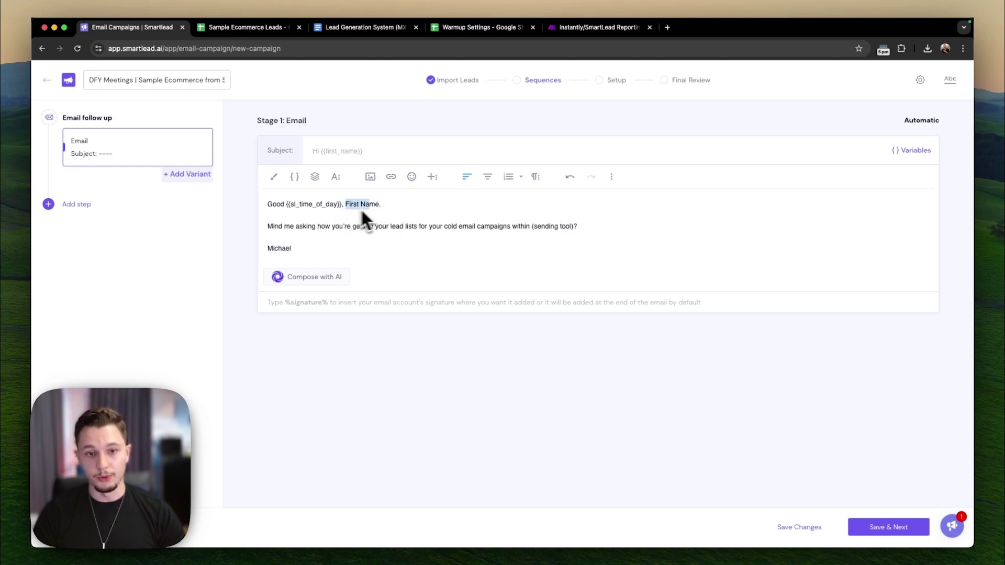
- Insert the {{first_name}} variable into the greeting line
{"action": "type", "text": "{{"}
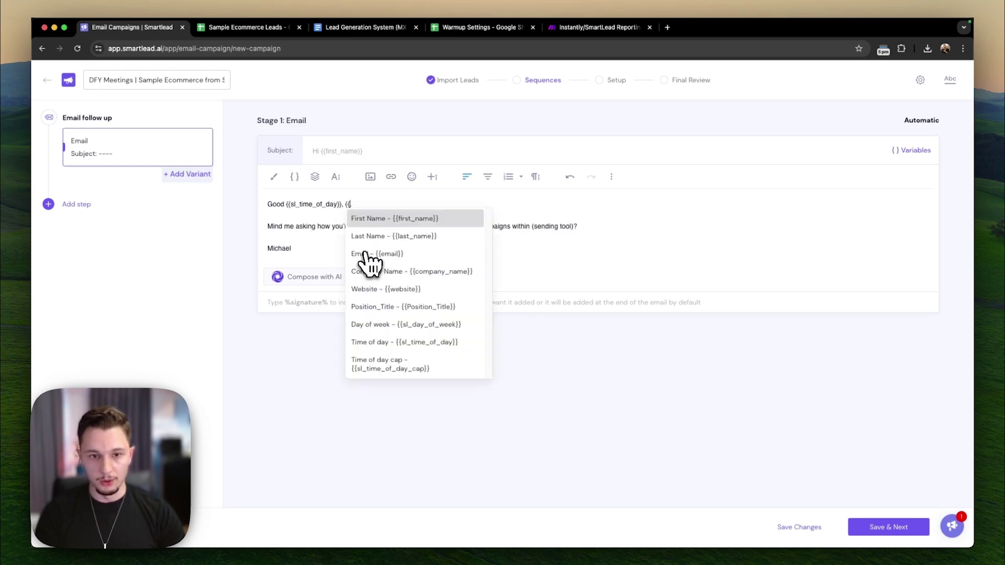
{"action": "left_click", "coordinate": [379, 220]}
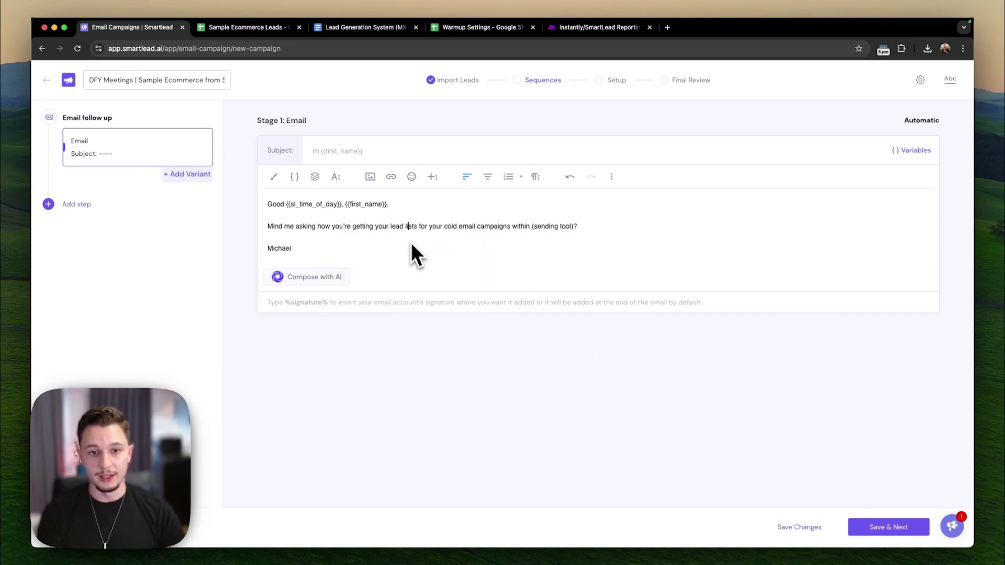
{"action": "left_click_drag", "start_coordinate": [265, 203], "coordinate": [460, 203]}
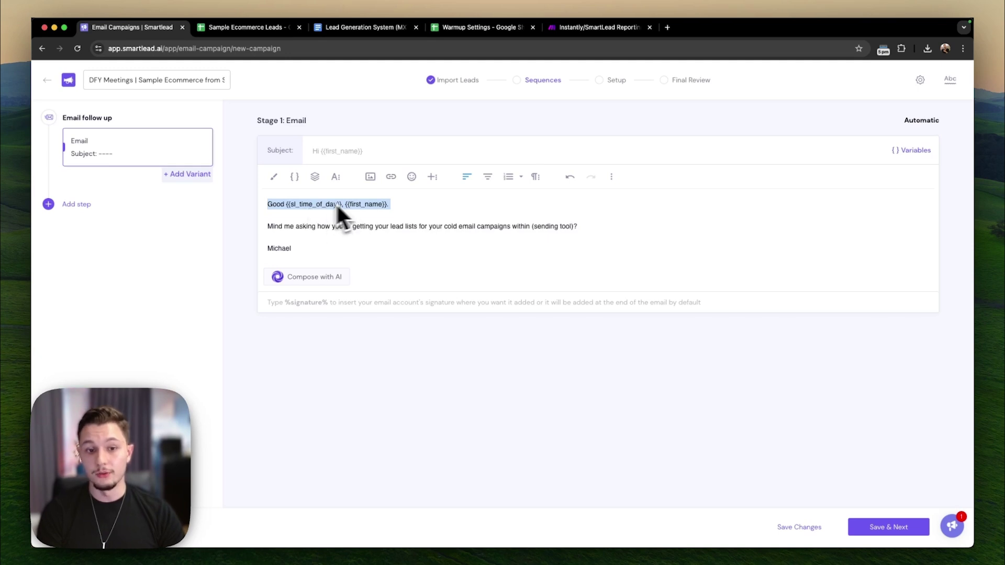
{"action": "left_click", "coordinate": [317, 229]}
{"action": "left_click", "coordinate": [268, 229], "text": "shift"}
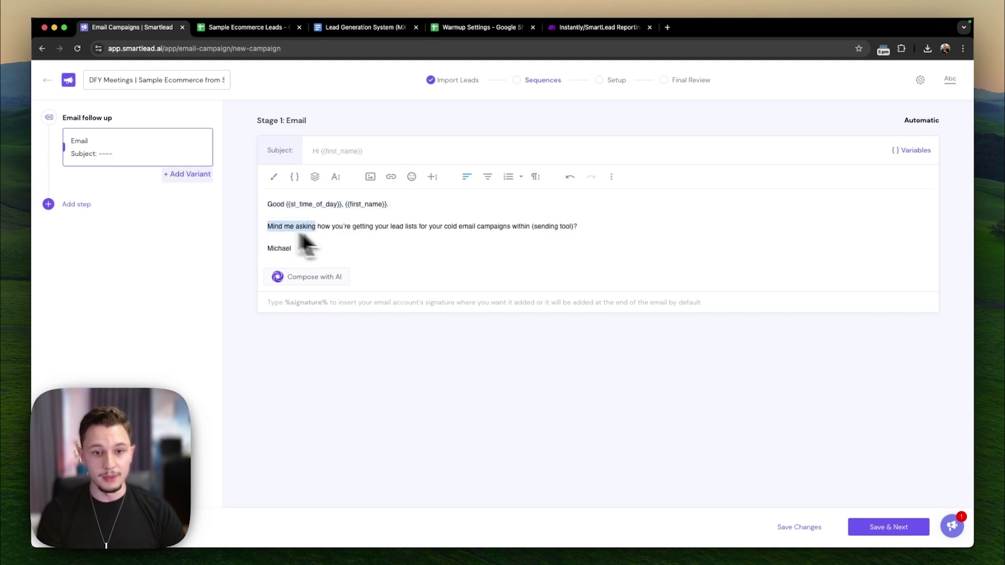
{"action": "left_click_drag", "start_coordinate": [329, 235], "coordinate": [453, 237]}
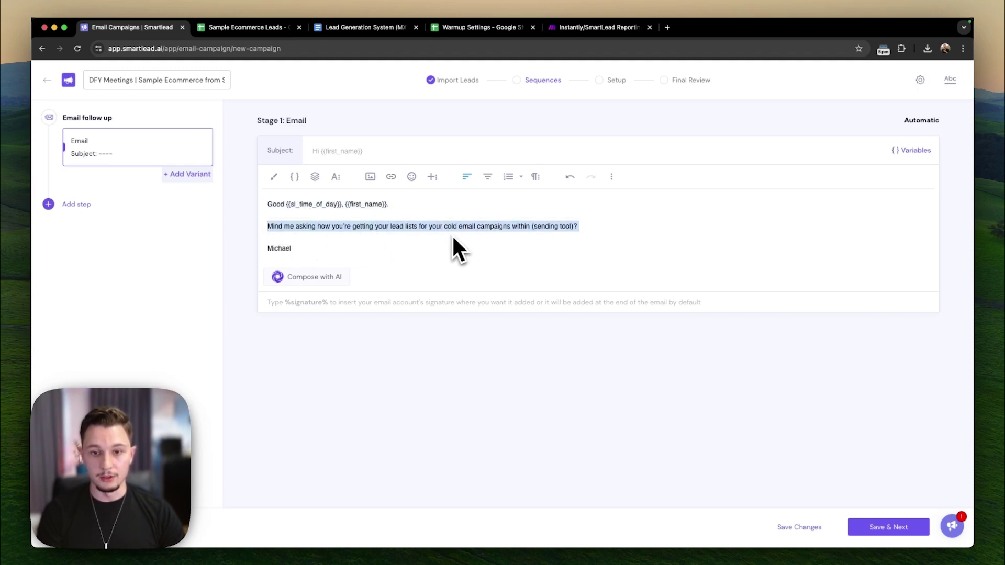
- Replace the (sending tool) placeholder with the {{Tool_Name}} variable
{"action": "left_click", "coordinate": [534, 229]}
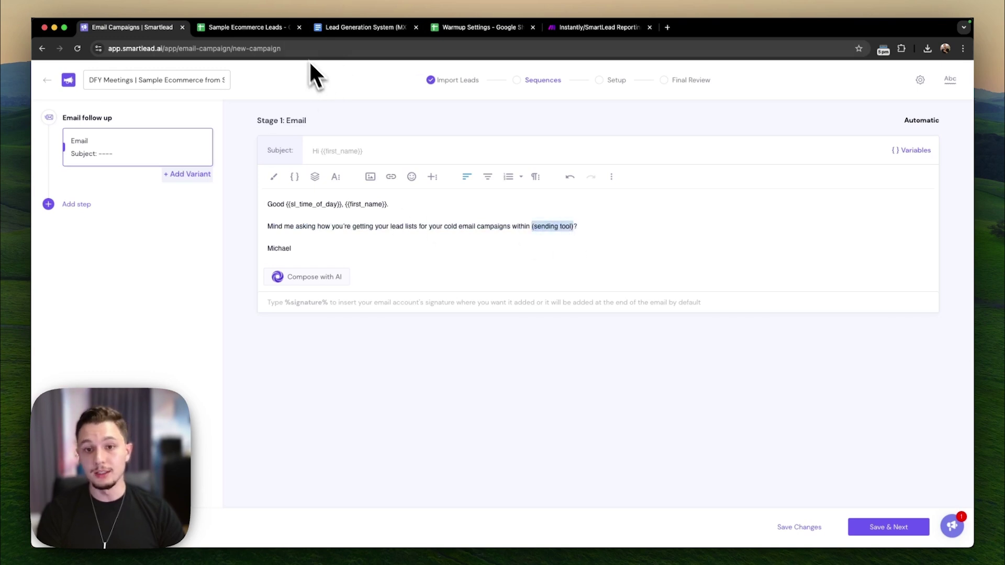
{"action": "left_click", "coordinate": [262, 31]}
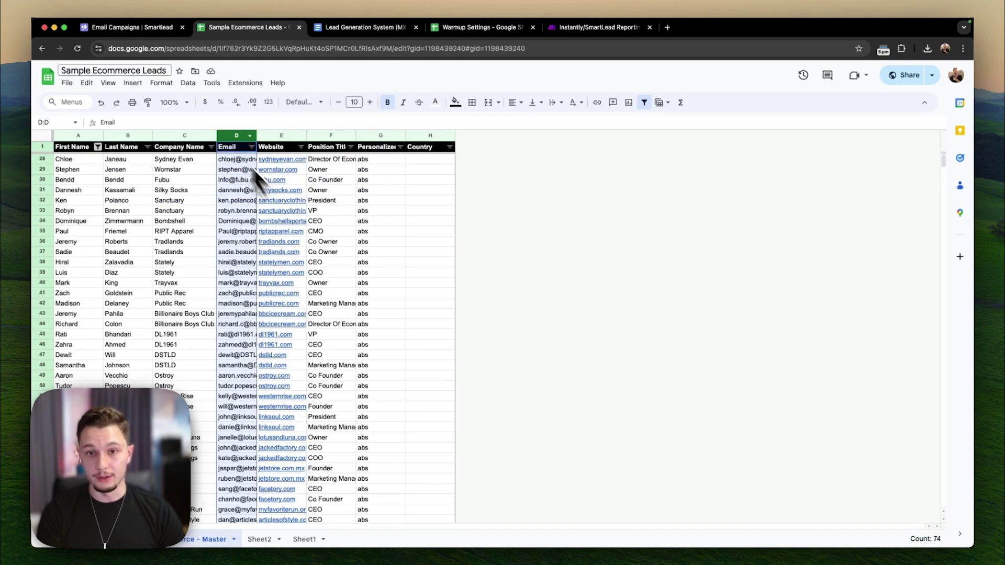
{"action": "left_click", "coordinate": [134, 28]}
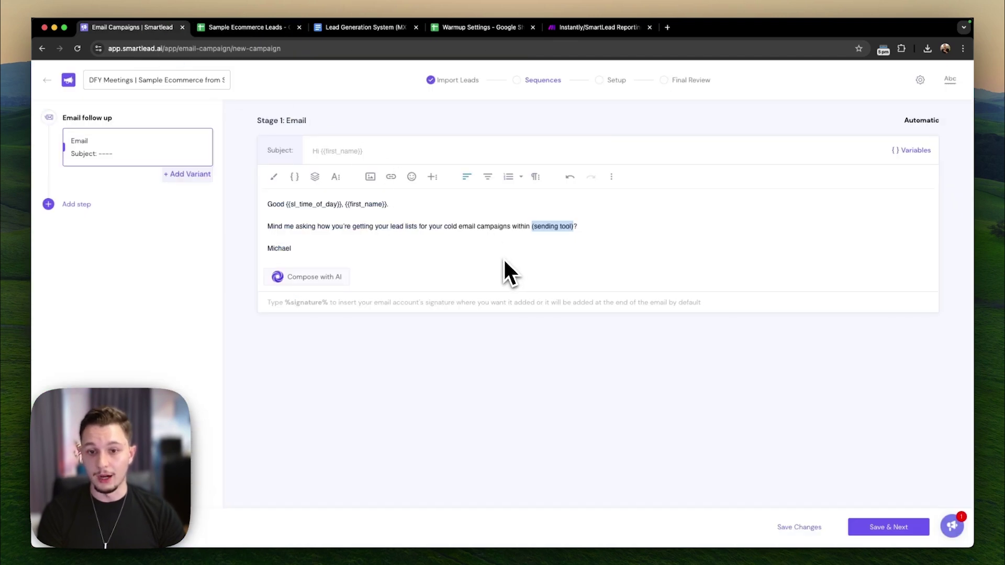
{"action": "type", "text": "{{"}
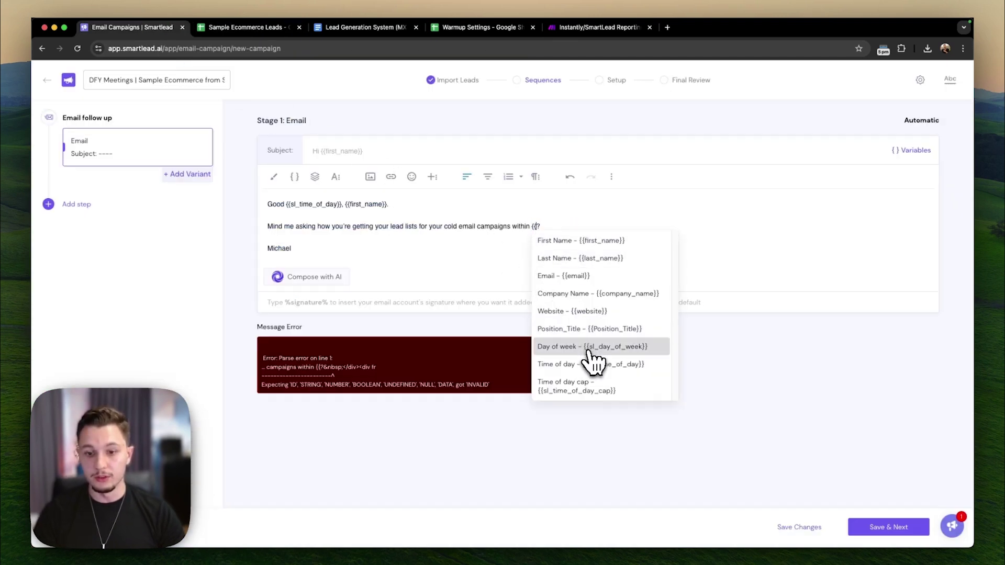
{"action": "left_click", "coordinate": [589, 329]}
{"action": "key", "text": "BackSpace"}
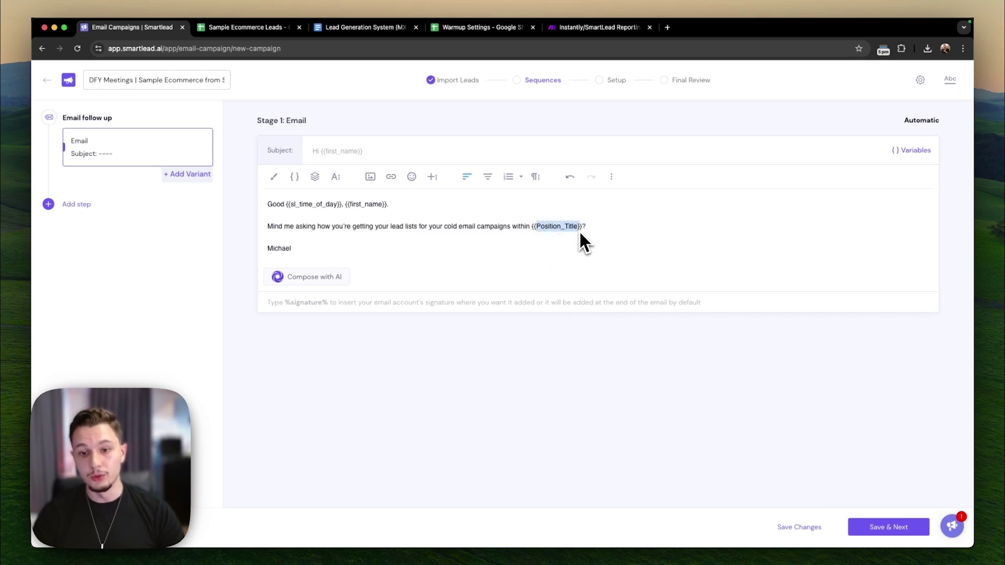
{"action": "key", "text": "BackSpace"}
{"action": "type", "text": "Tool_"}
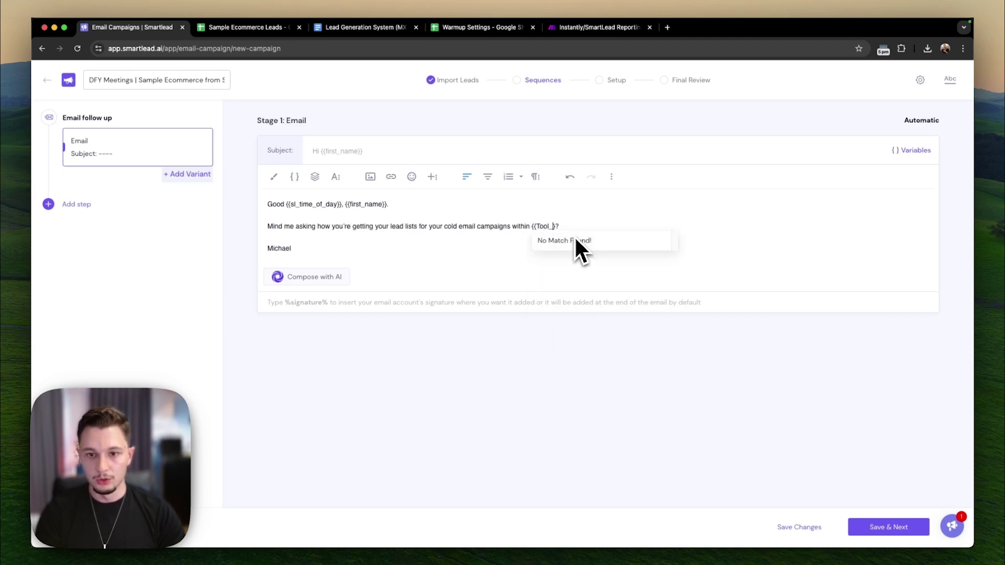
{"action": "type", "text": "name"}
{"action": "key", "text": "BackSpace"}
{"action": "key", "text": "BackSpace"}
{"action": "key", "text": "BackSpace"}
{"action": "key", "text": "BackSpace"}
{"action": "type", "text": "Name"}
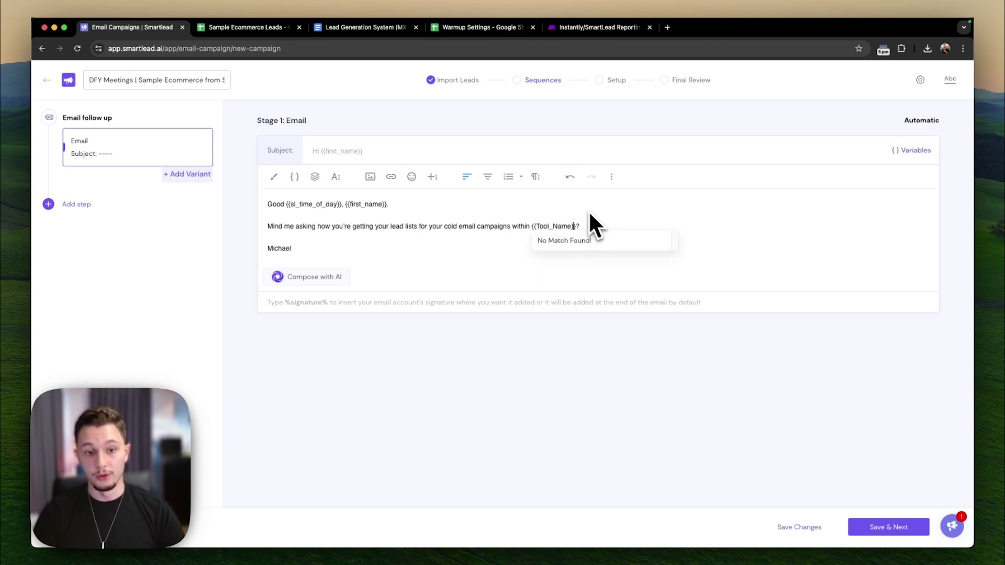
- Replace the hard-coded signature name with %sender-name%
{"action": "left_click_drag", "start_coordinate": [328, 248], "coordinate": [198, 249]}
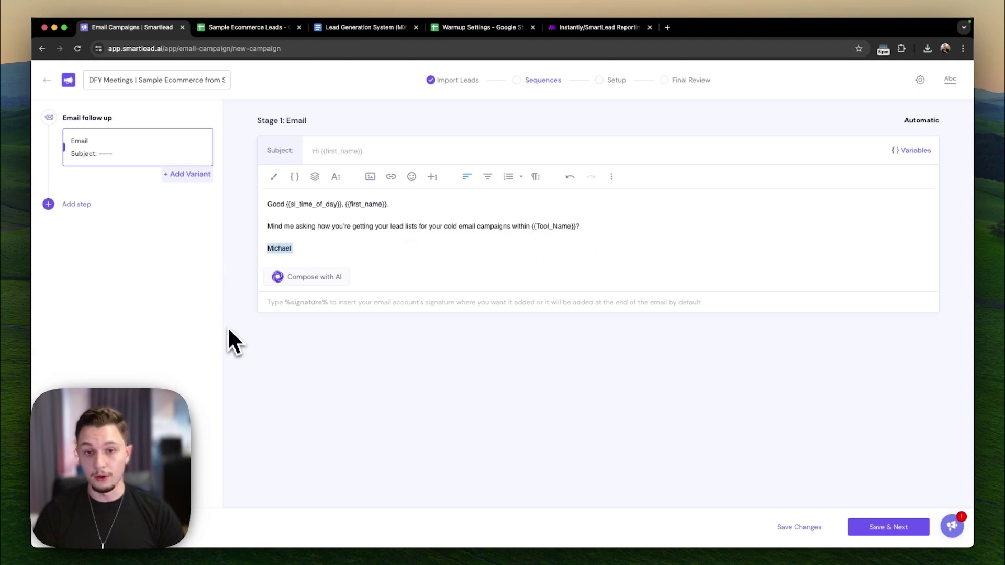
{"action": "type", "text": "%sender_na"}
{"action": "key", "text": "BackSpace"}
{"action": "key", "text": "BackSpace"}
{"action": "key", "text": "BackSpace"}
{"action": "type", "text": "-an"}
{"action": "key", "text": "BackSpace"}
{"action": "key", "text": "BackSpace"}
{"action": "type", "text": "name%"}
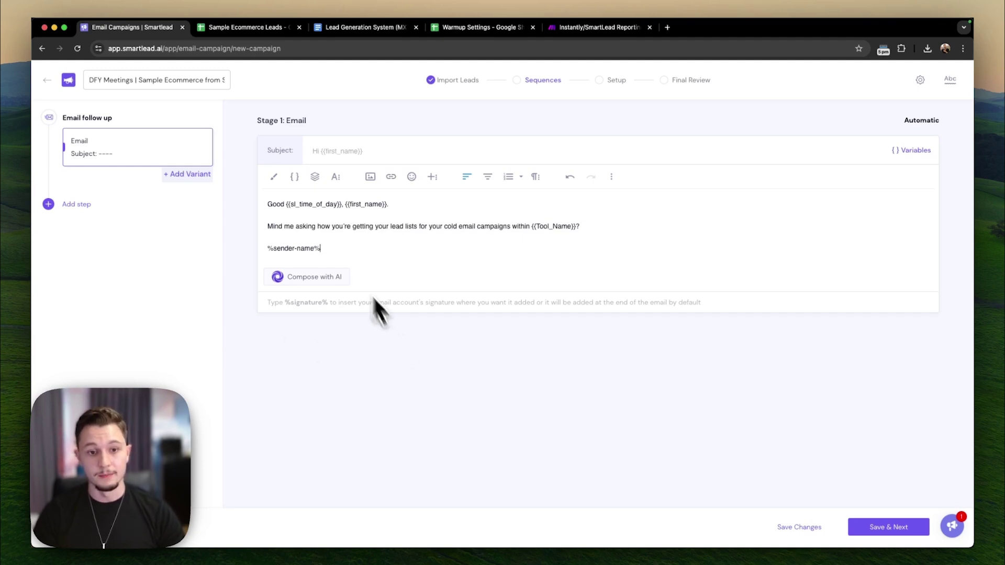
- Copy the subject line ideas from the Lead Generation System doc
{"action": "left_click", "coordinate": [397, 28]}
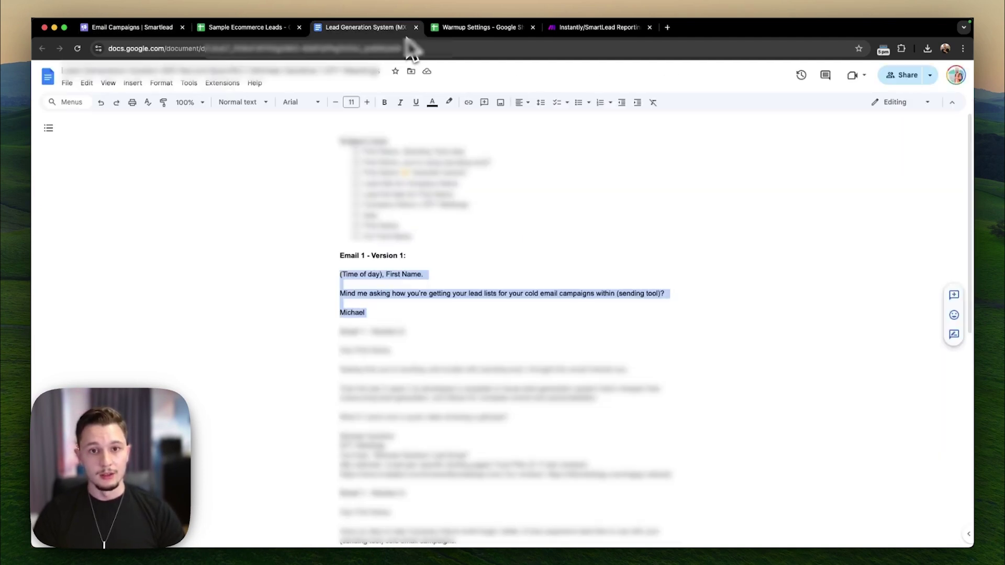
{"action": "left_click", "coordinate": [415, 238]}
{"action": "left_click_drag", "start_coordinate": [415, 238], "coordinate": [364, 203]}
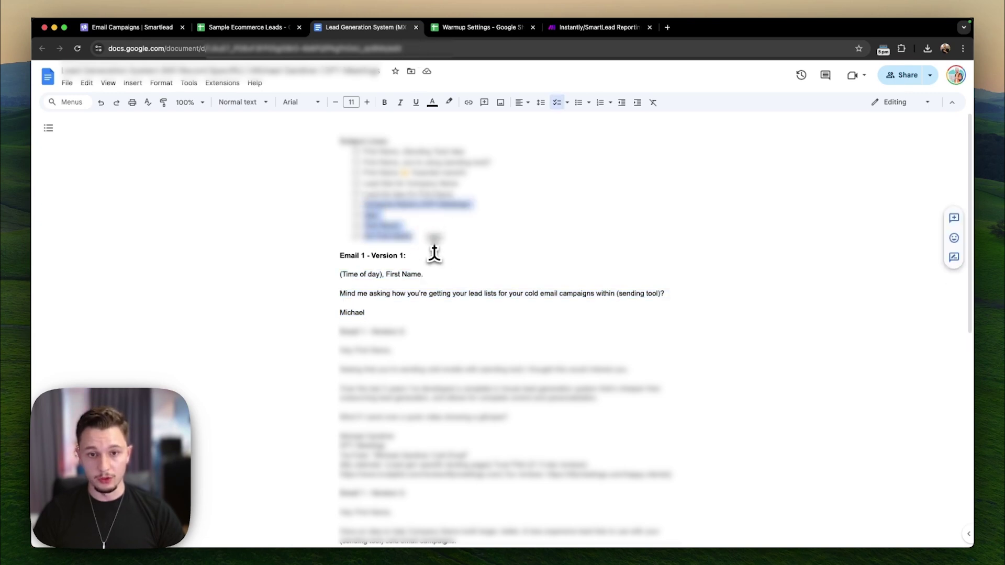
{"action": "left_click", "coordinate": [121, 29]}
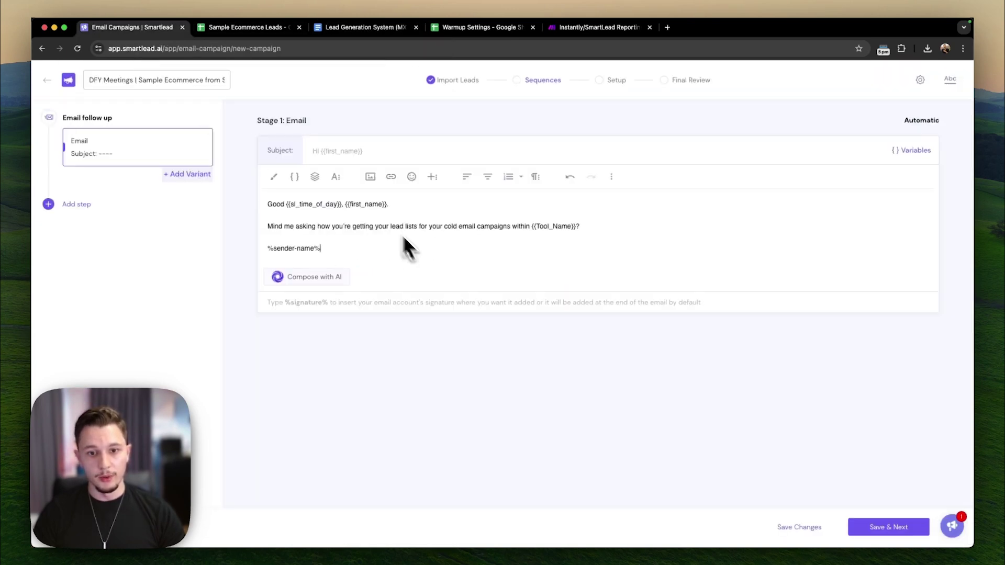
- Paste the subject ideas below the signature, swapping in {{company_name}} and {{first_name}} variables
{"action": "left_click", "coordinate": [417, 253]}
{"action": "key", "text": "Return"}
{"action": "type", "text": "Company Name x DFY Meetings Idea First Name For First Name"}
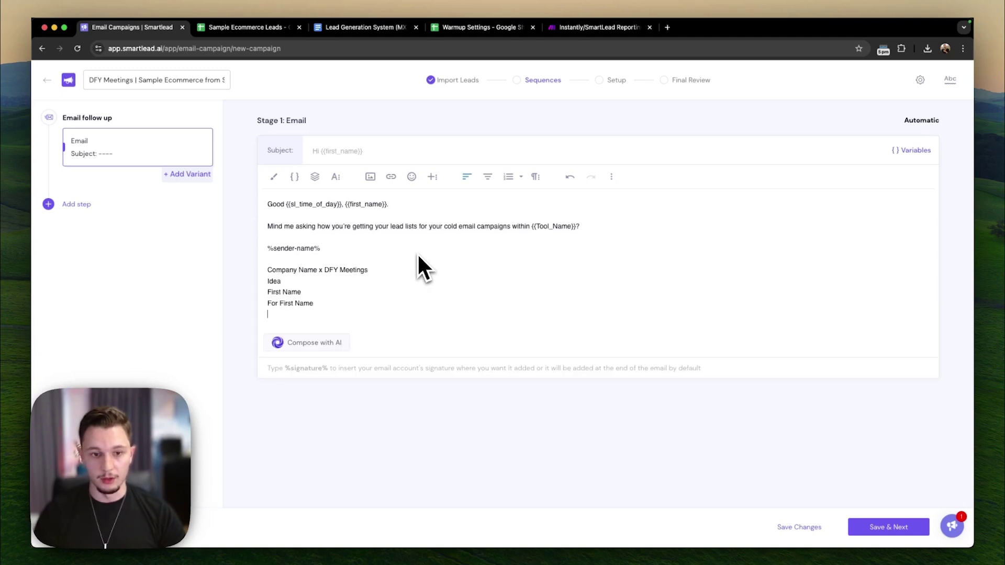
{"action": "key", "text": "BackSpace"}
{"action": "left_click_drag", "start_coordinate": [317, 271], "coordinate": [267, 271]}
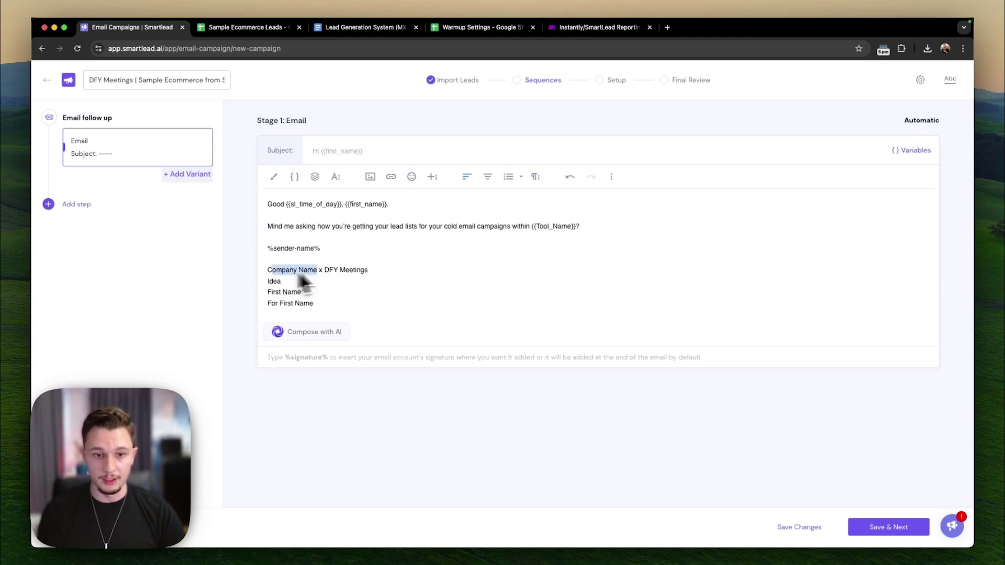
{"action": "type", "text": "{{comp"}
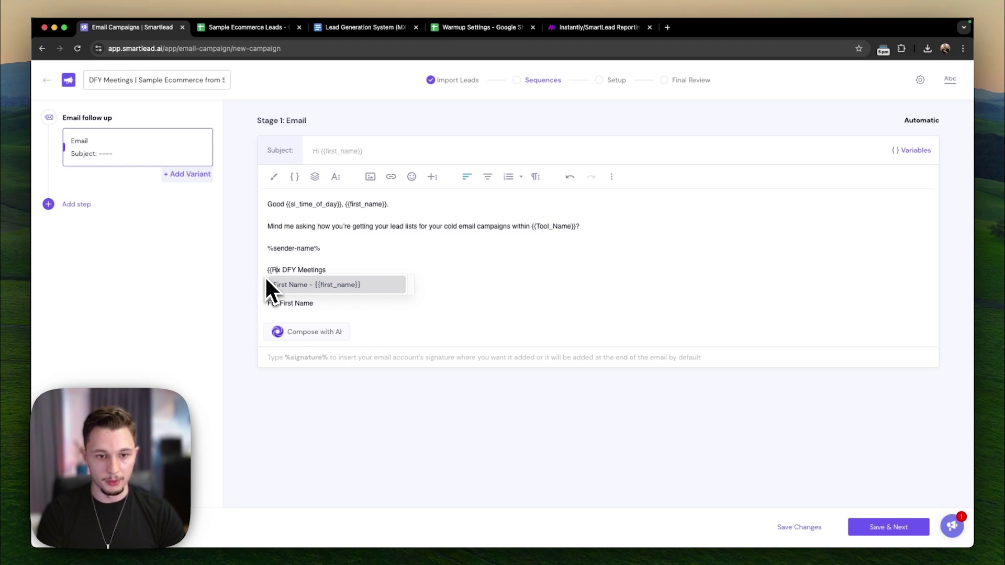
{"action": "left_click", "coordinate": [374, 283]}
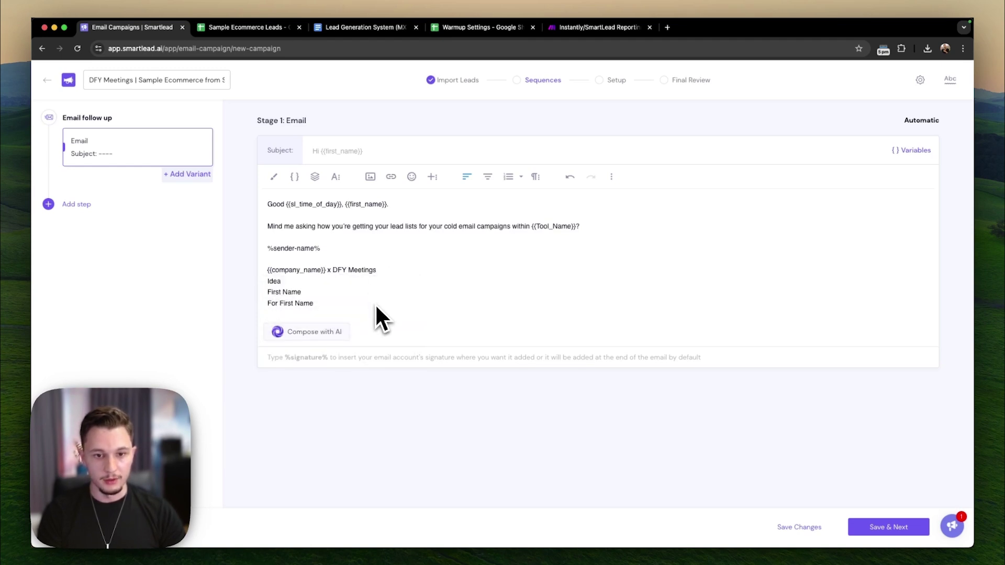
{"action": "left_click_drag", "start_coordinate": [302, 292], "coordinate": [250, 300]}
{"action": "type", "text": "{{f"}
{"action": "left_click", "coordinate": [314, 306]}
{"action": "left_click_drag", "start_coordinate": [315, 303], "coordinate": [283, 308]}
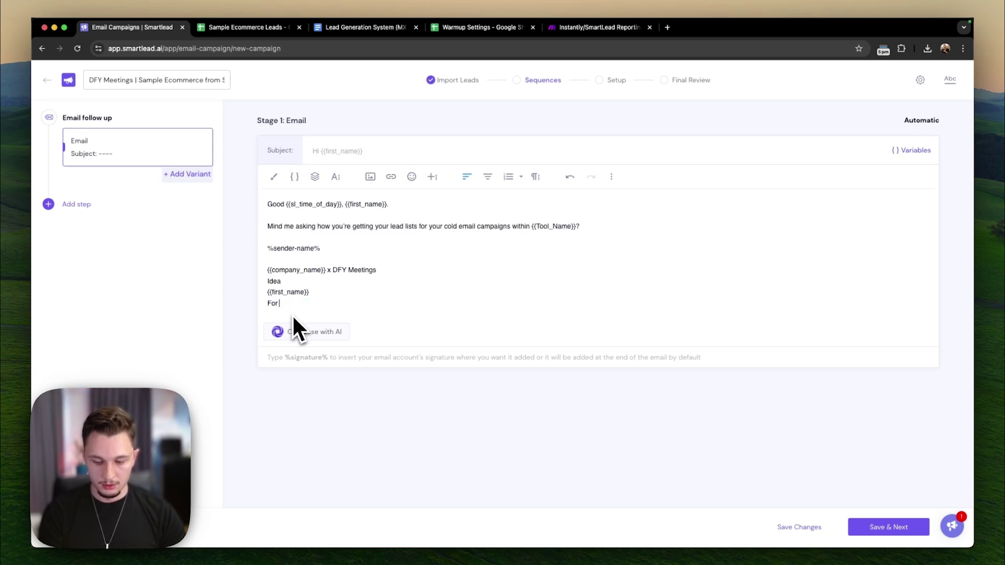
{"action": "type", "text": "{{"}
{"action": "left_click", "coordinate": [313, 316]}
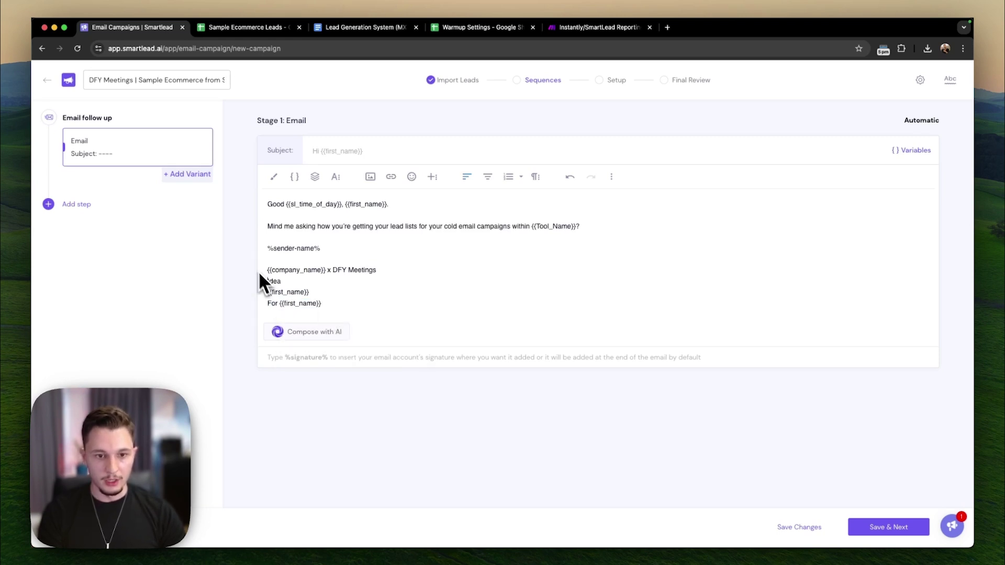
- Join the subject ideas into one spintax line with braces and | separators
{"action": "right_click", "coordinate": [238, 263]}
{"action": "left_click", "coordinate": [257, 246]}
{"action": "left_click_drag", "start_coordinate": [265, 267], "coordinate": [276, 277]}
{"action": "left_click", "coordinate": [276, 282]}
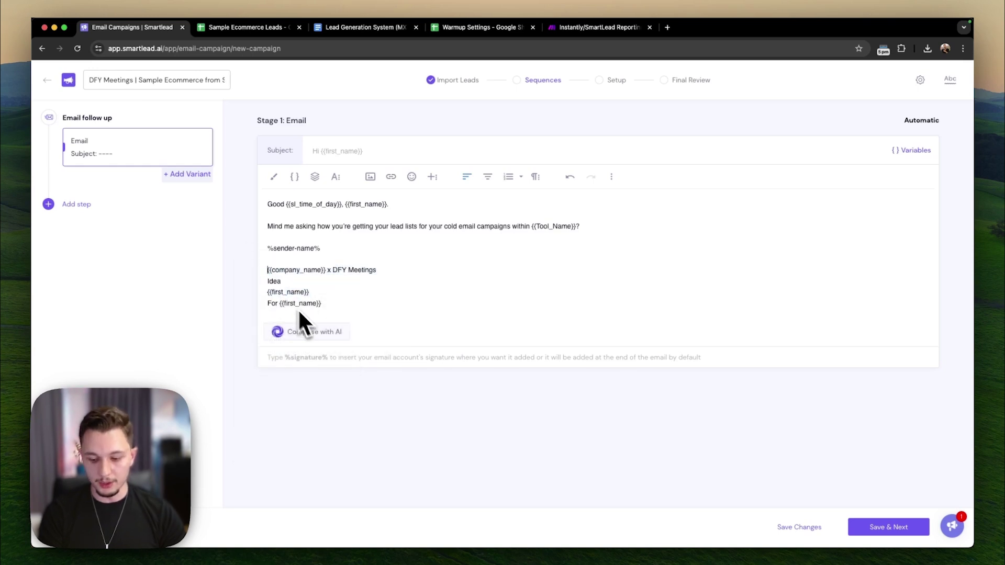
{"action": "type", "text": "{"}
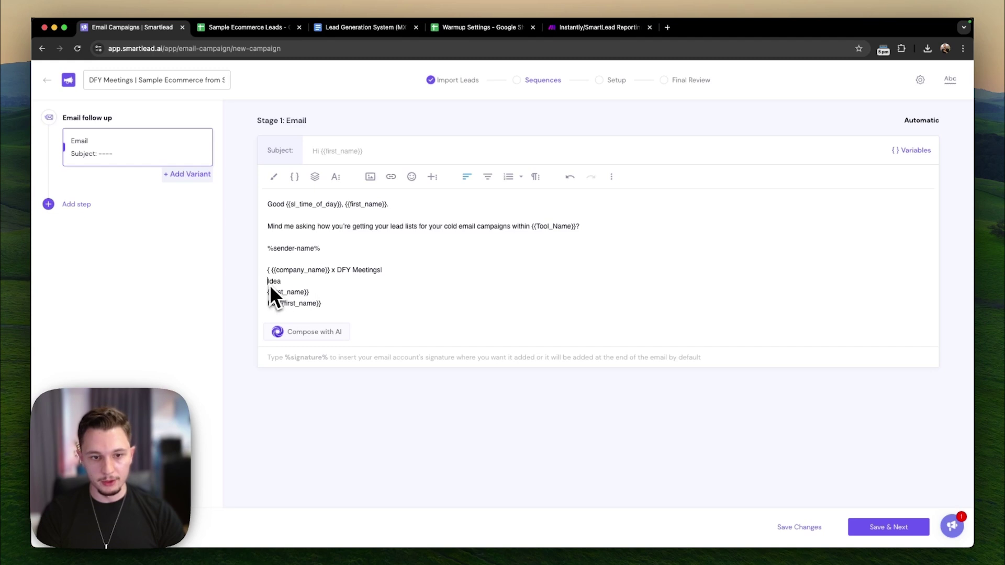
{"action": "key", "text": "BackSpace"}
{"action": "left_click", "coordinate": [255, 283]}
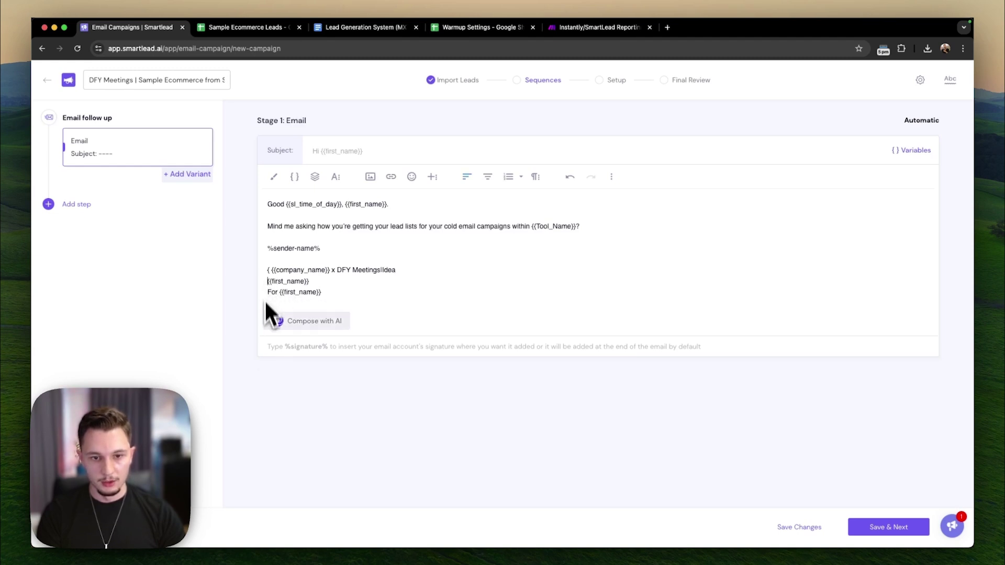
{"action": "key", "text": "BackSpace"}
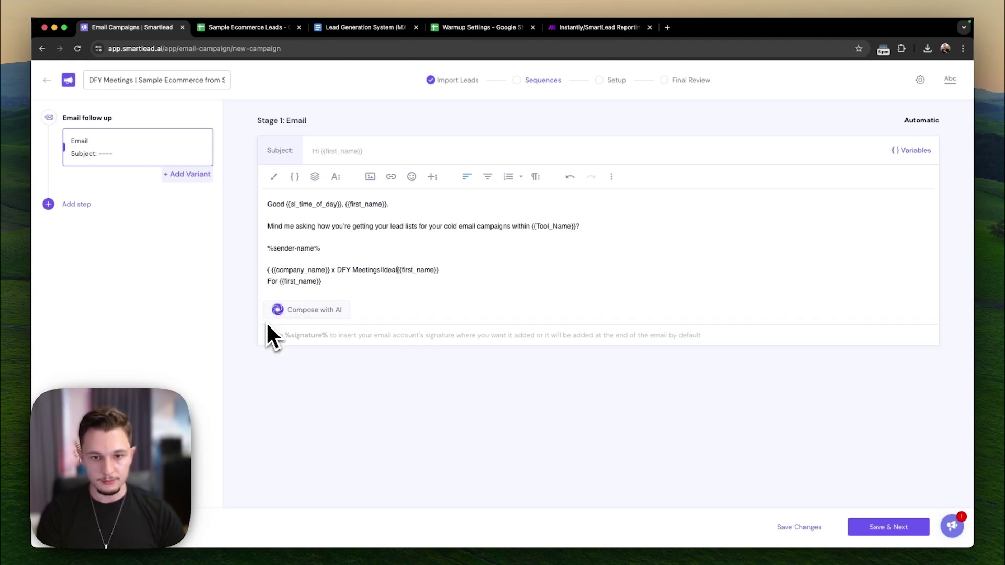
{"action": "left_click", "coordinate": [258, 288]}
{"action": "key", "text": "BackSpace"}
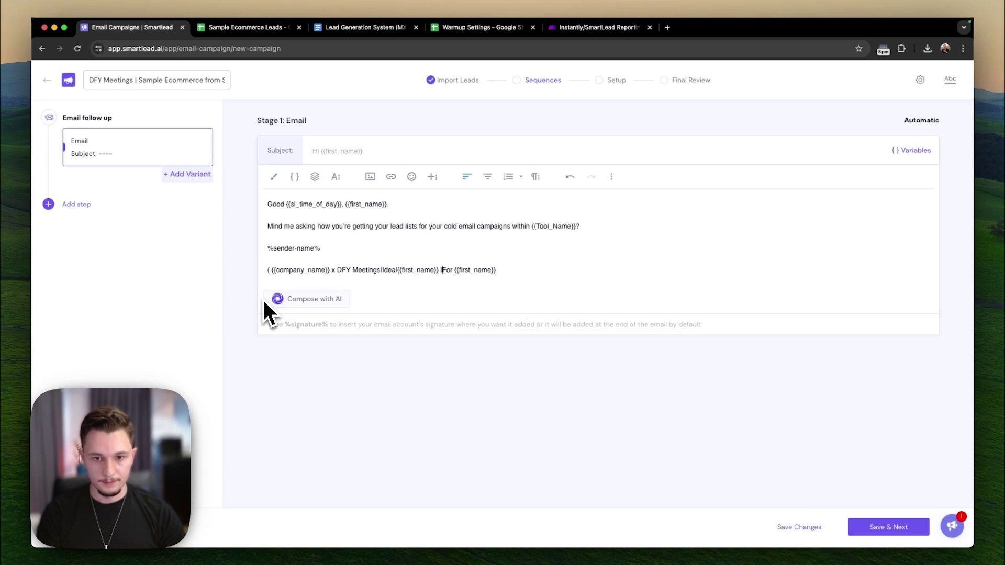
{"action": "type", "text": "|"}
- Move the spintax line out of the body into the Subject field
{"action": "left_click", "coordinate": [494, 276]}
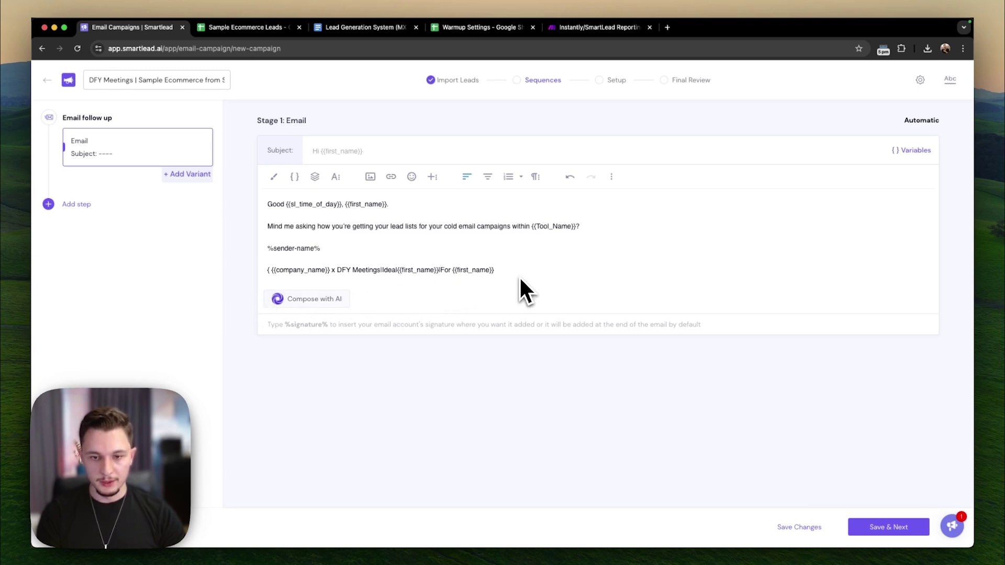
{"action": "left_click_drag", "start_coordinate": [519, 278], "coordinate": [200, 275]}
{"action": "left_click", "coordinate": [480, 299]}
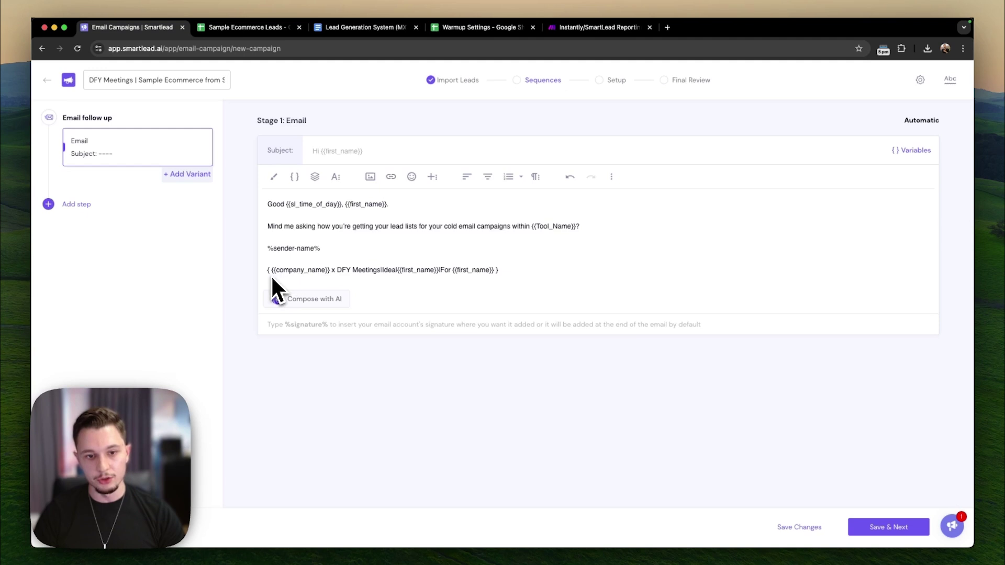
{"action": "left_click_drag", "start_coordinate": [514, 277], "coordinate": [254, 282]}
{"action": "key", "text": "super+c"}
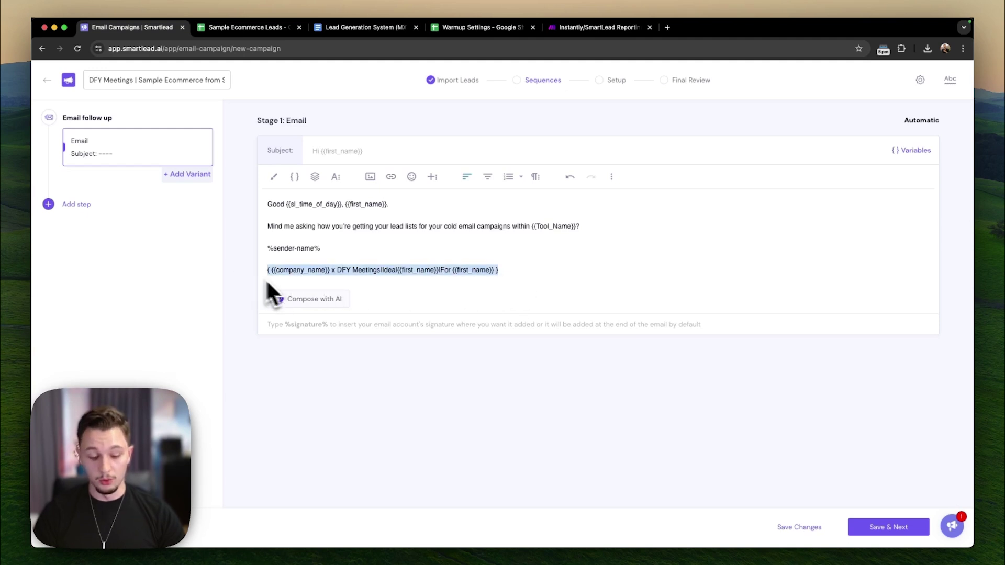
{"action": "key", "text": "BackSpace"}
{"action": "key", "text": "BackSpace"}
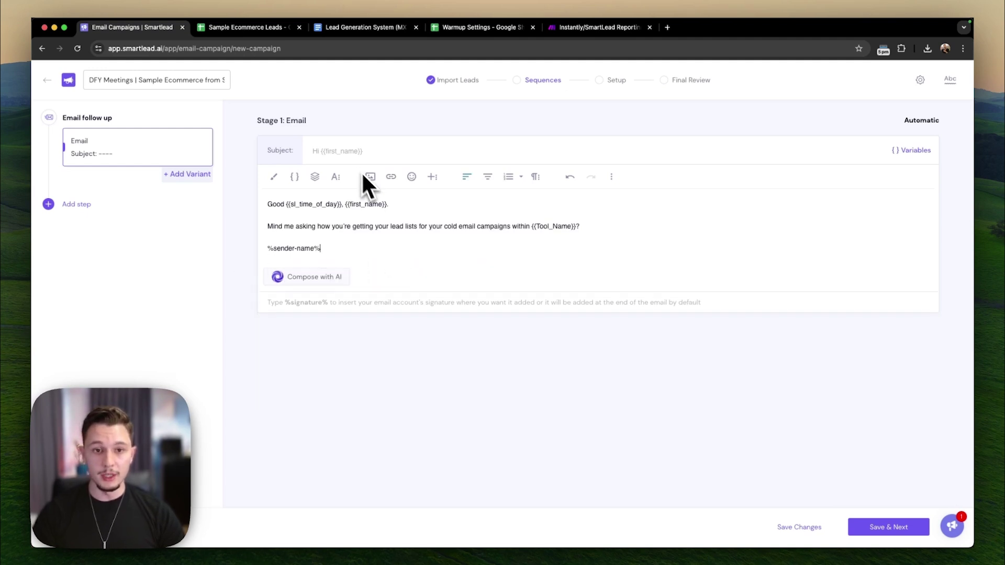
{"action": "key", "text": "super+v"}
{"action": "right_click", "coordinate": [353, 158]}
{"action": "left_click", "coordinate": [304, 236]}
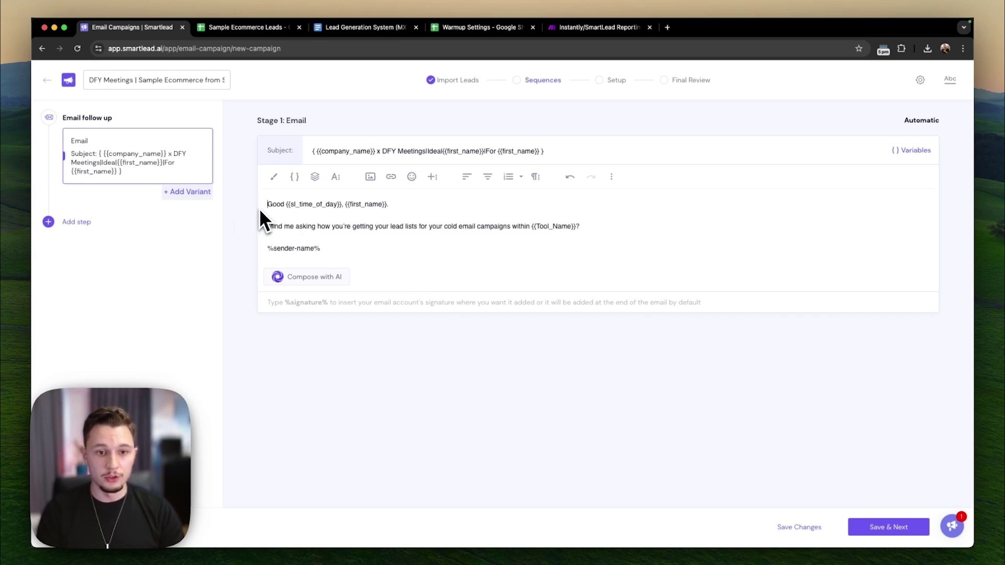
- Edit the greeting to {Good {{sl_time_of_day}}|Hey|Hi}, {{first_name}}
{"action": "type", "text": "{"}
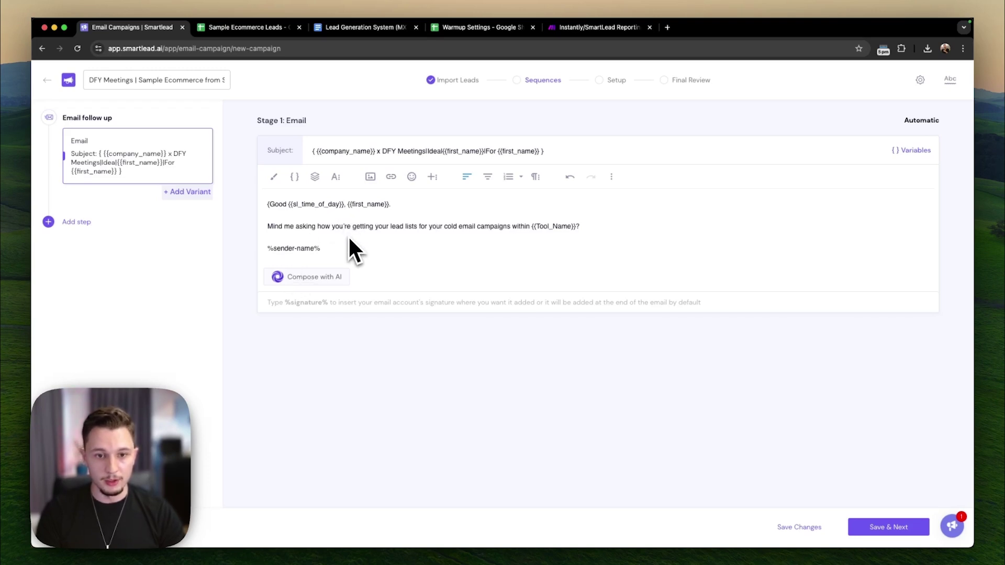
{"action": "type", "text": "|Hey}"}
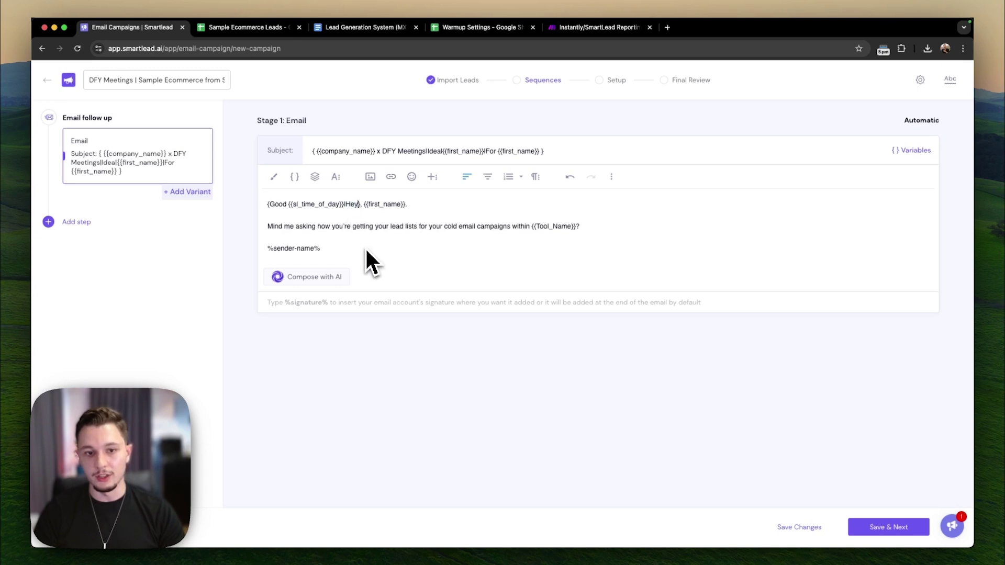
{"action": "type", "text": "|Hi"}
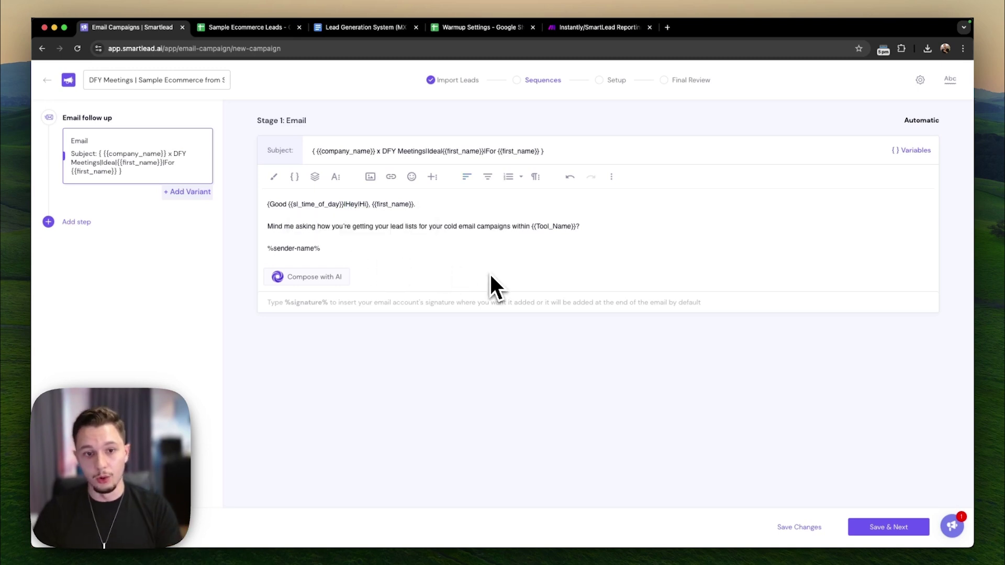
{"action": "left_click_drag", "start_coordinate": [341, 209], "coordinate": [289, 208]}
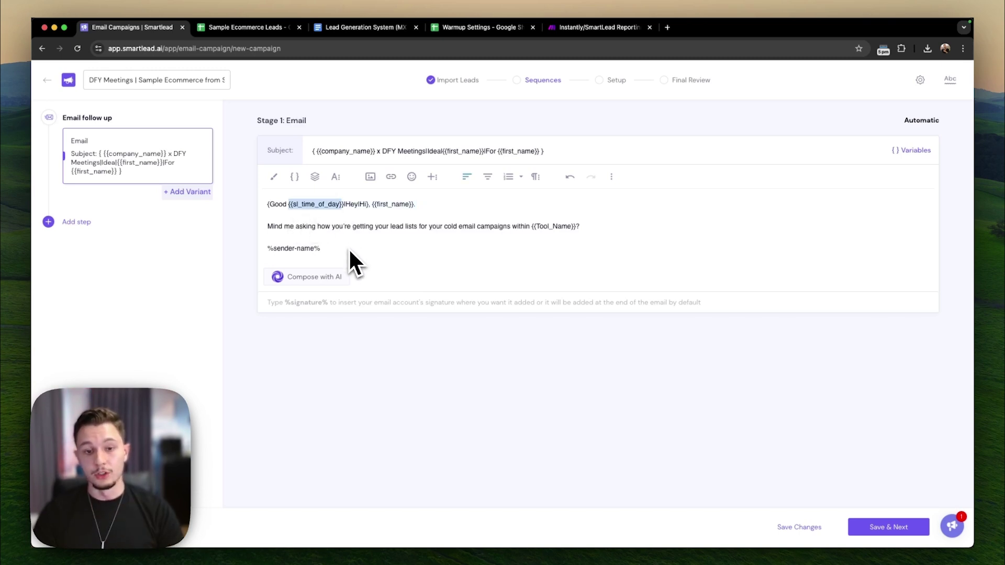
{"action": "left_click", "coordinate": [360, 262]}
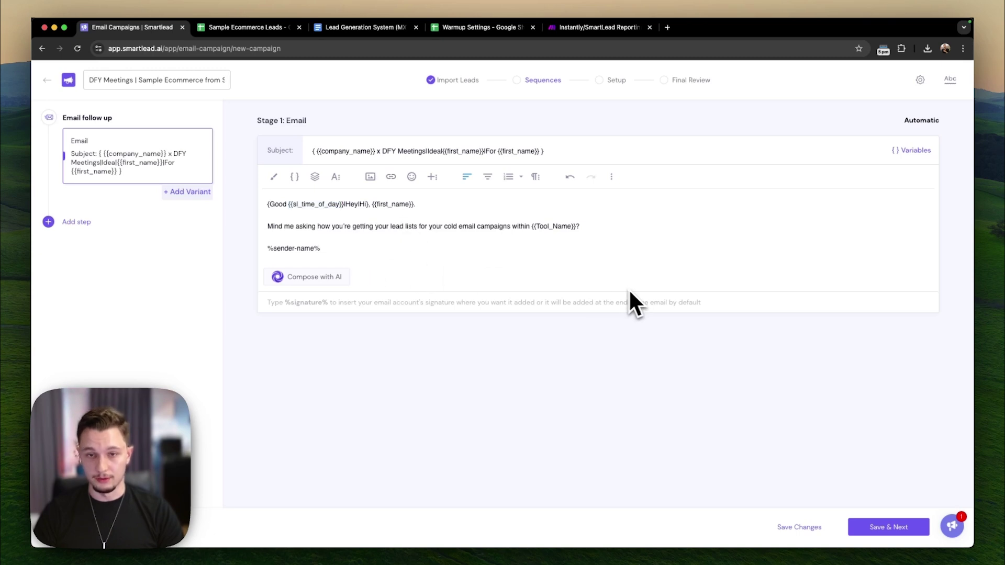
{"action": "key", "text": "super+a"}
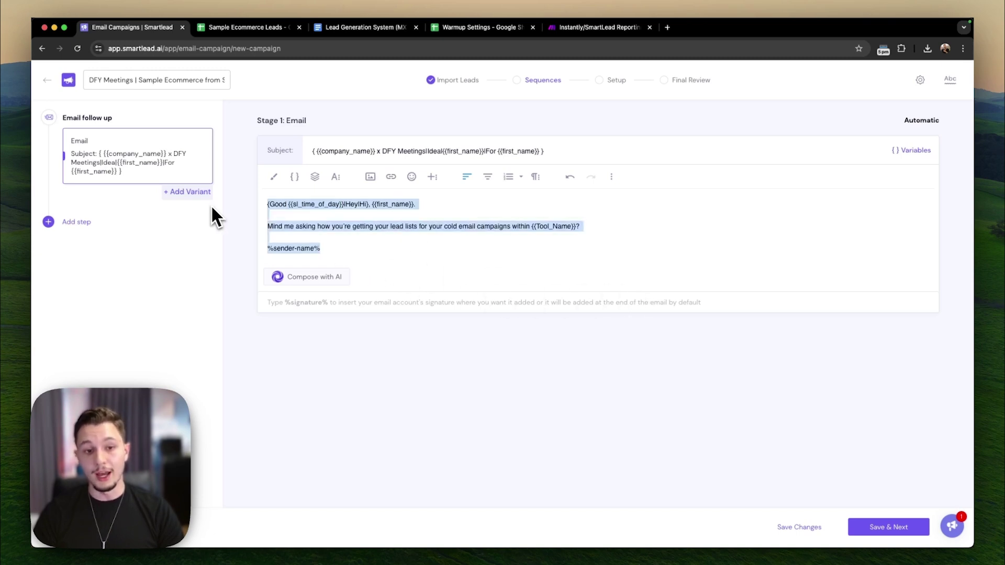
- Add a Variant B to the Stage 1 email and compare it with the original
{"action": "left_click", "coordinate": [391, 258]}
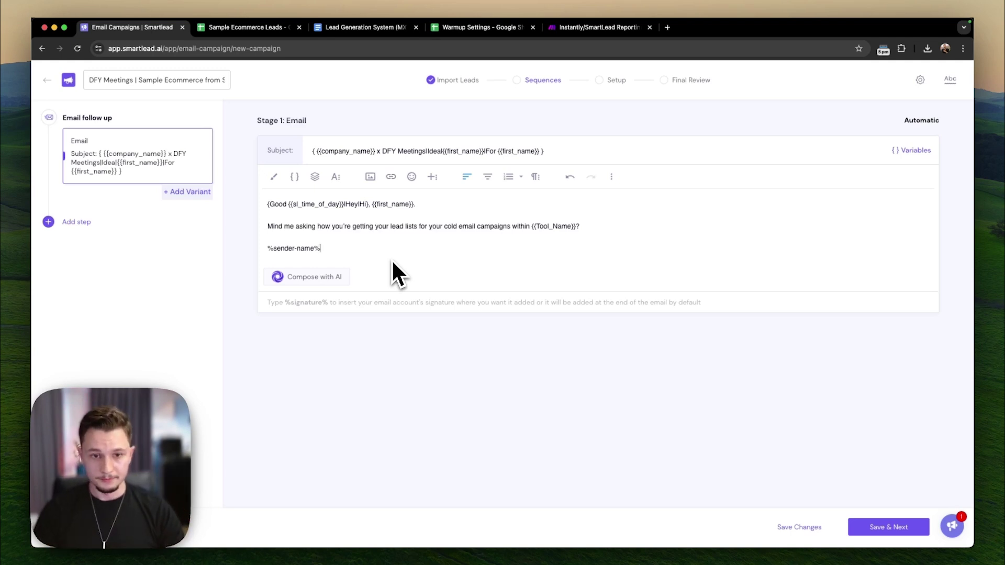
{"action": "left_click_drag", "start_coordinate": [338, 259], "coordinate": [446, 266]}
{"action": "left_click", "coordinate": [133, 343]}
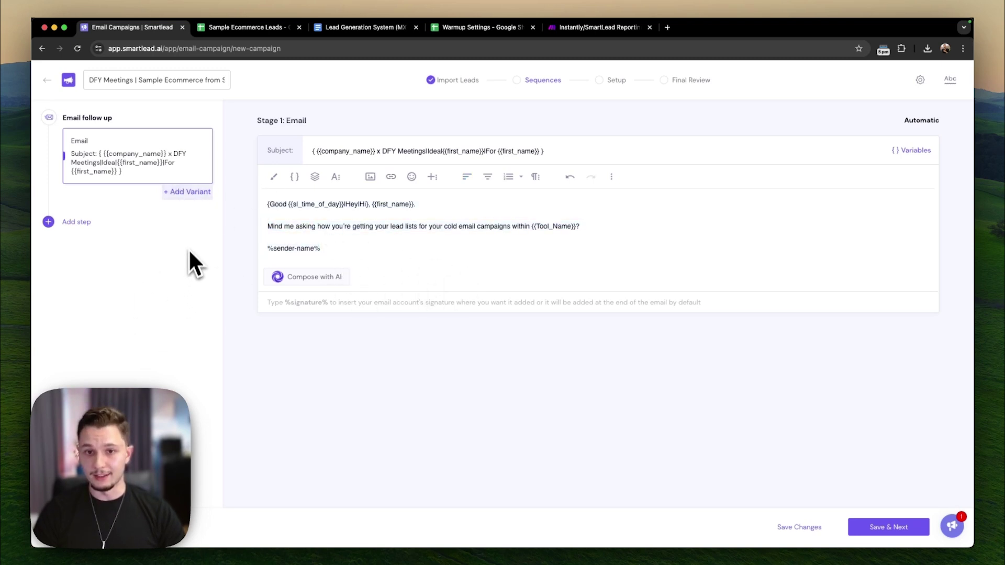
{"action": "left_click", "coordinate": [207, 193]}
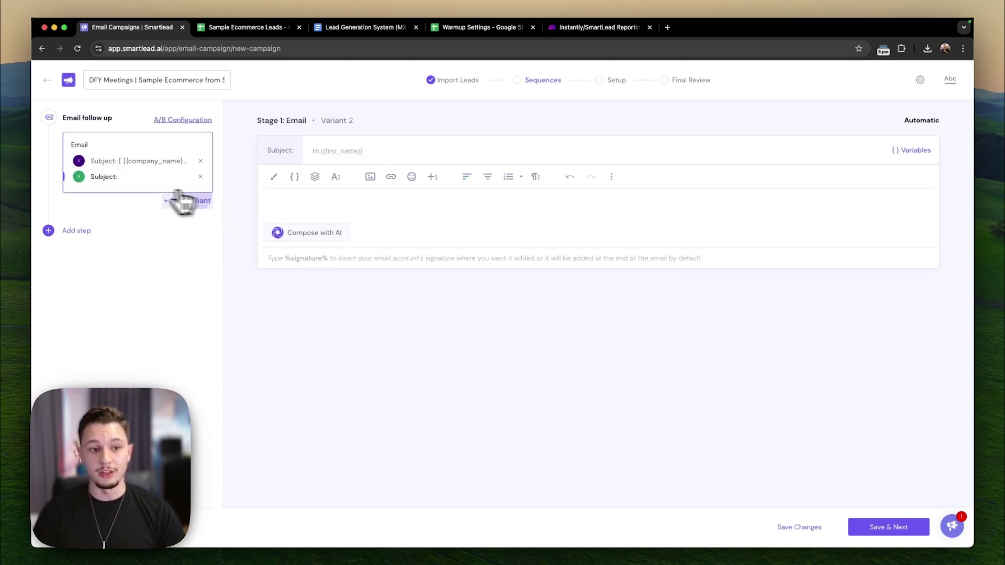
{"action": "left_click", "coordinate": [120, 167]}
{"action": "left_click", "coordinate": [119, 178]}
{"action": "left_click", "coordinate": [116, 164]}
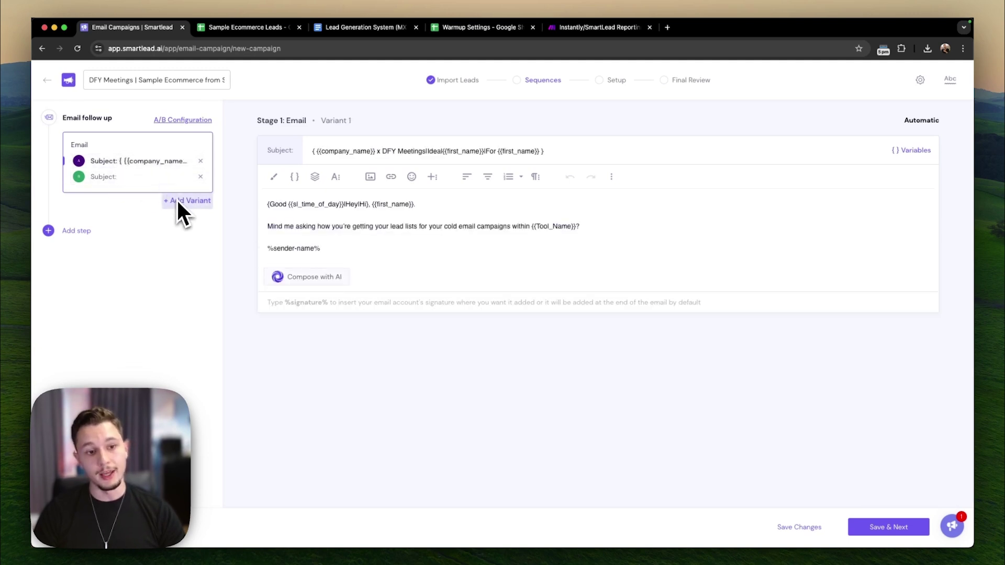
- Delete the empty Variant B and begin adding a new sequence step
{"action": "left_click", "coordinate": [136, 178]}
{"action": "left_click", "coordinate": [331, 154]}
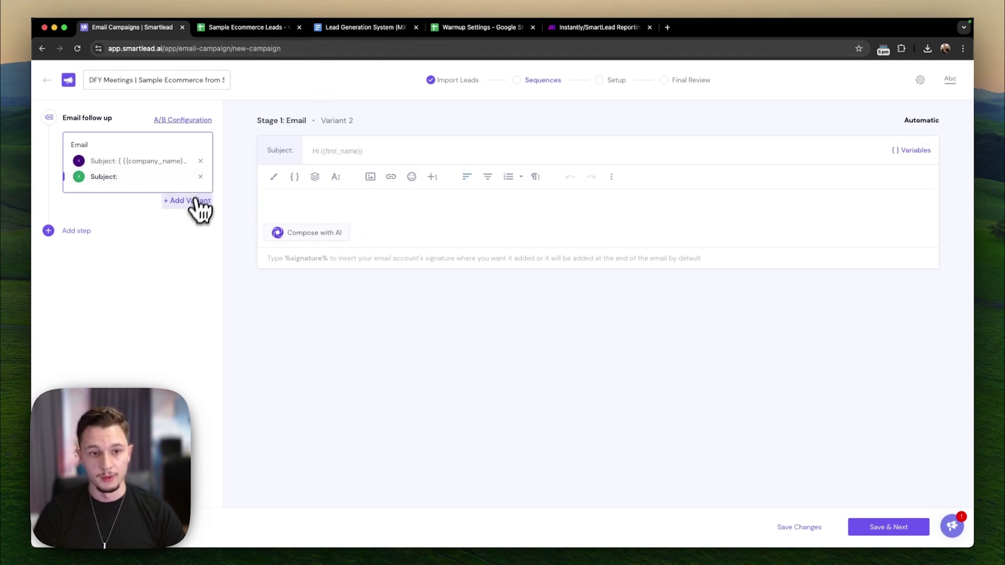
{"action": "left_click", "coordinate": [200, 176]}
{"action": "left_click", "coordinate": [76, 222]}
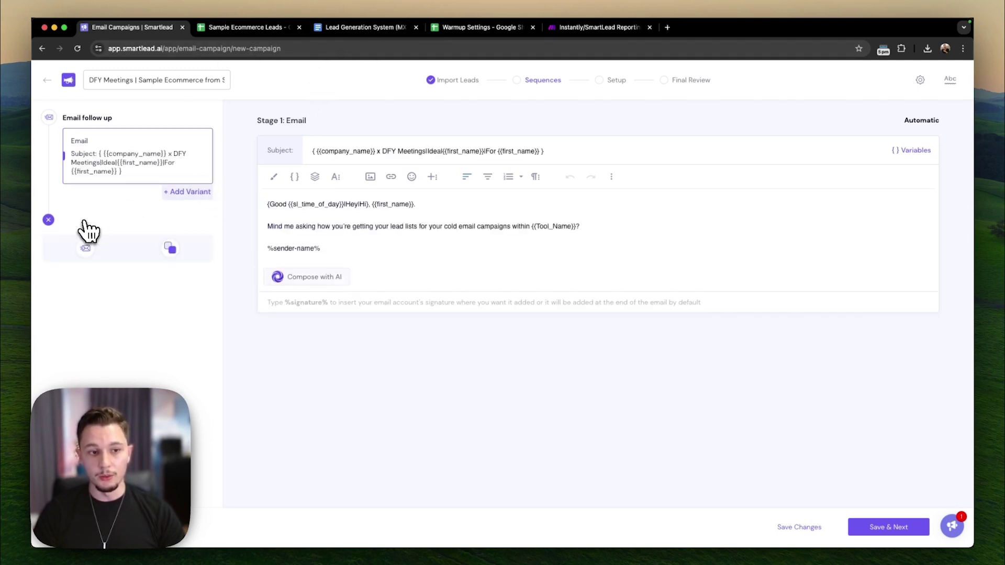
- Add an email follow-up as Stage 2 with a 1-day wait, leaving its body empty
{"action": "left_click", "coordinate": [85, 249]}
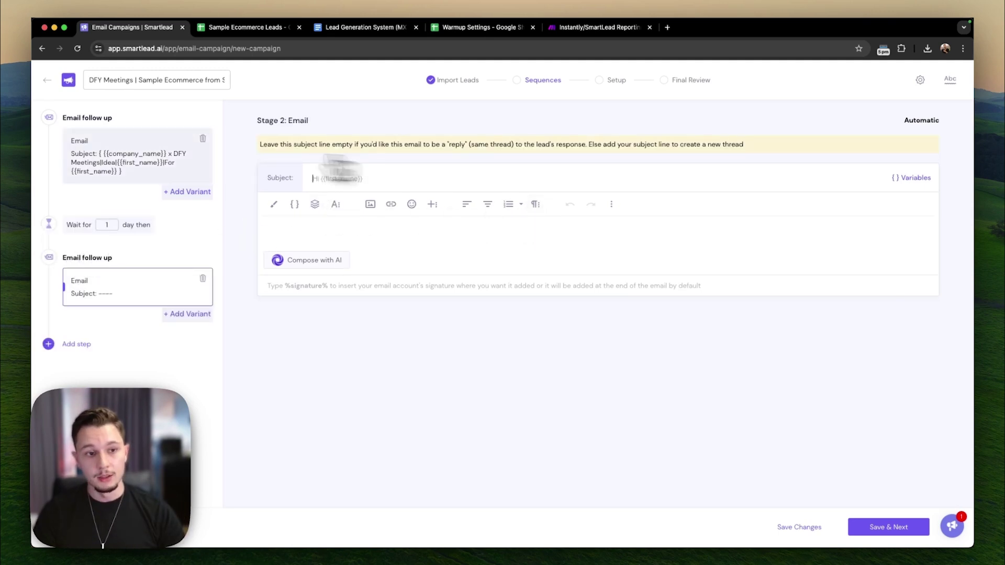
{"action": "left_click", "coordinate": [114, 163]}
{"action": "left_click", "coordinate": [126, 285]}
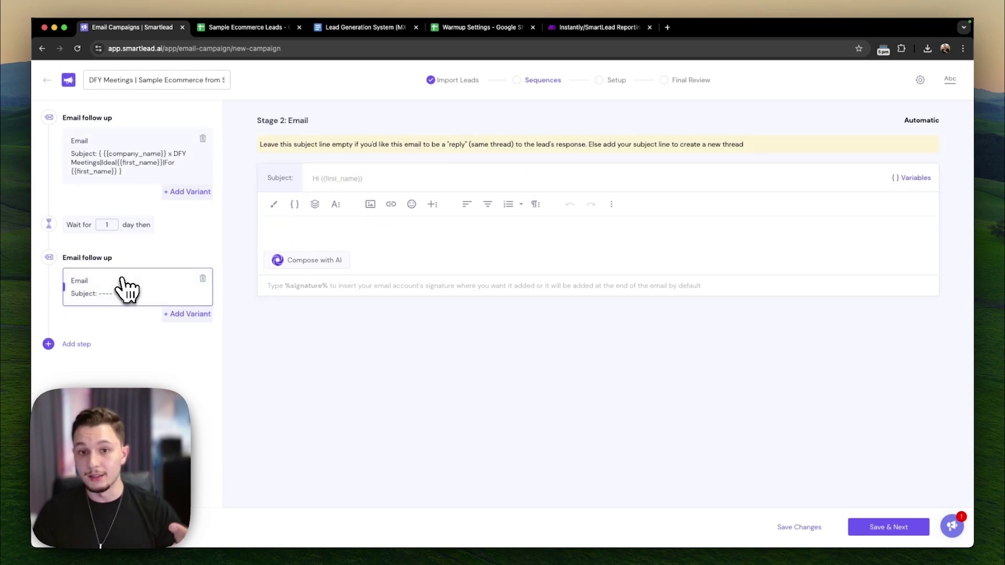
{"action": "left_click", "coordinate": [325, 237]}
{"action": "type", "text": "dsfgljsdfkg"}
{"action": "key", "text": "ctrl+a"}
{"action": "key", "text": "BackSpace"}
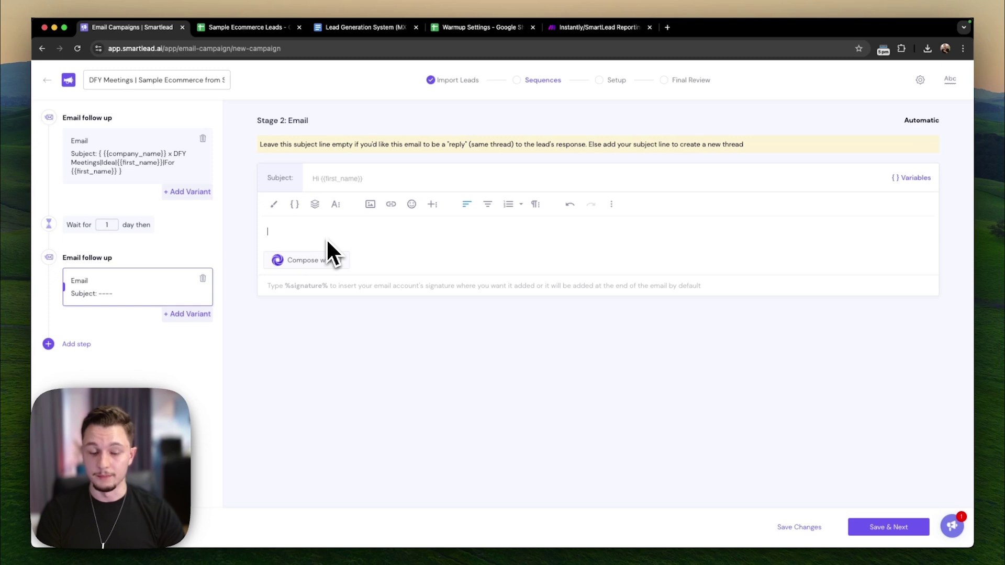
- Try Compose with AI and Email Templates for the follow-up, closing both unused
{"action": "left_click", "coordinate": [306, 263]}
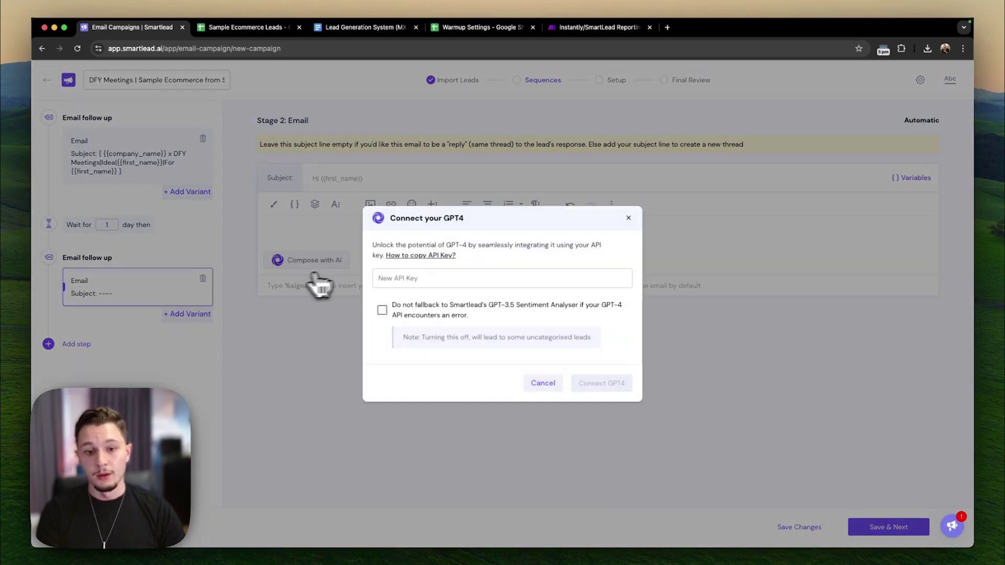
{"action": "left_click", "coordinate": [628, 218]}
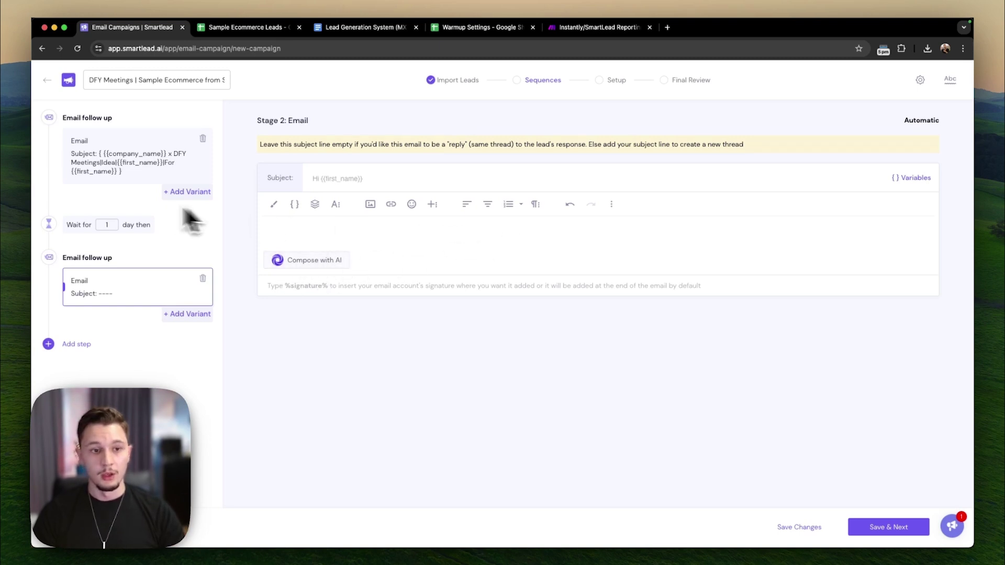
{"action": "left_click", "coordinate": [125, 179]}
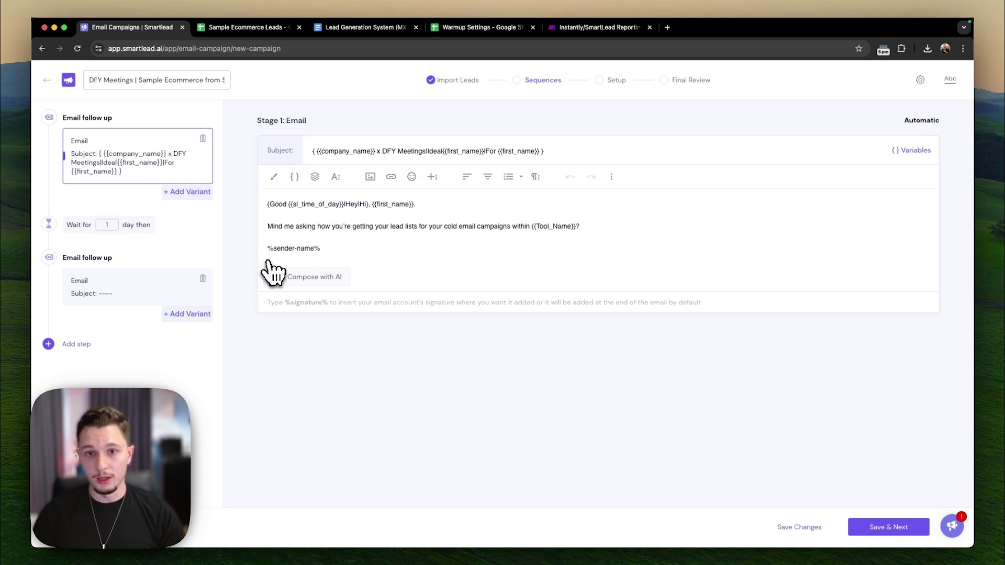
{"action": "left_click", "coordinate": [141, 287]}
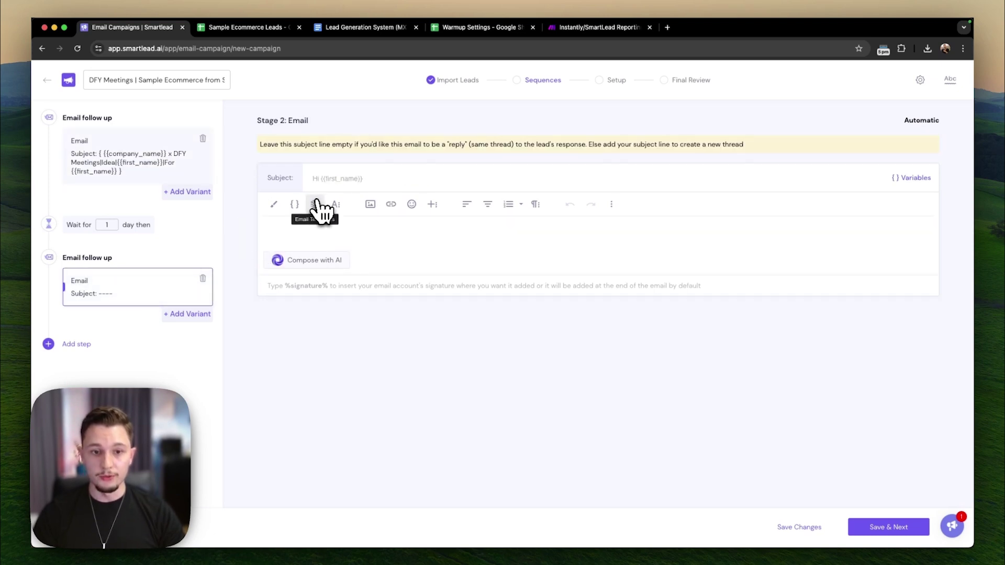
{"action": "left_click", "coordinate": [313, 204]}
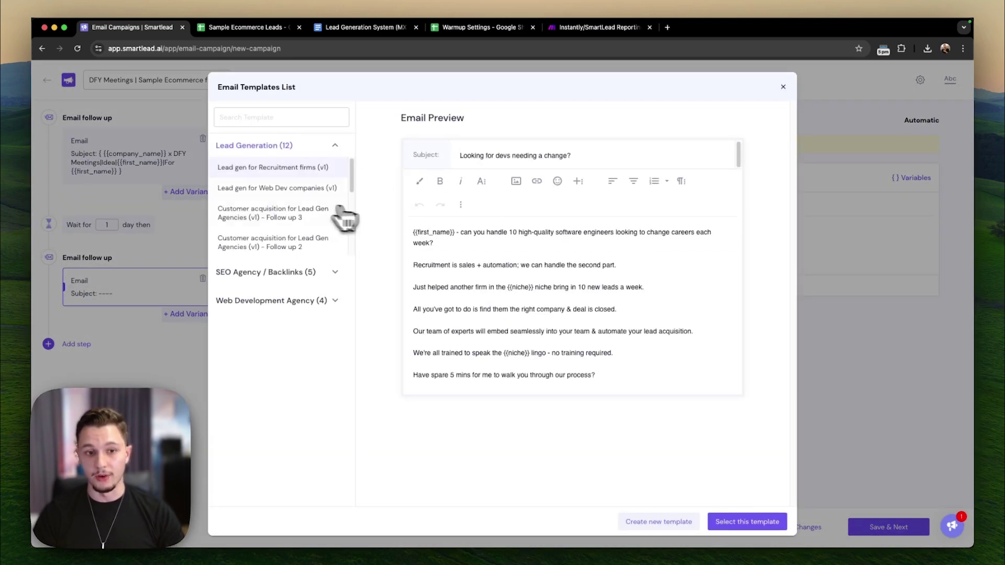
{"action": "left_click", "coordinate": [783, 87]}
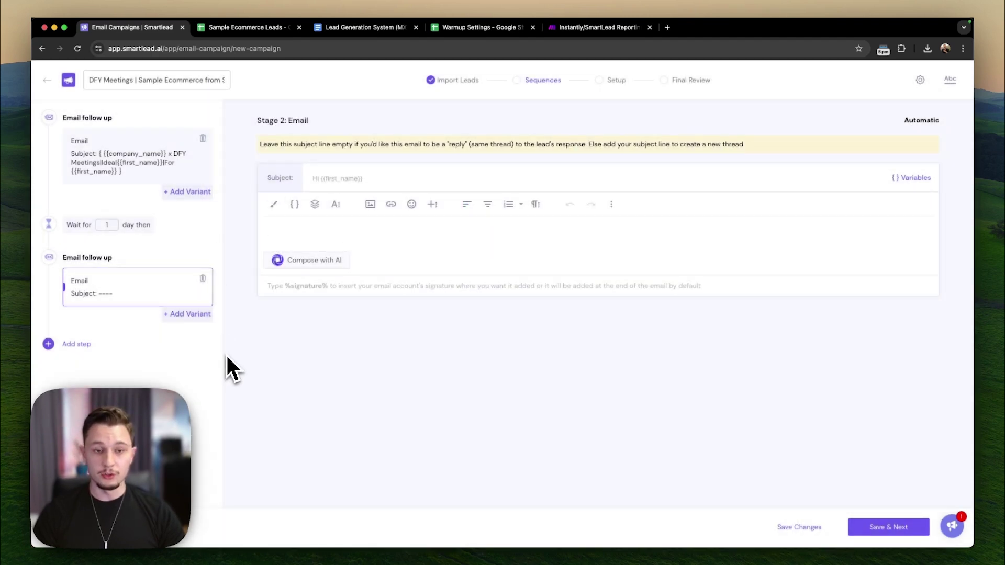
{"action": "left_click", "coordinate": [198, 177]}
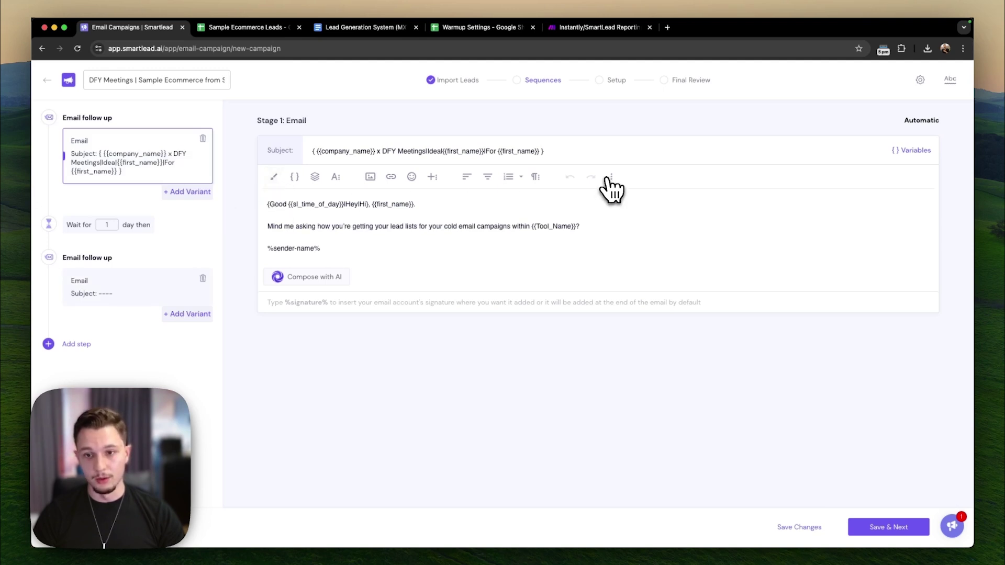
{"action": "left_click", "coordinate": [610, 179]}
- Check the first email's HTML source, return to the formatted view, and save the sequence
{"action": "left_click", "coordinate": [612, 200]}
{"action": "left_click_drag", "start_coordinate": [377, 280], "coordinate": [366, 277]}
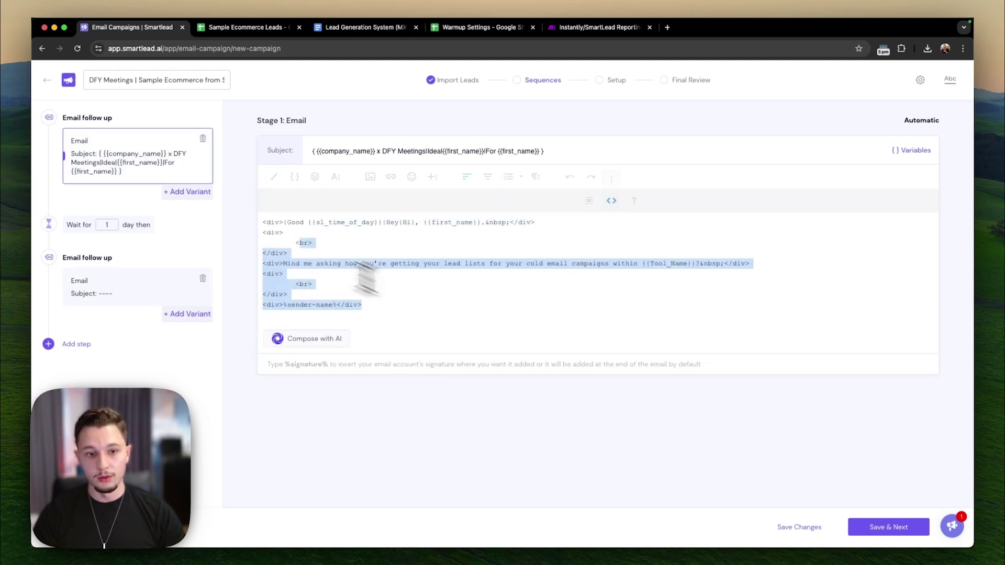
{"action": "left_click", "coordinate": [611, 201]}
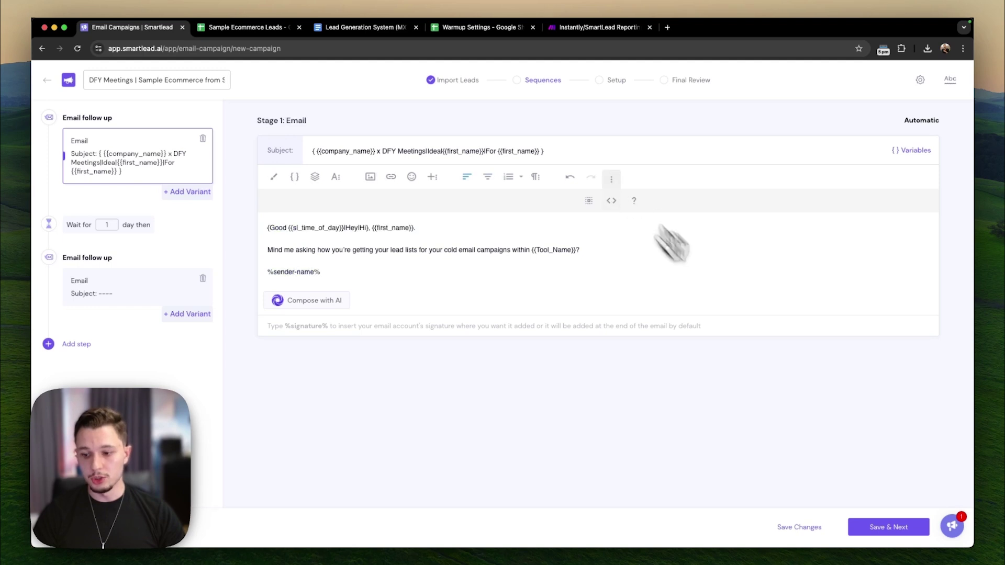
{"action": "left_click", "coordinate": [785, 526]}
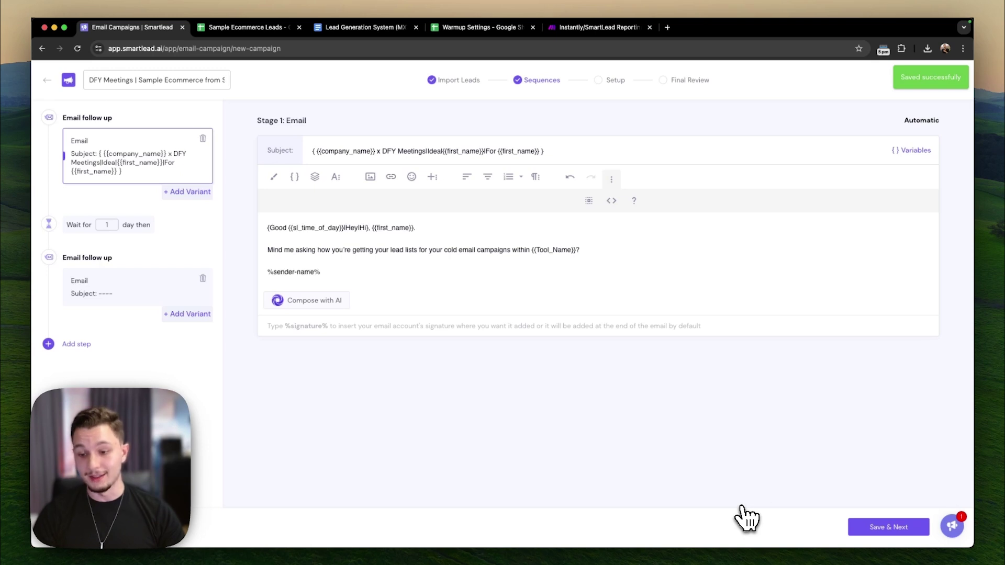
{"action": "left_click", "coordinate": [450, 278]}
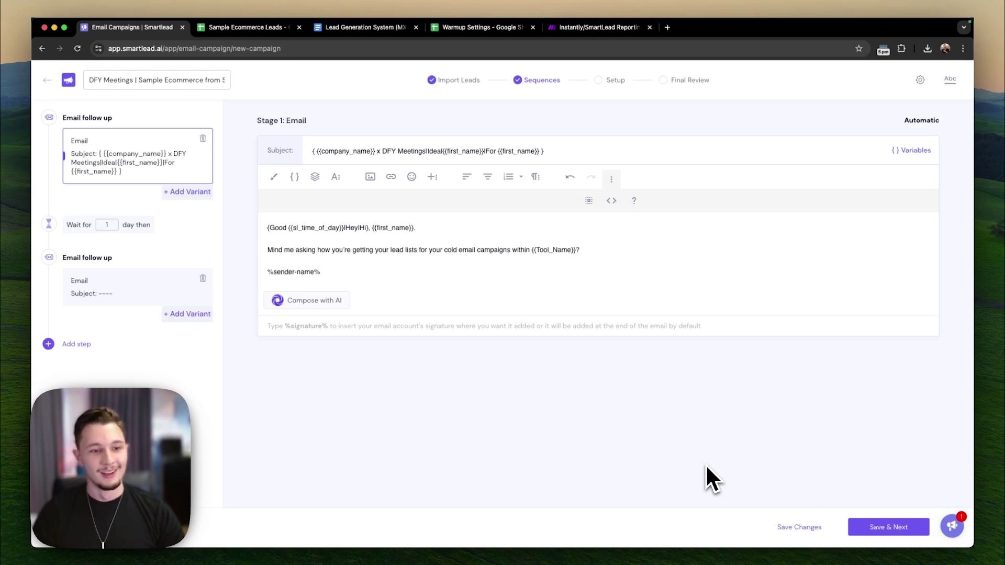
{"action": "left_click", "coordinate": [799, 527]}
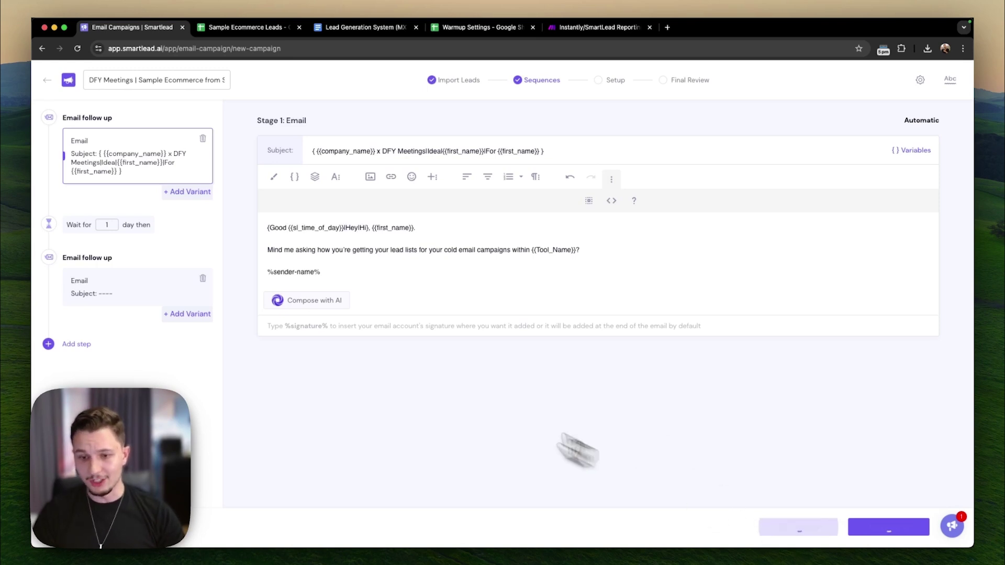
- Add and then remove a second variant on the first email, and save the sequence
{"action": "left_click_drag", "start_coordinate": [369, 261], "coordinate": [242, 198]}
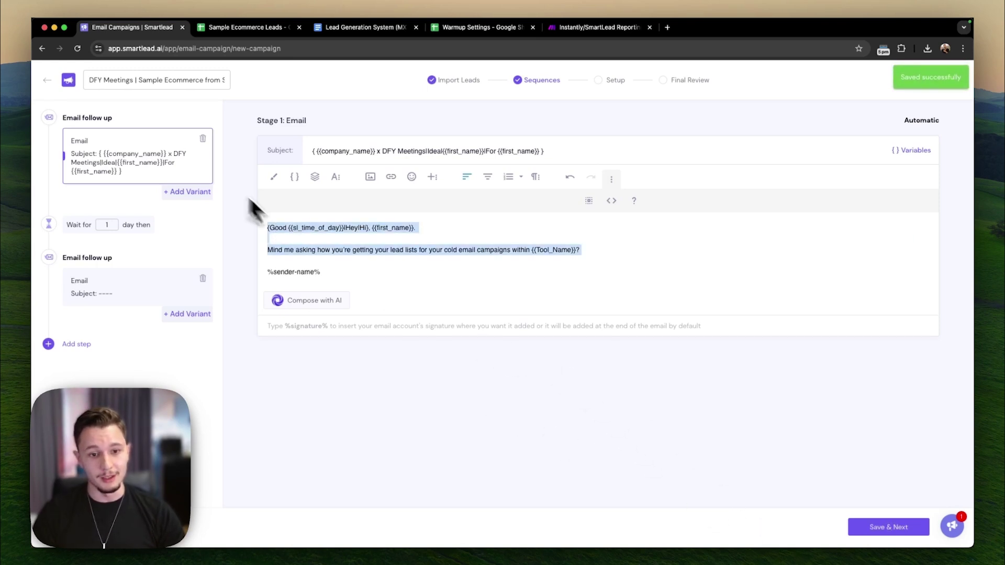
{"action": "left_click", "coordinate": [366, 260]}
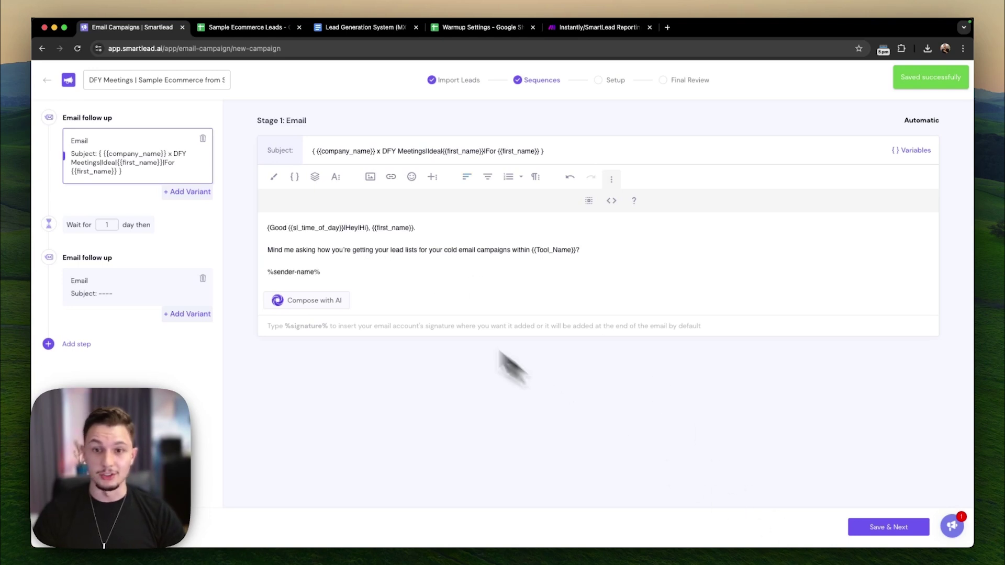
{"action": "left_click", "coordinate": [188, 192]}
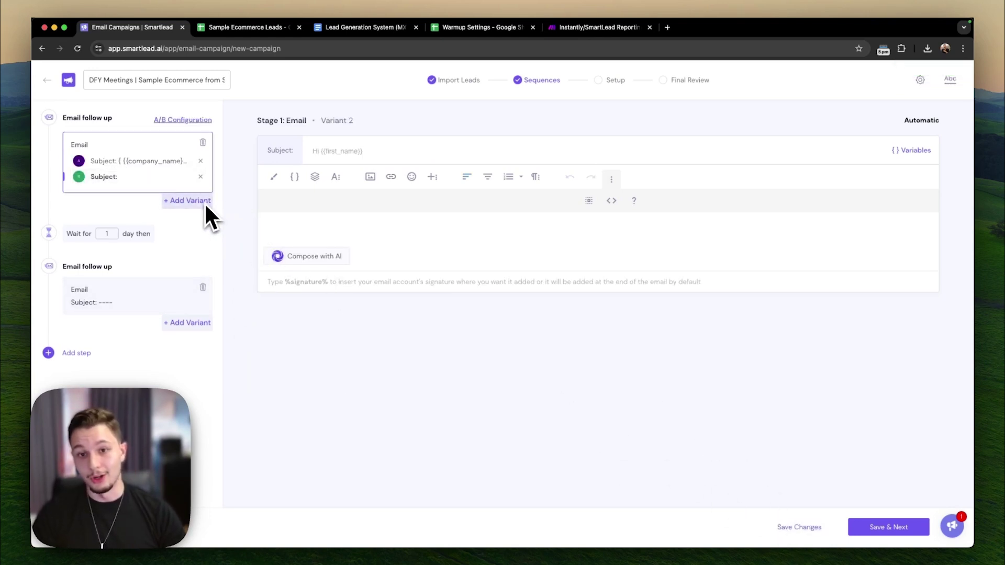
{"action": "left_click", "coordinate": [201, 177]}
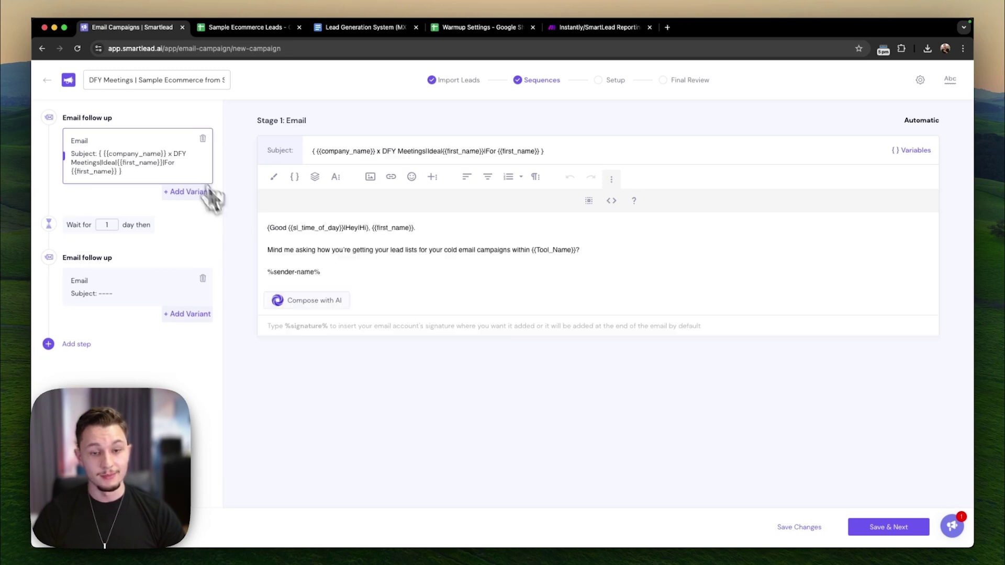
{"action": "left_click", "coordinate": [793, 529]}
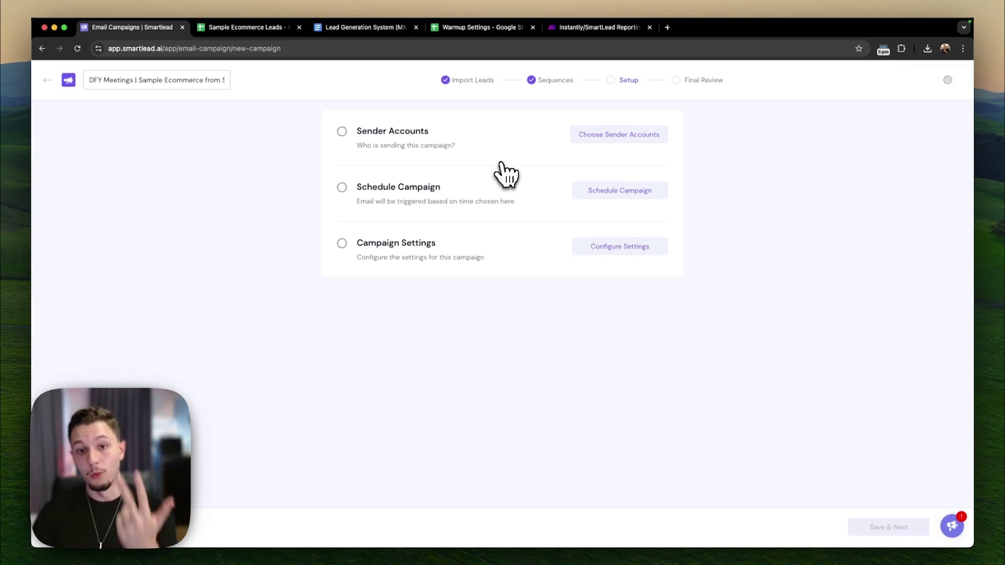
- Set the campaign schedule's time zone to Etc/GMT+5 (UTC-05:00)
{"action": "left_click", "coordinate": [623, 192]}
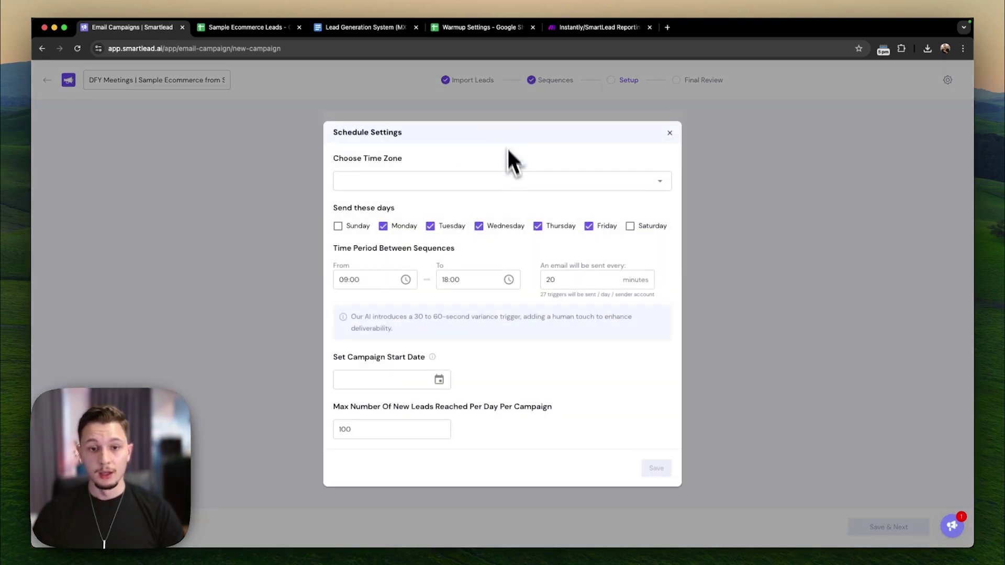
{"action": "left_click", "coordinate": [511, 179]}
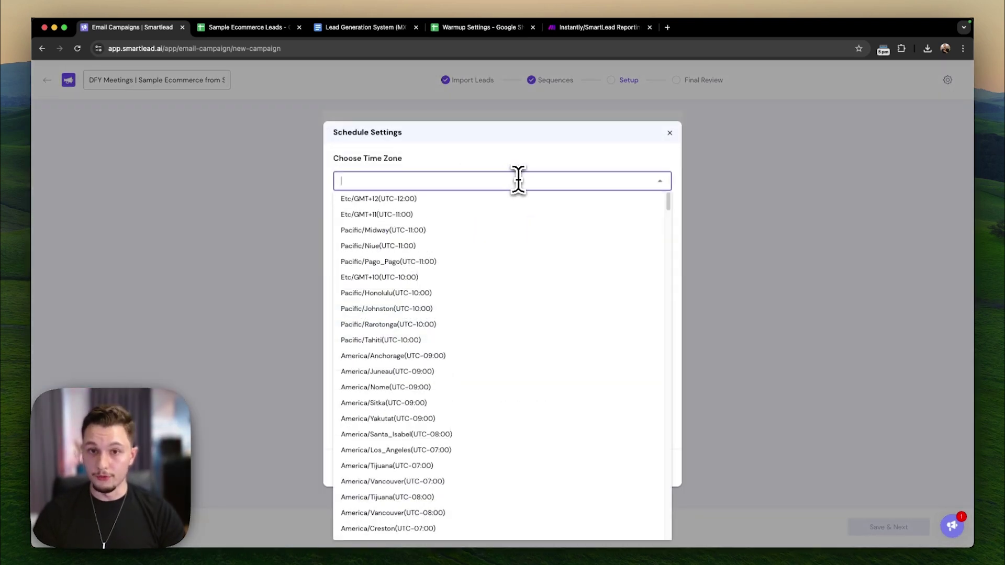
{"action": "type", "text": "etc"}
{"action": "key", "text": "BackSpace"}
{"action": "key", "text": "BackSpace"}
{"action": "key", "text": "BackSpace"}
{"action": "right_click", "coordinate": [443, 162]}
{"action": "left_click", "coordinate": [394, 180]}
{"action": "type", "text": "e"}
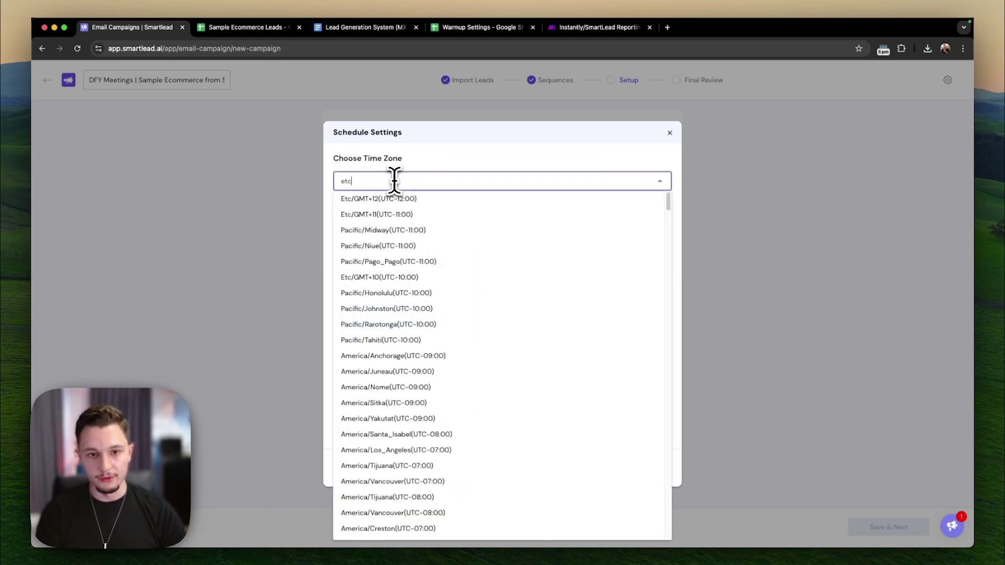
{"action": "type", "text": "tc"}
{"action": "left_click", "coordinate": [403, 282]}
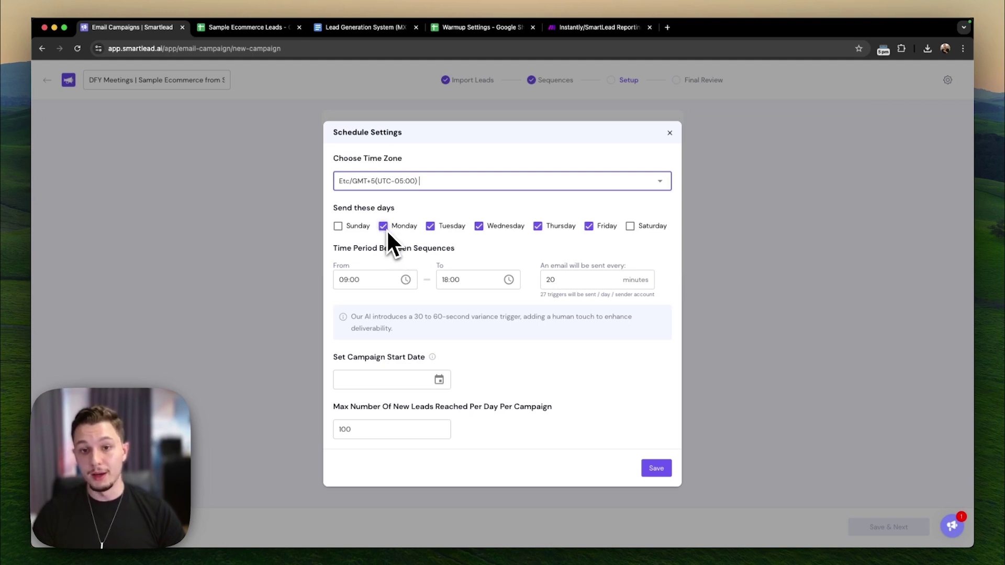
- Set the sending window end to 17:00 and edit the minutes between emails
{"action": "left_click", "coordinate": [460, 280]}
{"action": "key", "text": "Left"}
{"action": "key", "text": "Left"}
{"action": "key", "text": "Left"}
{"action": "key", "text": "Left"}
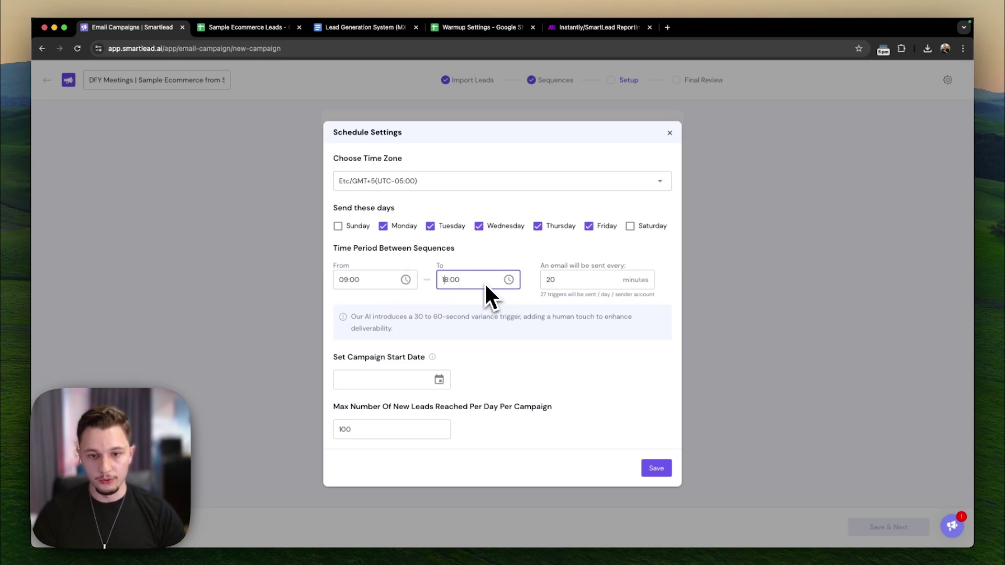
{"action": "key", "text": "Delete"}
{"action": "type", "text": "7"}
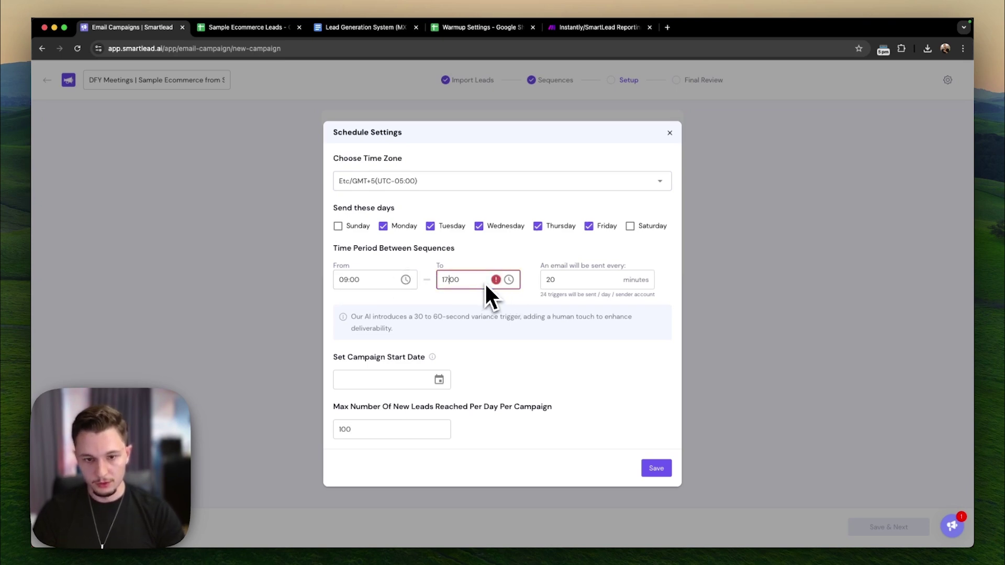
{"action": "left_click", "coordinate": [542, 307]}
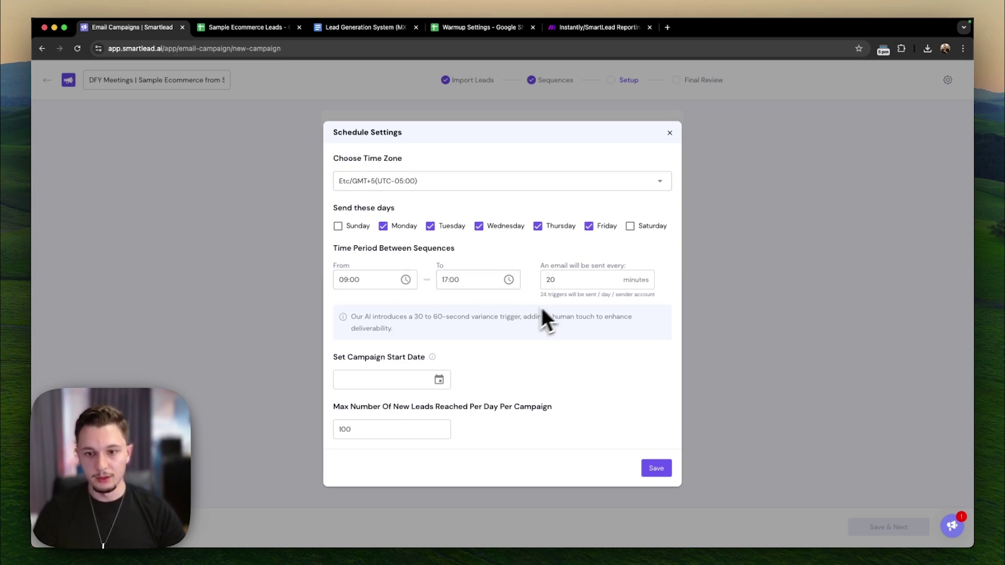
{"action": "left_click", "coordinate": [550, 280]}
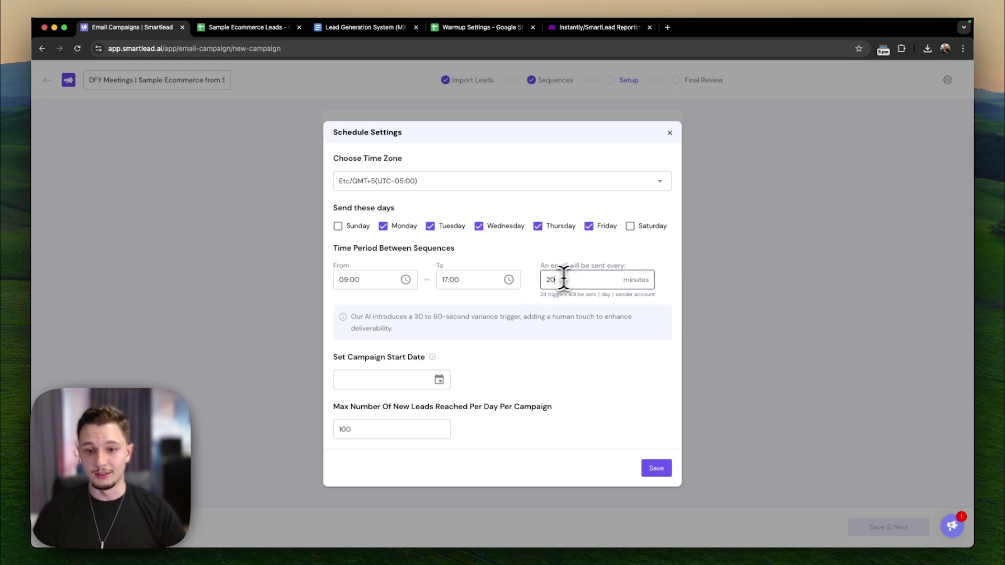
{"action": "key", "text": "BackSpace"}
{"action": "key", "text": "BackSpace"}
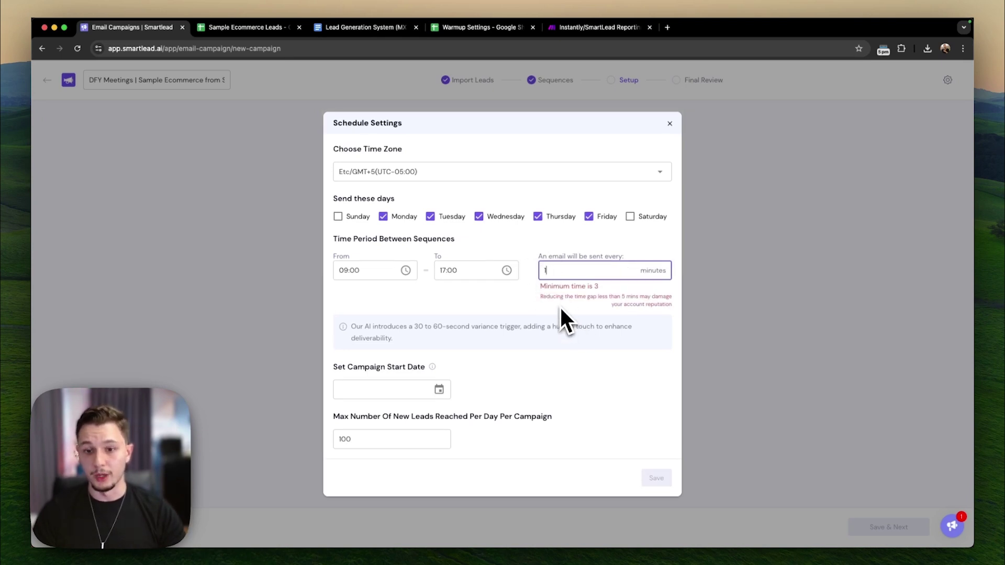
{"action": "key", "text": "BackSpace"}
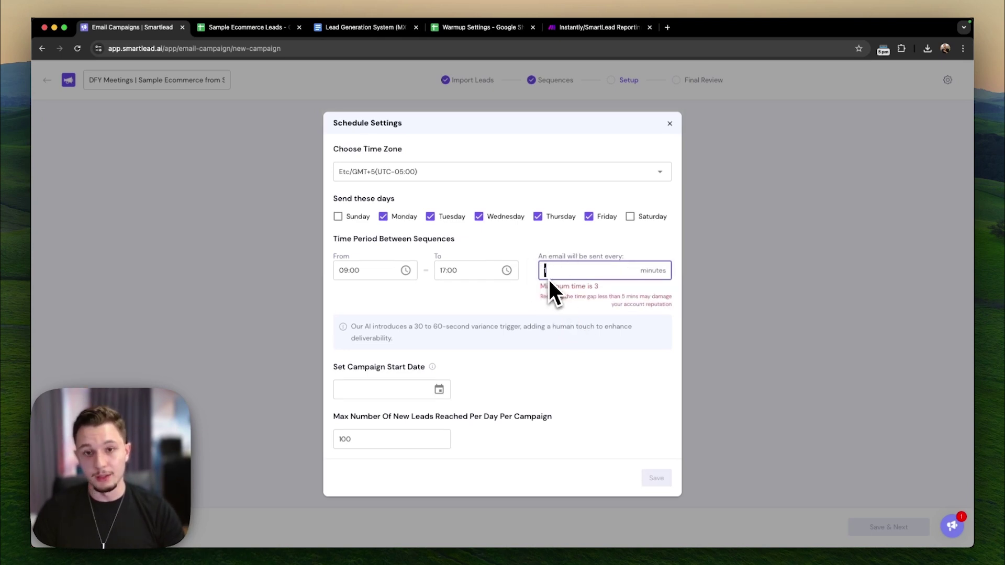
{"action": "type", "text": "15"}
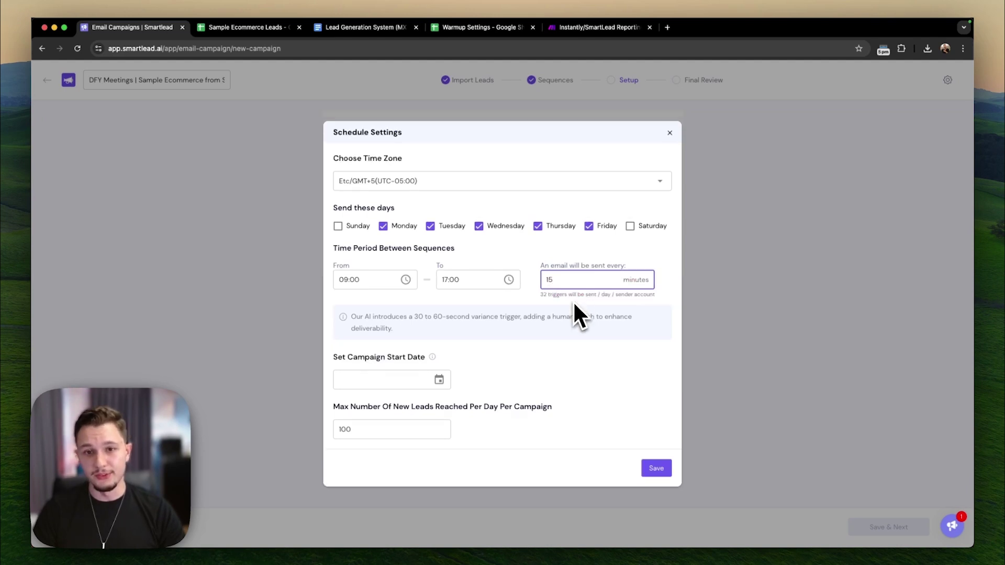
{"action": "left_click", "coordinate": [552, 319]}
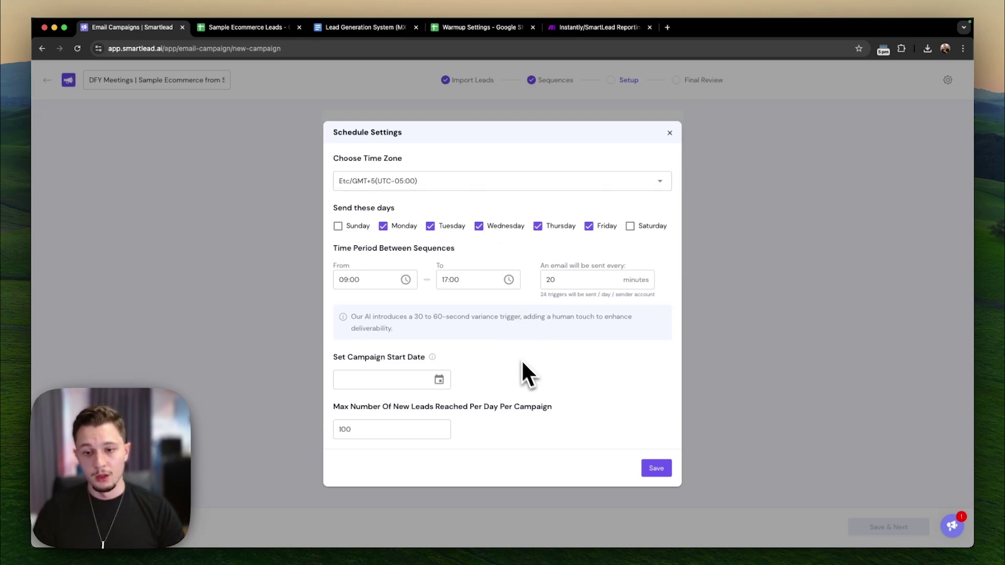
- Set the start date to Sep 2, 2024, daily new leads to 10000, and save the schedule
{"action": "left_click", "coordinate": [430, 379]}
{"action": "left_click", "coordinate": [403, 364]}
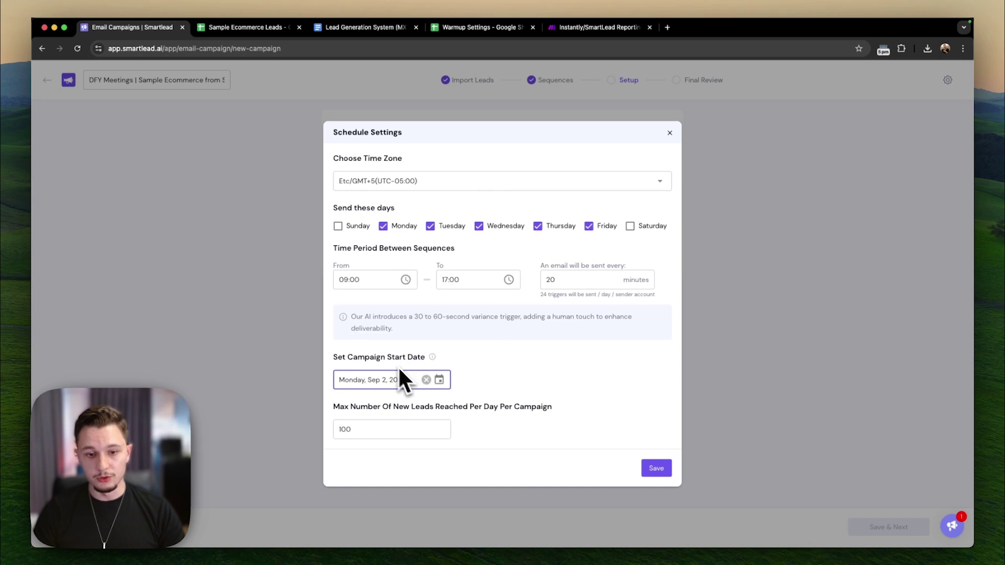
{"action": "left_click", "coordinate": [356, 425]}
{"action": "type", "text": "00"}
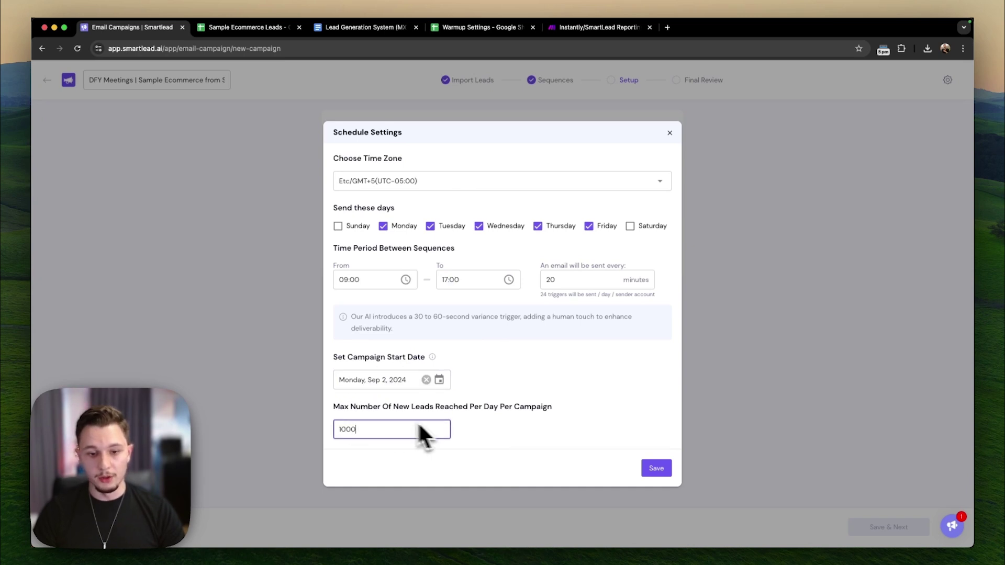
{"action": "left_click_drag", "start_coordinate": [363, 425], "coordinate": [330, 439]}
{"action": "left_click", "coordinate": [359, 426]}
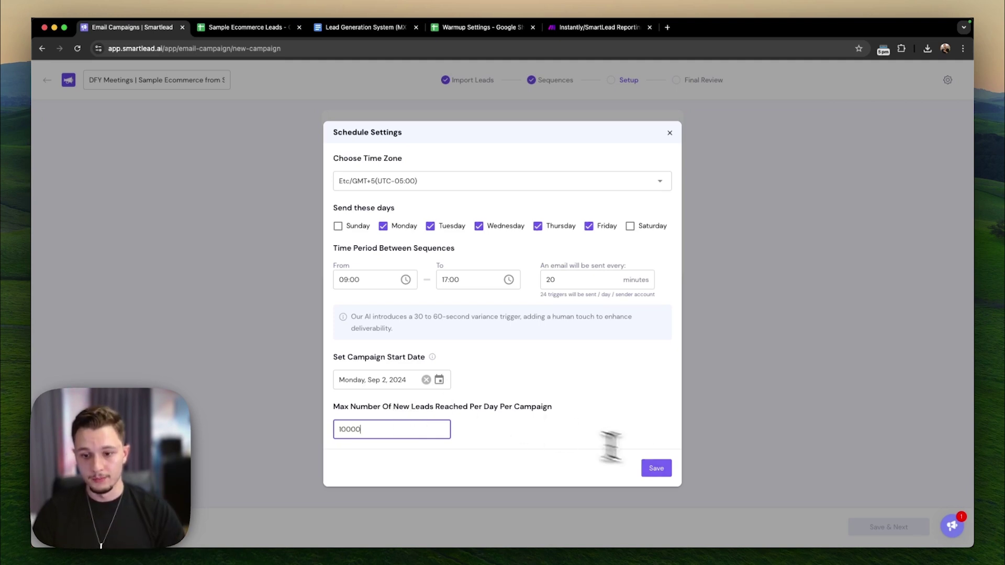
{"action": "left_click", "coordinate": [657, 472]}
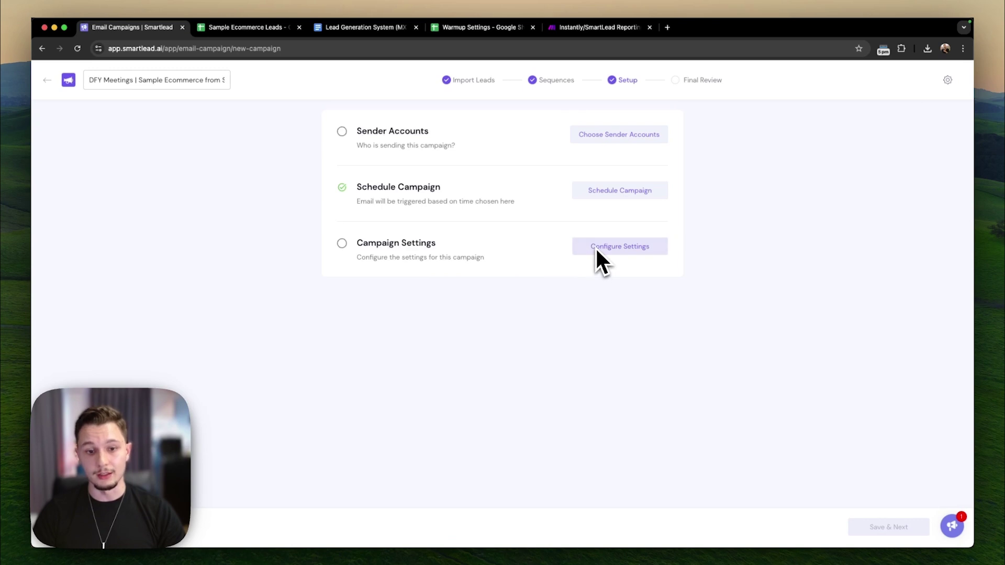
- In general settings, disable open and link-click tracking and send emails as plain text
{"action": "left_click", "coordinate": [628, 249]}
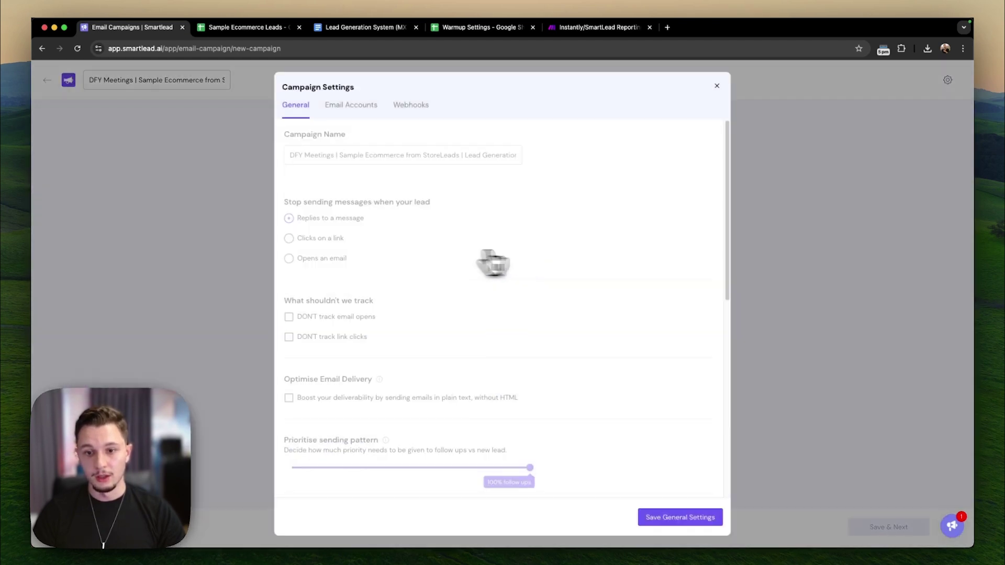
{"action": "scroll", "coordinate": [494, 254], "scroll_direction": "down", "scroll_amount": 3}
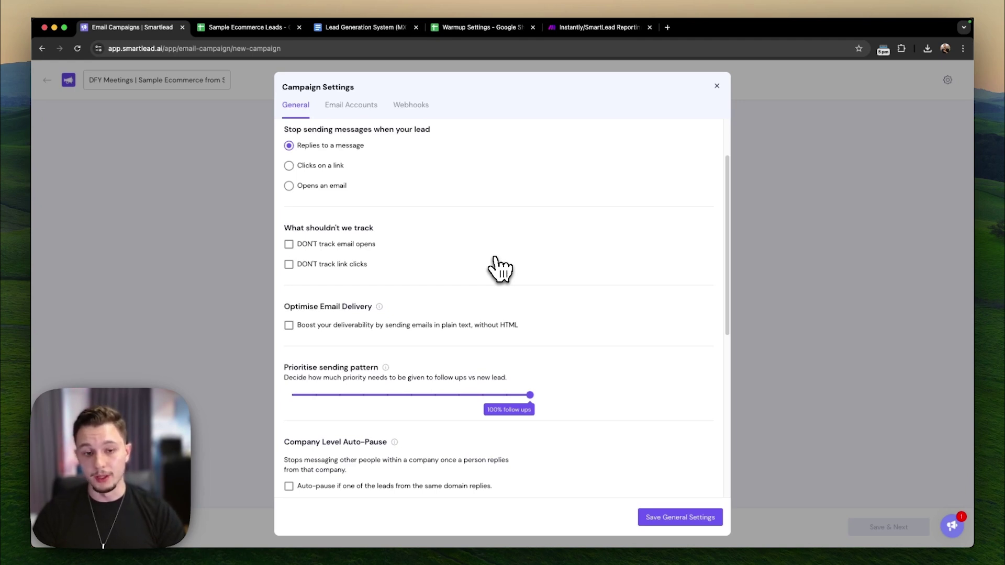
{"action": "left_click", "coordinate": [303, 245]}
{"action": "left_click", "coordinate": [321, 265]}
{"action": "left_click", "coordinate": [453, 326]}
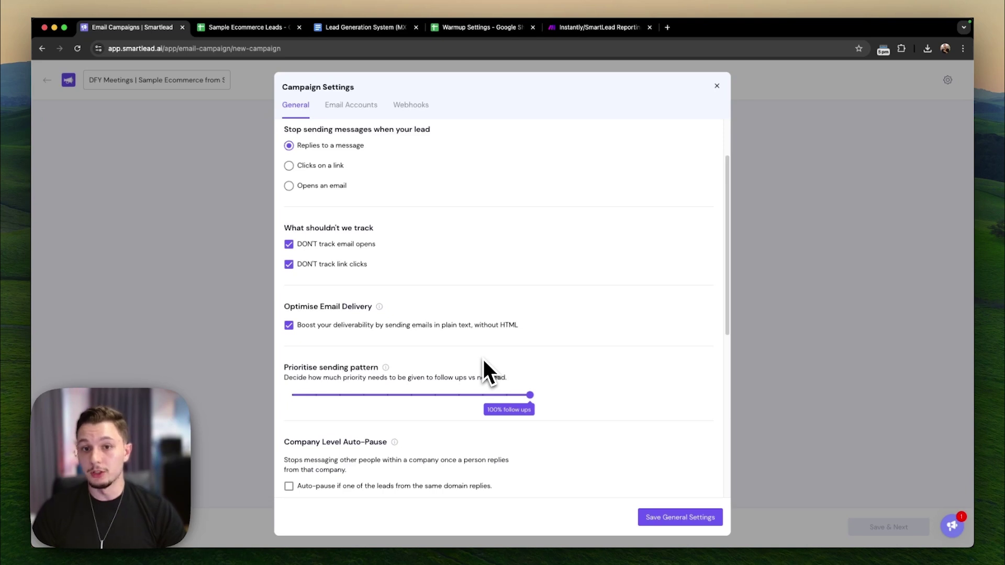
{"action": "left_click_drag", "start_coordinate": [526, 335], "coordinate": [294, 245]}
{"action": "left_click", "coordinate": [526, 351]}
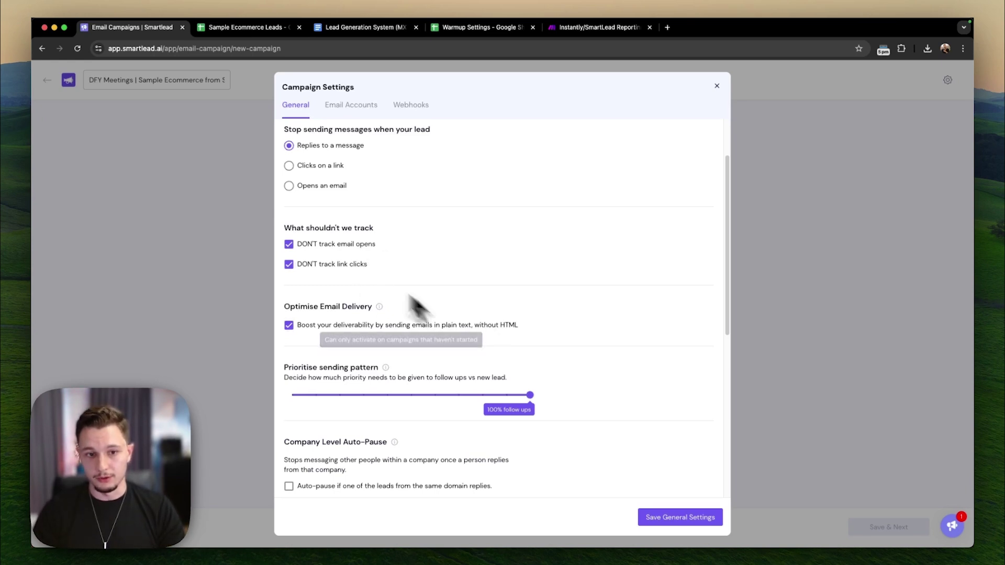
- Move the Prioritise sending pattern slider to 50% and tick Auto-analyse leads mailbox email service providers
{"action": "scroll", "coordinate": [413, 283], "scroll_direction": "down", "scroll_amount": 2}
{"action": "left_click", "coordinate": [411, 355]}
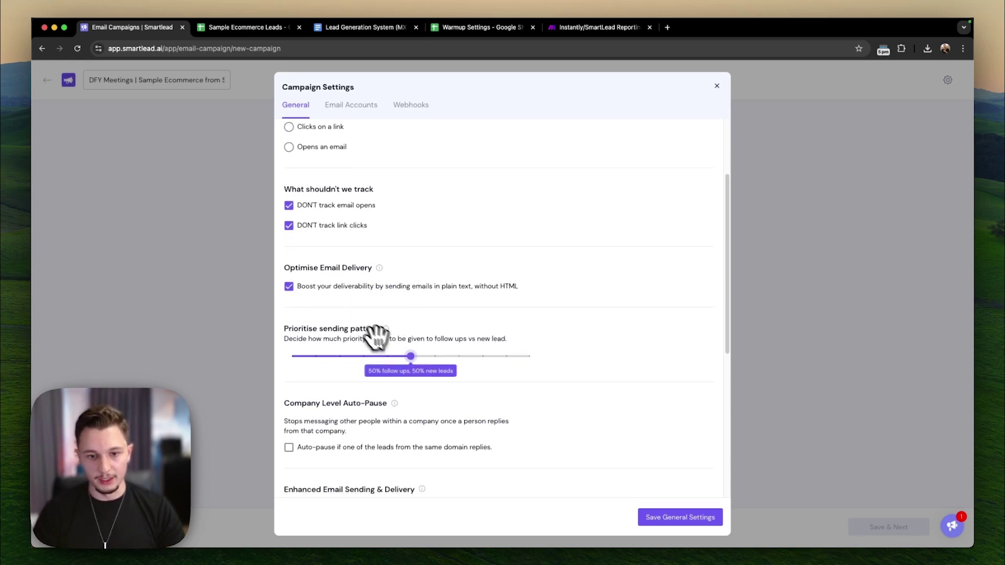
{"action": "scroll", "coordinate": [369, 331], "scroll_direction": "down", "scroll_amount": 4}
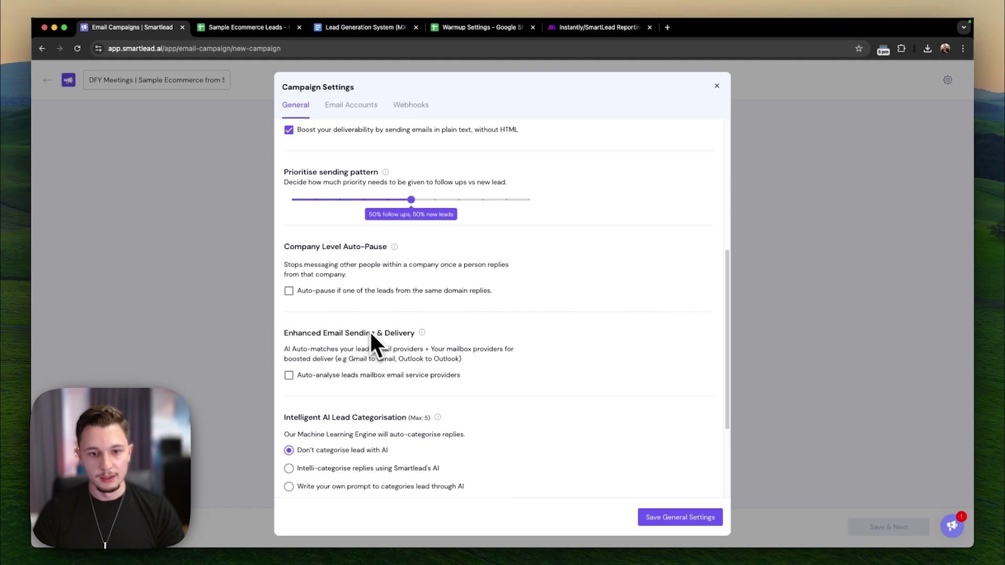
{"action": "left_click", "coordinate": [344, 375]}
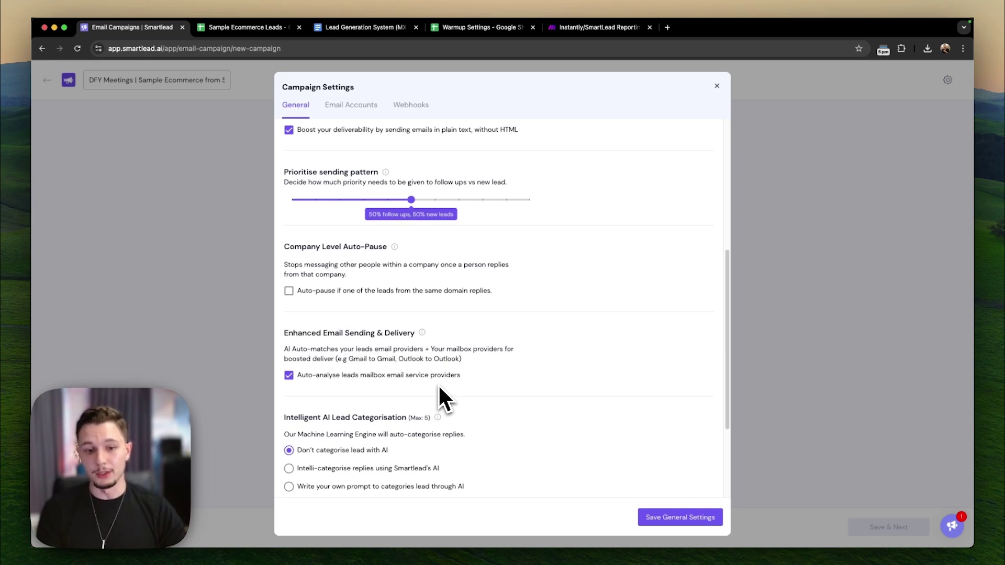
- Highlight and read the Enhanced Email Sending description, then scroll further down the settings
{"action": "left_click_drag", "start_coordinate": [496, 386], "coordinate": [296, 349]}
{"action": "left_click_drag", "start_coordinate": [297, 349], "coordinate": [294, 358]}
{"action": "left_click", "coordinate": [299, 359]}
{"action": "triple_click", "coordinate": [298, 359]}
{"action": "scroll", "coordinate": [364, 364], "scroll_direction": "down", "scroll_amount": 1}
{"action": "scroll", "coordinate": [383, 373], "scroll_direction": "up", "scroll_amount": 1}
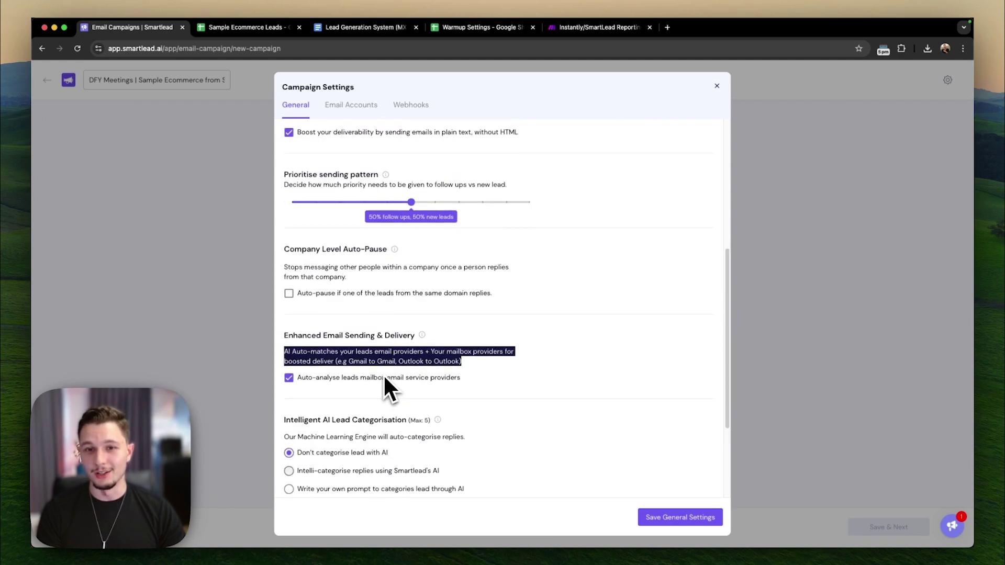
{"action": "left_click", "coordinate": [449, 403]}
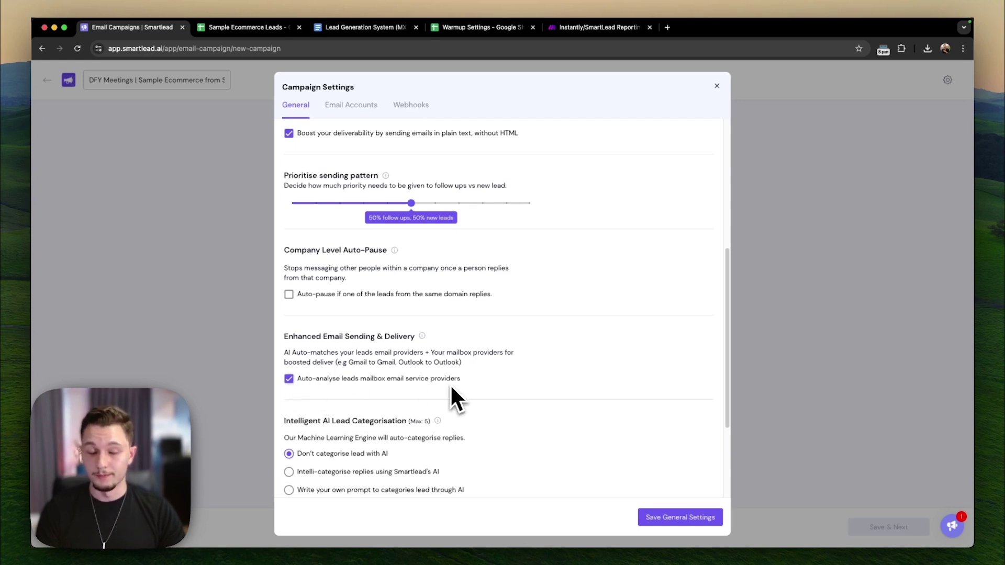
{"action": "scroll", "coordinate": [396, 348], "scroll_direction": "down", "scroll_amount": 3}
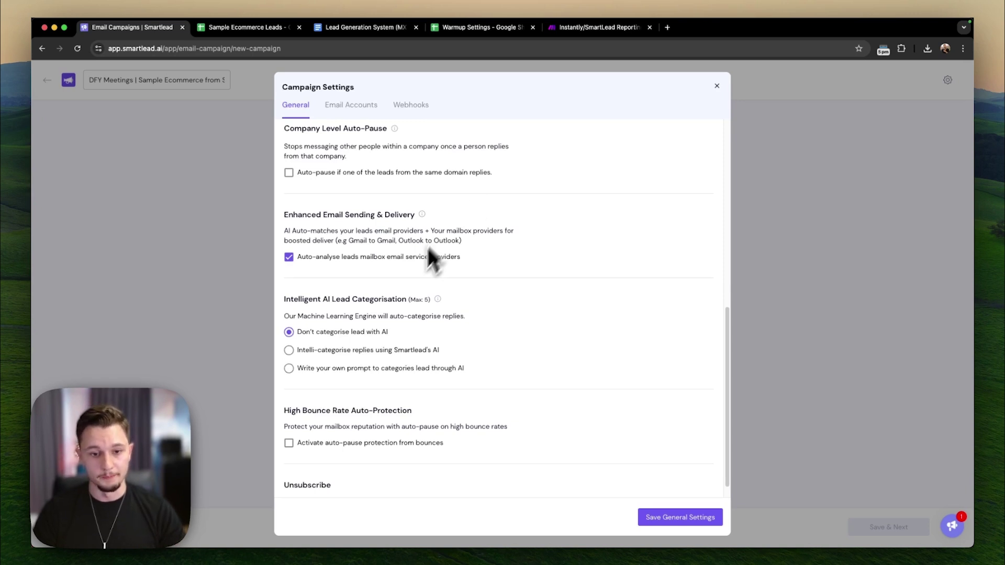
{"action": "scroll", "coordinate": [403, 280], "scroll_direction": "down", "scroll_amount": 1}
- Enable Intelli-categorise replies for Out Of Office and auto-restart those leads when they return
{"action": "left_click", "coordinate": [290, 332]}
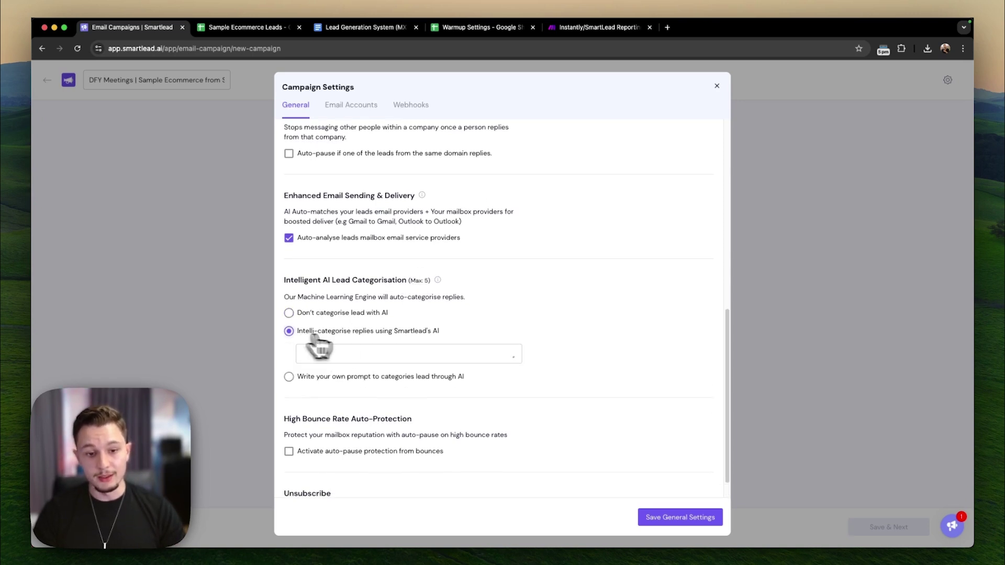
{"action": "left_click", "coordinate": [413, 356]}
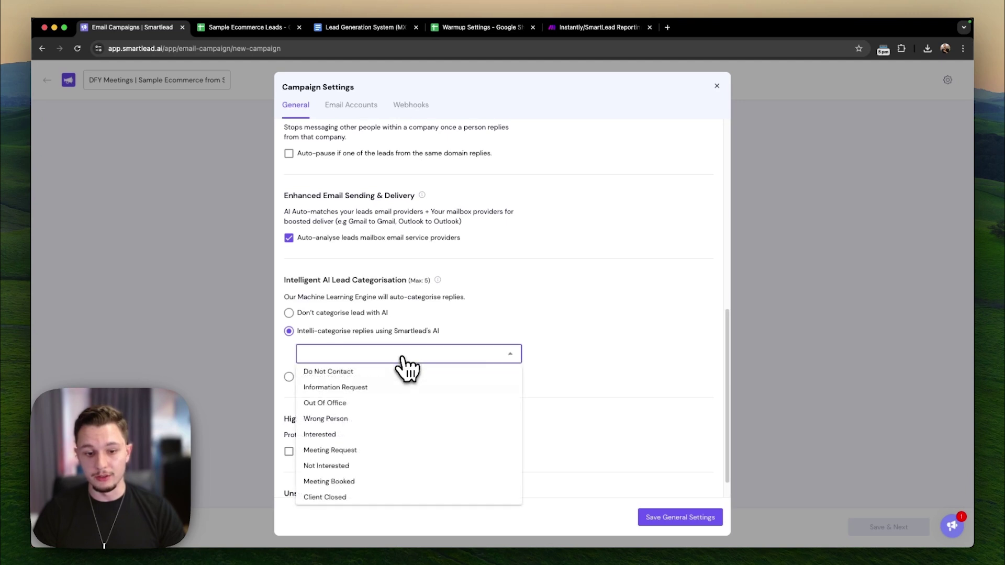
{"action": "left_click", "coordinate": [335, 403]}
{"action": "left_click", "coordinate": [608, 369]}
{"action": "left_click", "coordinate": [301, 412]}
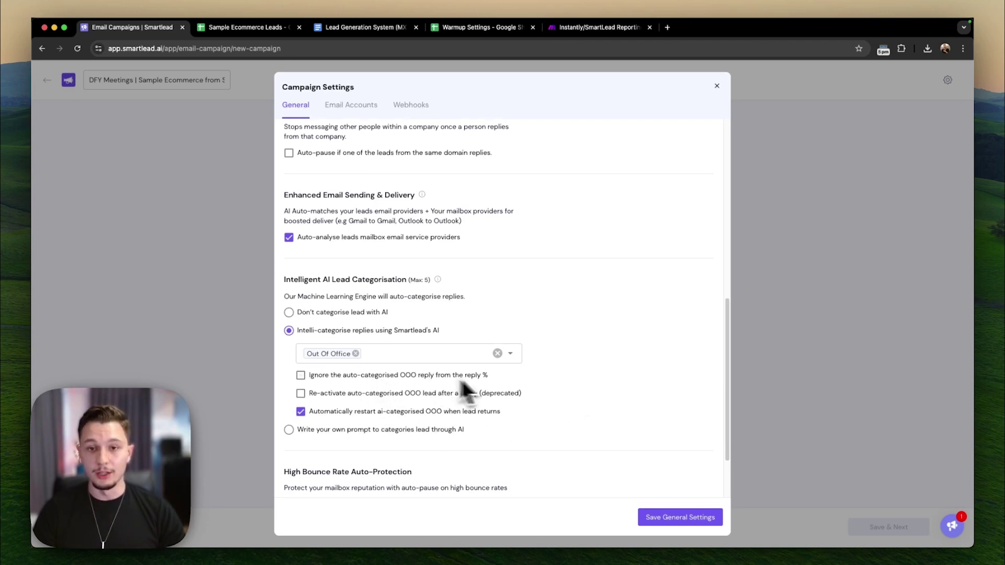
- Turn on auto-pause protection from bounces with a 4% bounce threshold
{"action": "scroll", "coordinate": [524, 375], "scroll_direction": "down", "scroll_amount": 1}
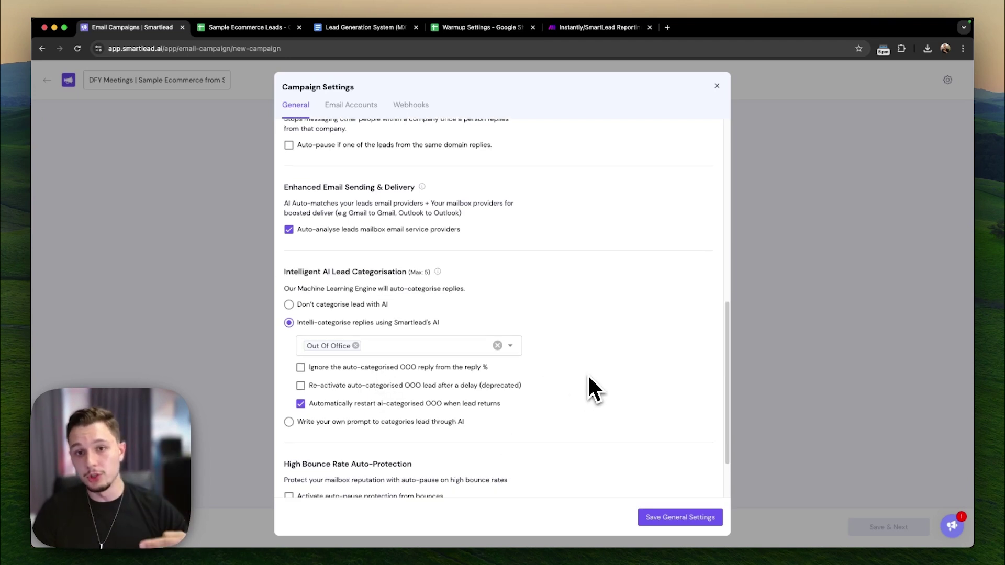
{"action": "scroll", "coordinate": [589, 375], "scroll_direction": "down", "scroll_amount": 3}
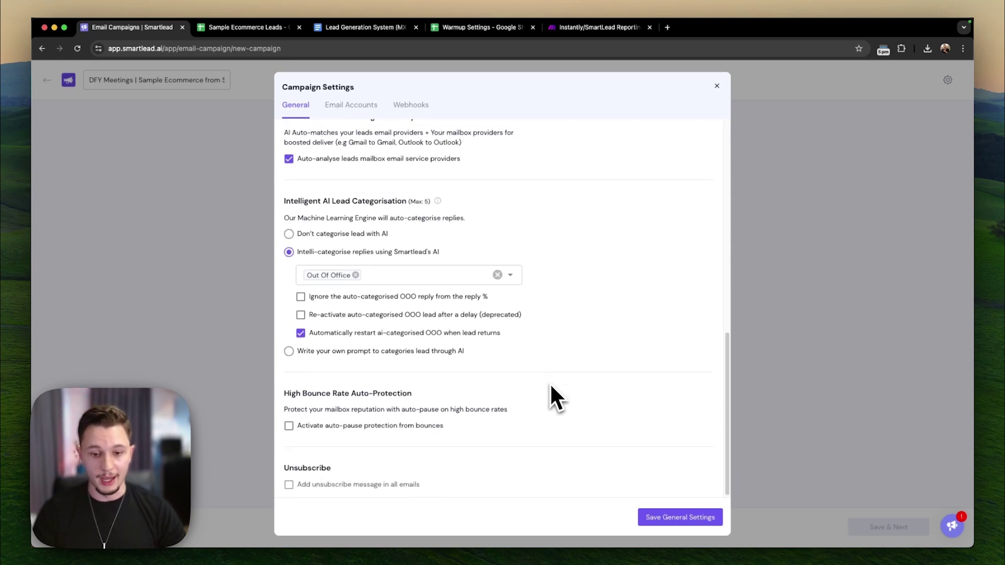
{"action": "left_click", "coordinate": [353, 423]}
{"action": "scroll", "coordinate": [393, 421], "scroll_direction": "down", "scroll_amount": 1}
{"action": "left_click", "coordinate": [351, 418]}
{"action": "type", "text": "4"}
{"action": "left_click", "coordinate": [628, 456]}
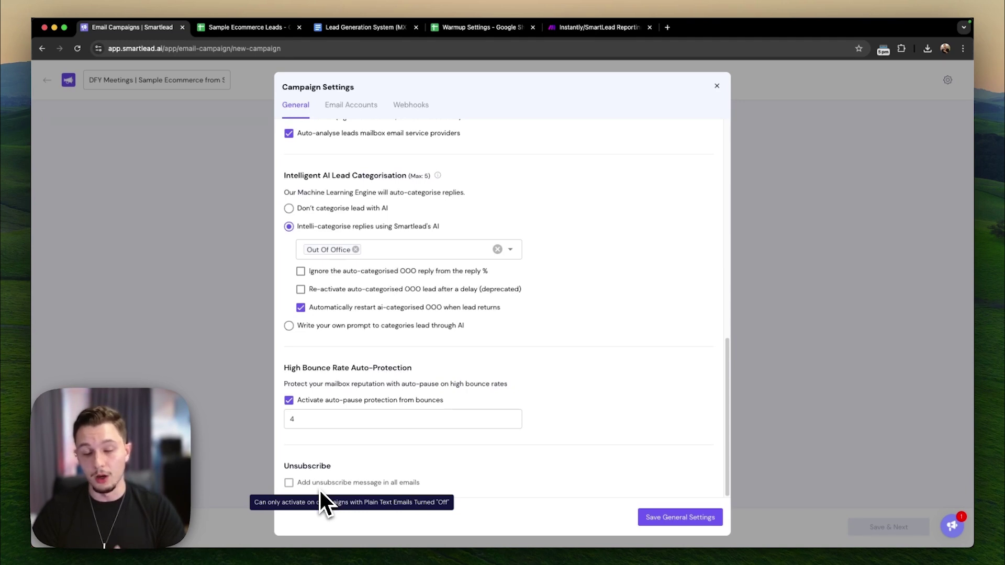
- Save general settings, add the 'P.S. If you wish to no longer receive emails from me…' line under %sender-name%, and save
{"action": "left_click", "coordinate": [645, 518]}
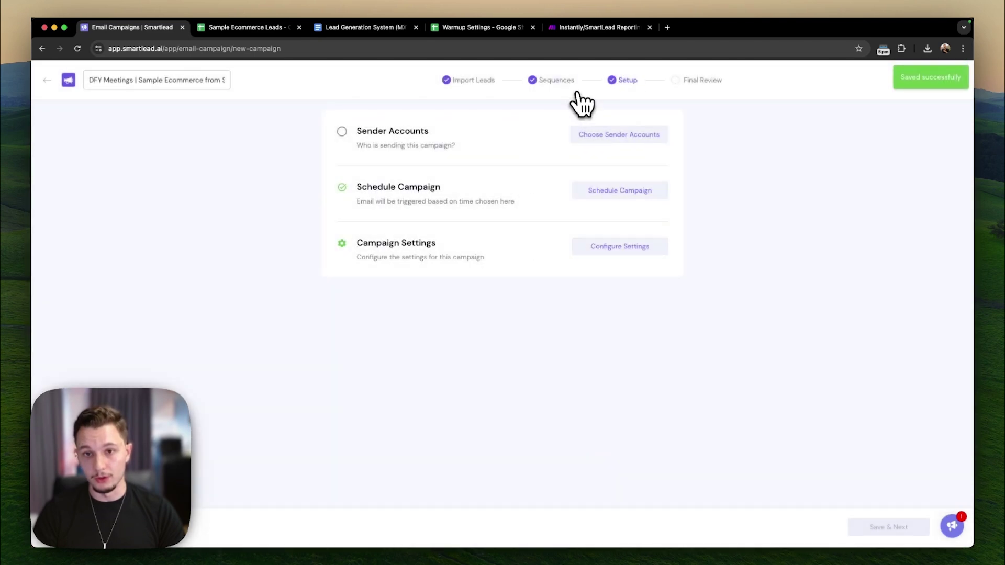
{"action": "left_click", "coordinate": [560, 82]}
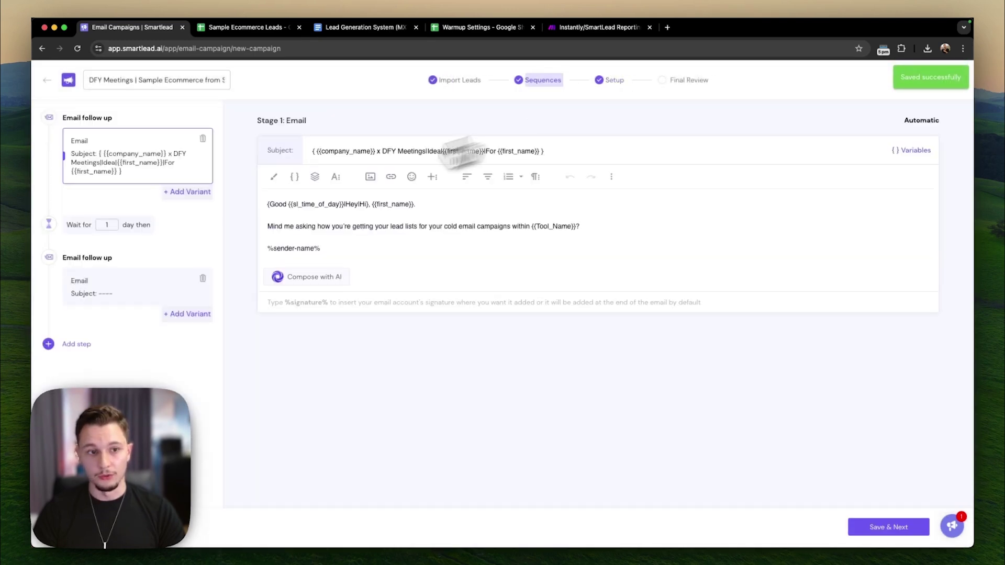
{"action": "left_click", "coordinate": [365, 252]}
{"action": "key", "text": "Return"}
{"action": "type", "text": "P"}
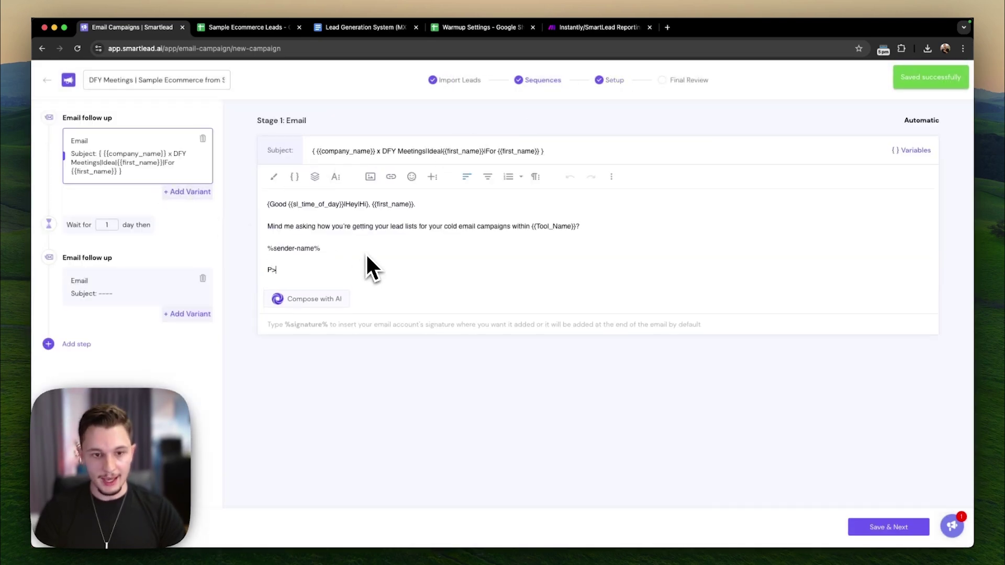
{"action": "type", "text": ".S. If y"}
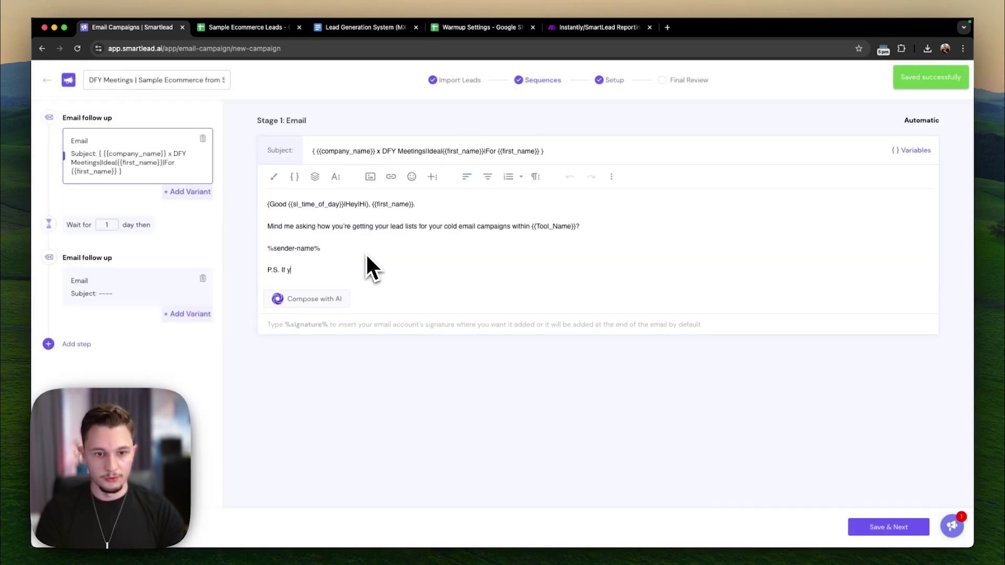
{"action": "type", "text": "ou wish to no"}
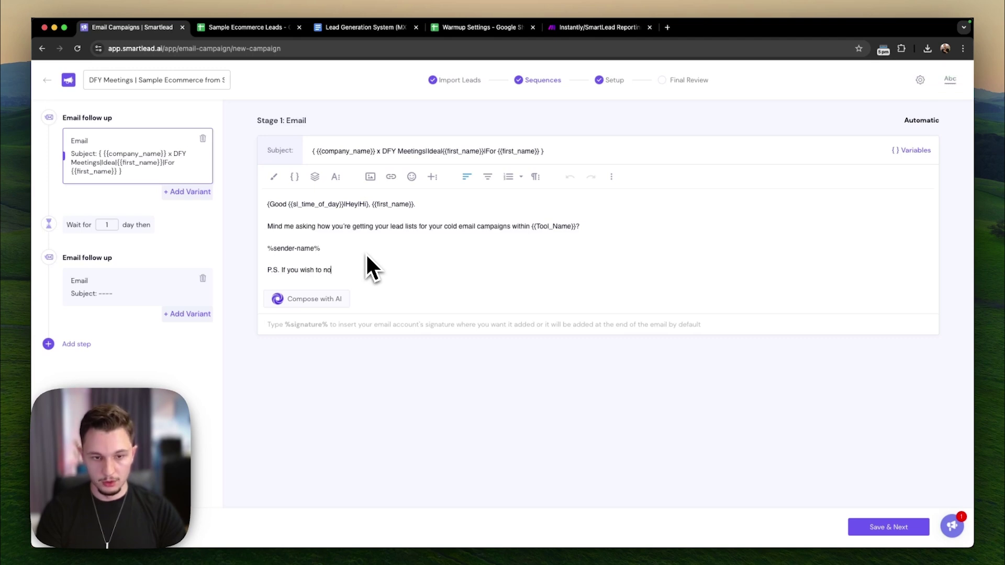
{"action": "type", "text": " longer receive emails from me, let me know and I won't contact you again."}
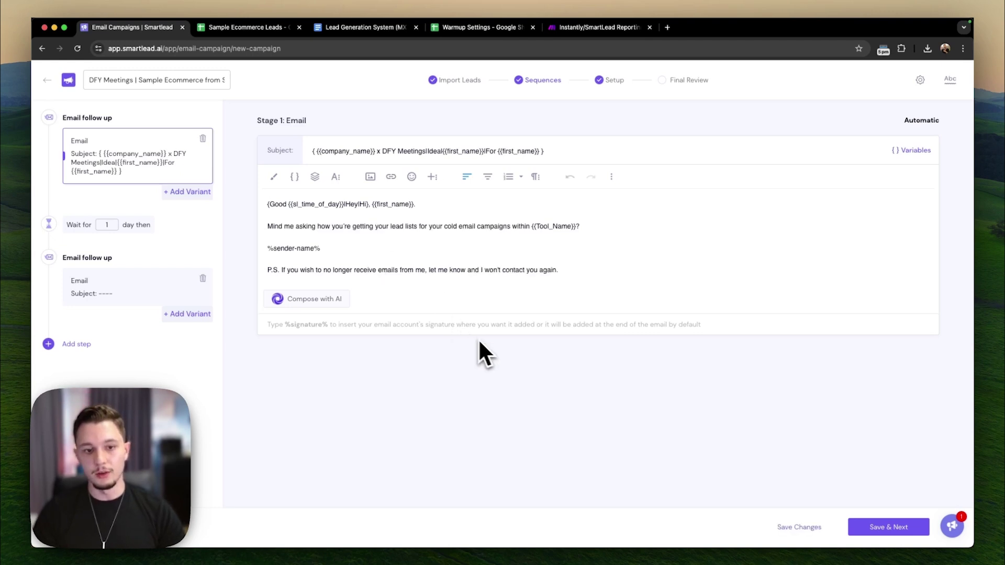
{"action": "left_click", "coordinate": [777, 520]}
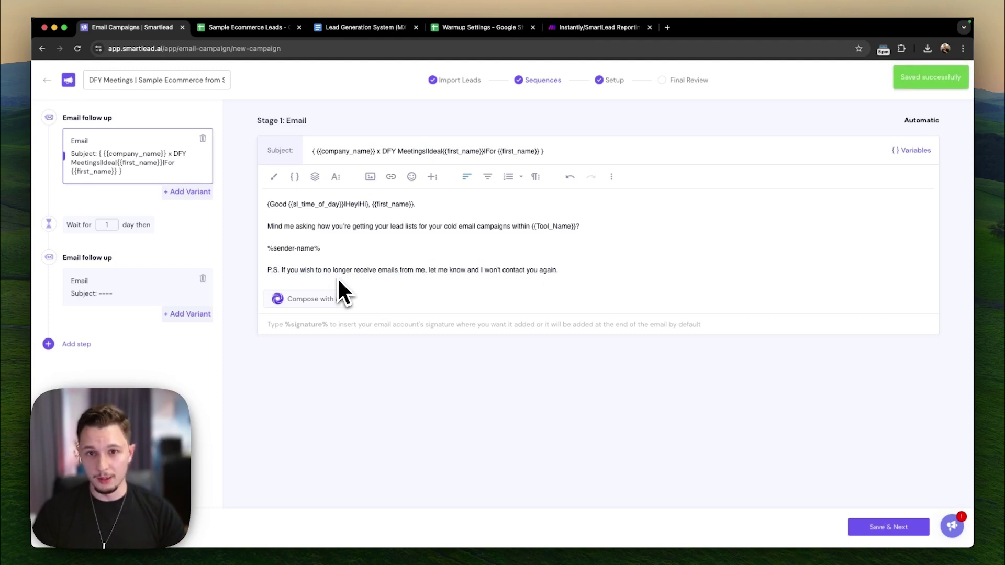
{"action": "left_click", "coordinate": [597, 84]}
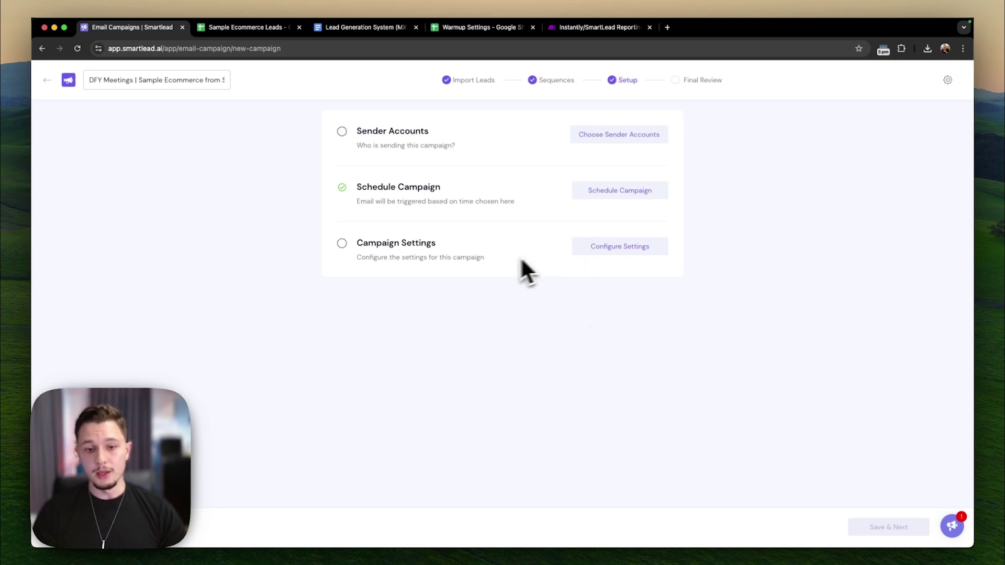
- Filter sender accounts by tag DFY - Tag 1, select all nine, and save them to the campaign
{"action": "left_click", "coordinate": [620, 137]}
{"action": "left_click", "coordinate": [648, 138]}
{"action": "type", "text": "michael"}
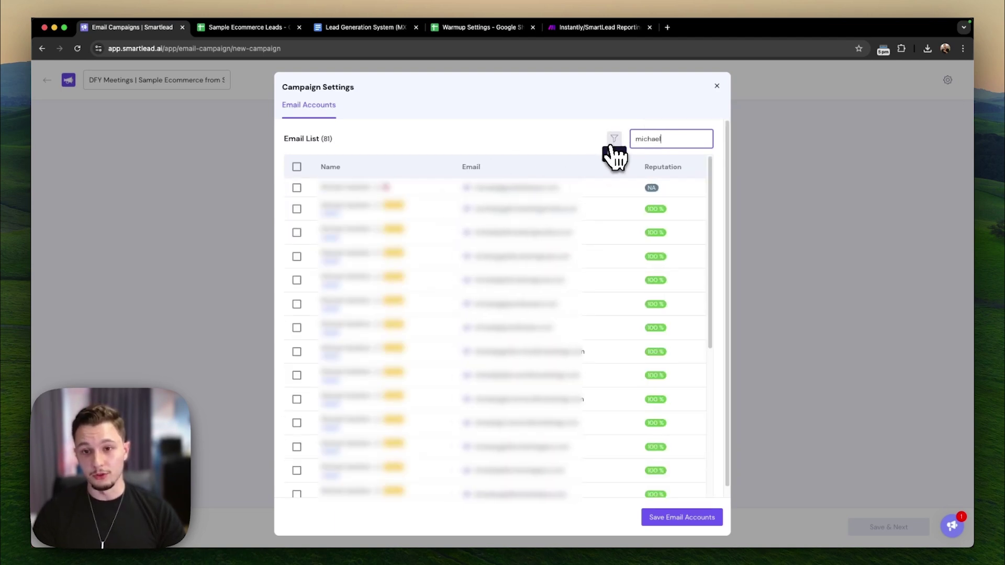
{"action": "left_click", "coordinate": [613, 143]}
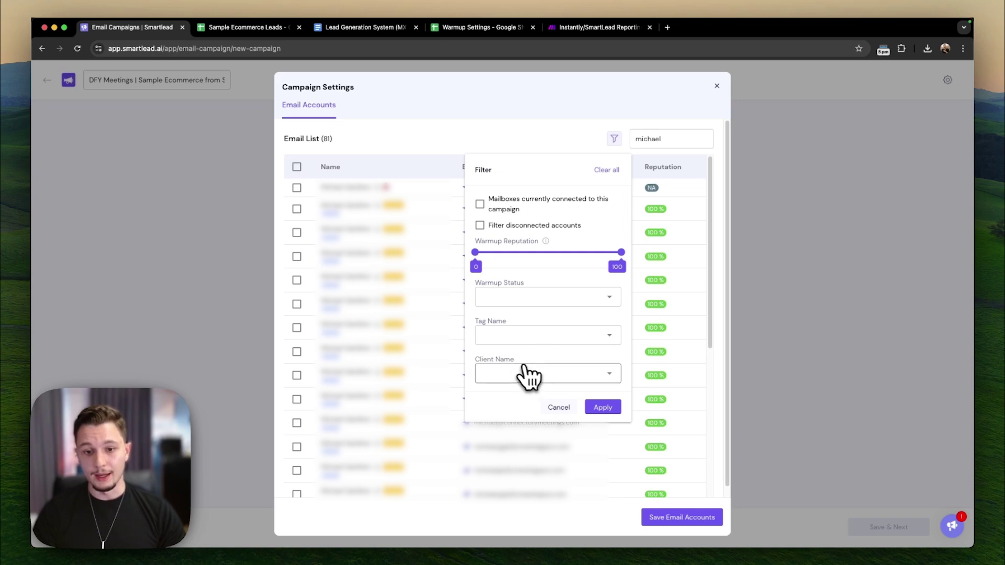
{"action": "left_click", "coordinate": [511, 335]}
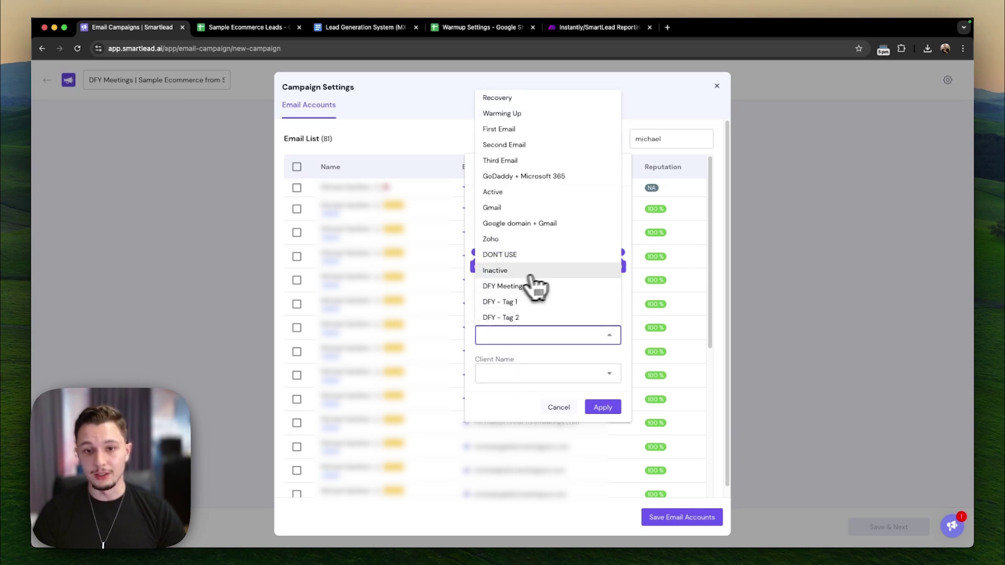
{"action": "left_click", "coordinate": [518, 302]}
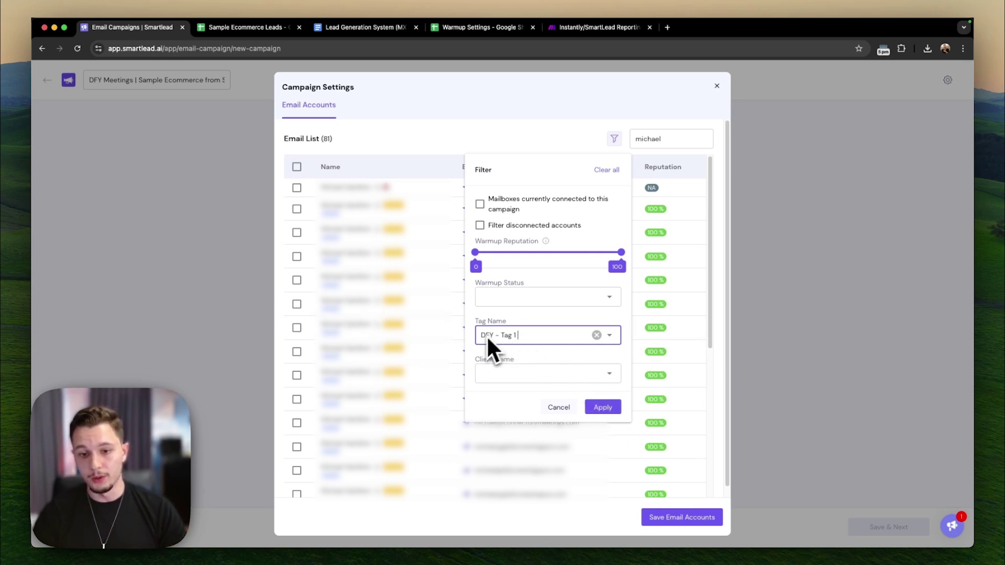
{"action": "left_click", "coordinate": [603, 408]}
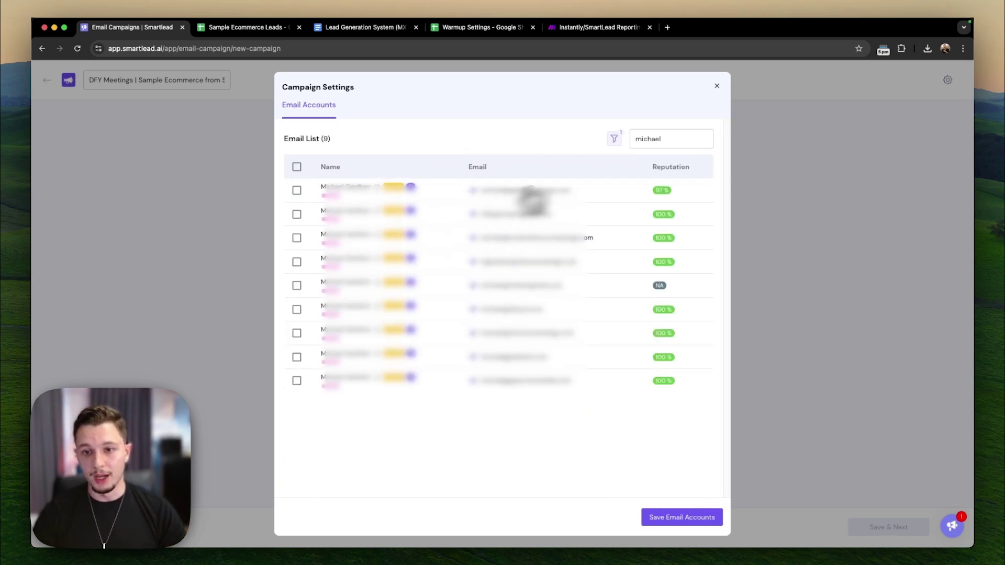
{"action": "left_click", "coordinate": [297, 167]}
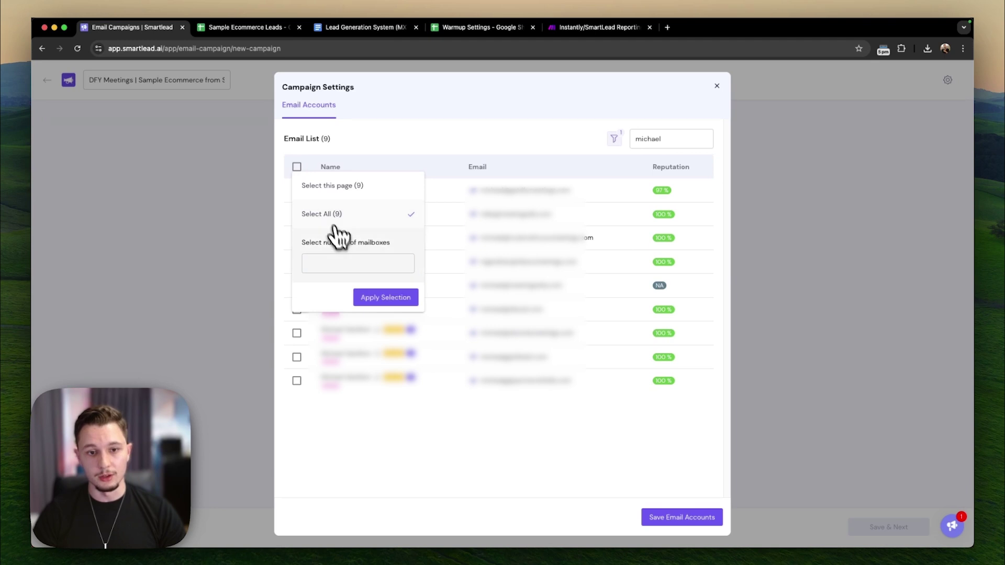
{"action": "left_click", "coordinate": [386, 298]}
{"action": "left_click", "coordinate": [655, 517]}
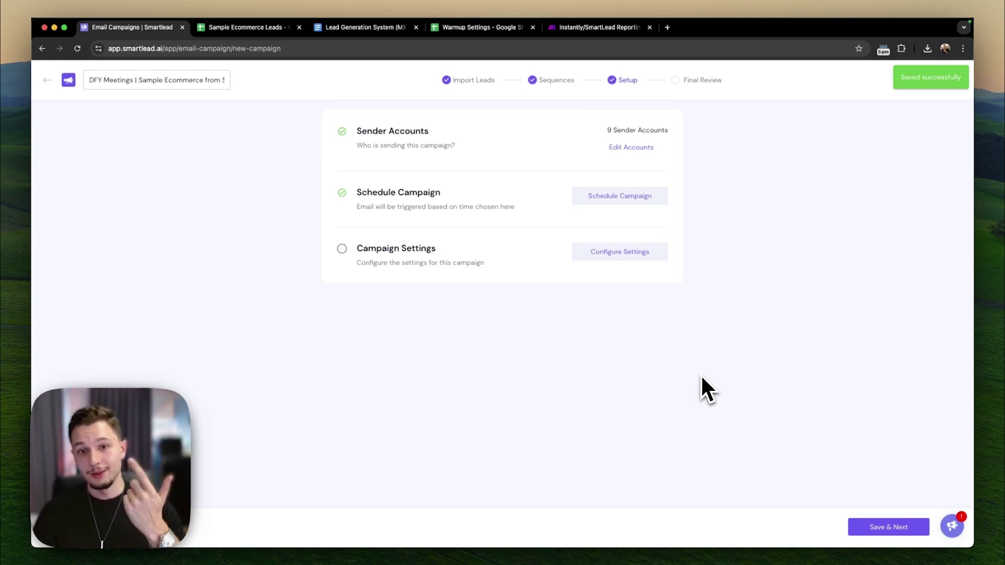
- Open Final Review, preview emails for four leads including Grace and Lace, then return to All Campaigns
{"action": "left_click", "coordinate": [913, 527]}
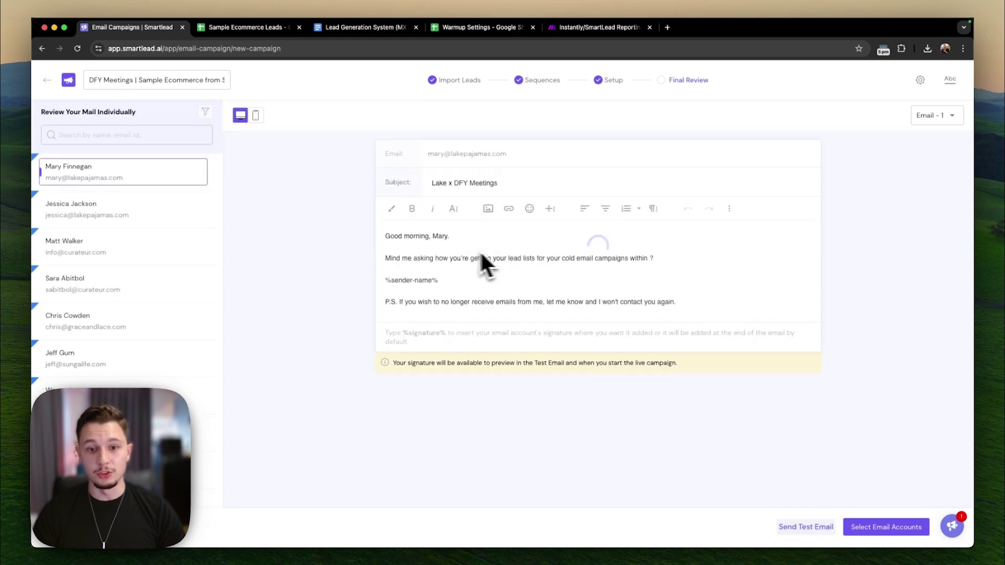
{"action": "left_click_drag", "start_coordinate": [398, 236], "coordinate": [688, 325]}
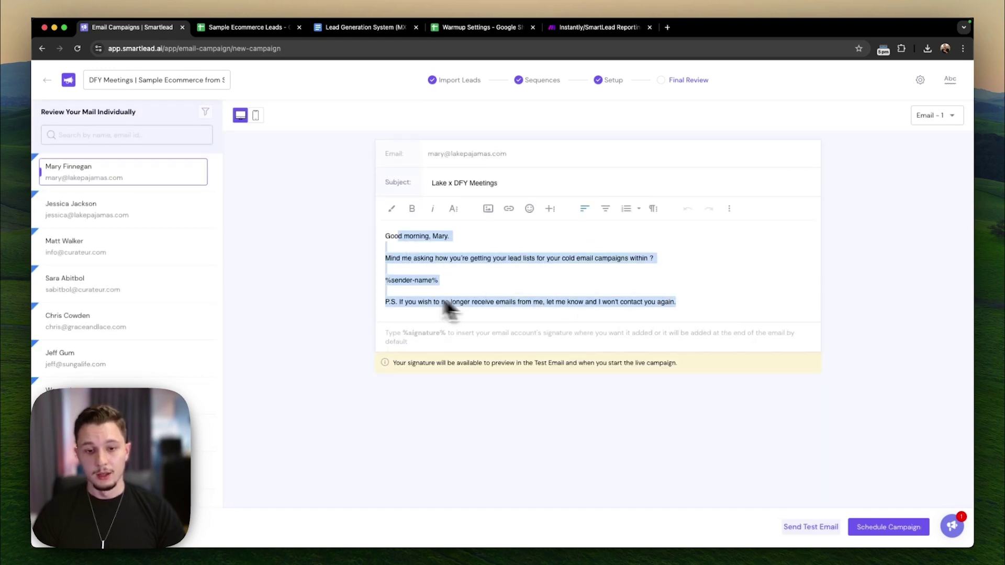
{"action": "left_click", "coordinate": [449, 309]}
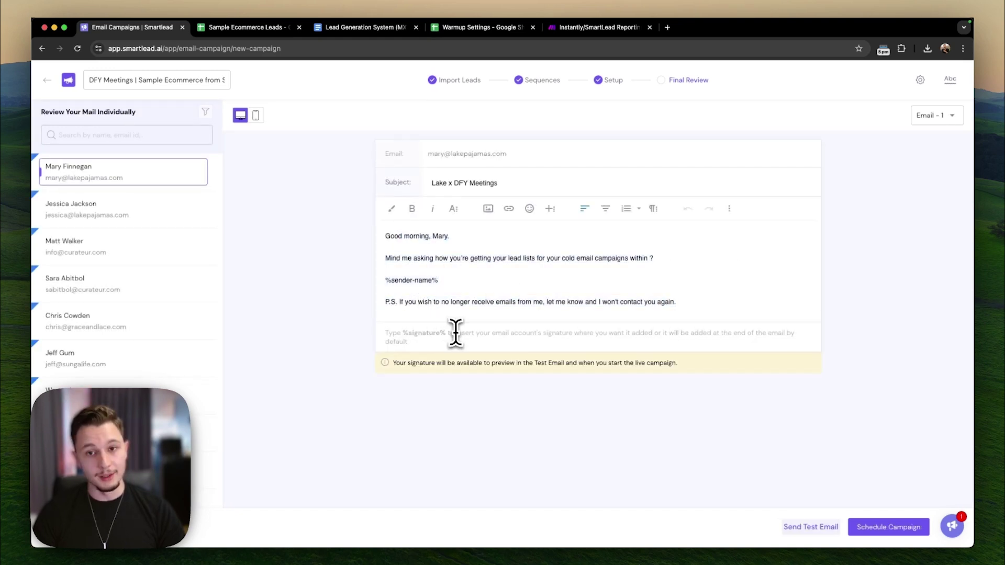
{"action": "left_click", "coordinate": [168, 217]}
{"action": "left_click", "coordinate": [139, 261]}
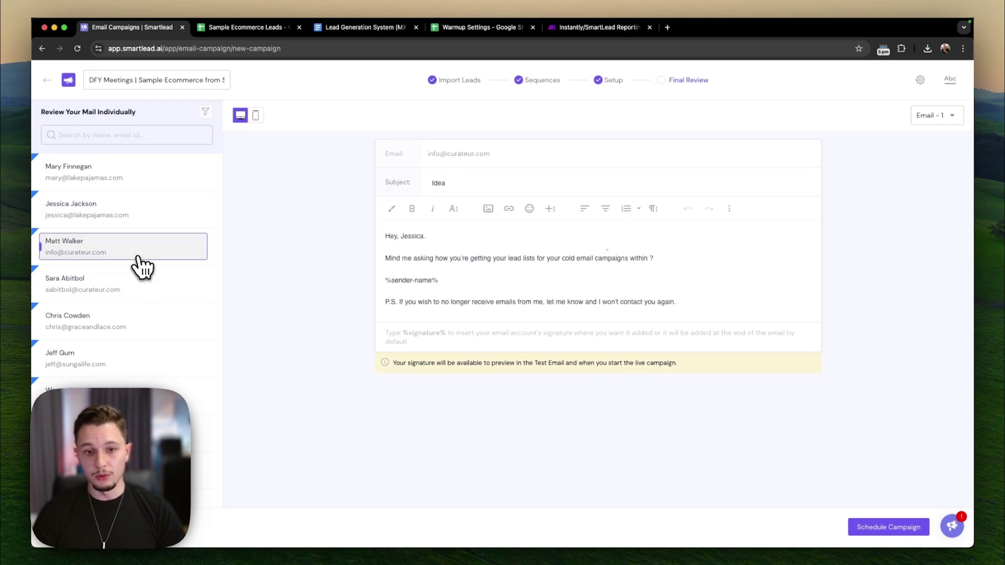
{"action": "left_click", "coordinate": [144, 288]}
{"action": "left_click", "coordinate": [154, 325]}
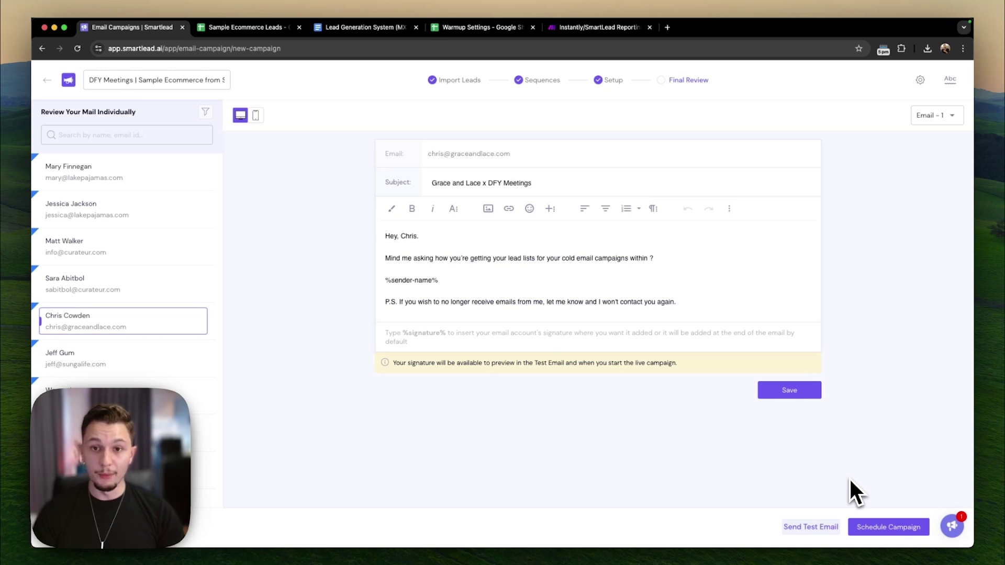
{"action": "left_click", "coordinate": [46, 80]}
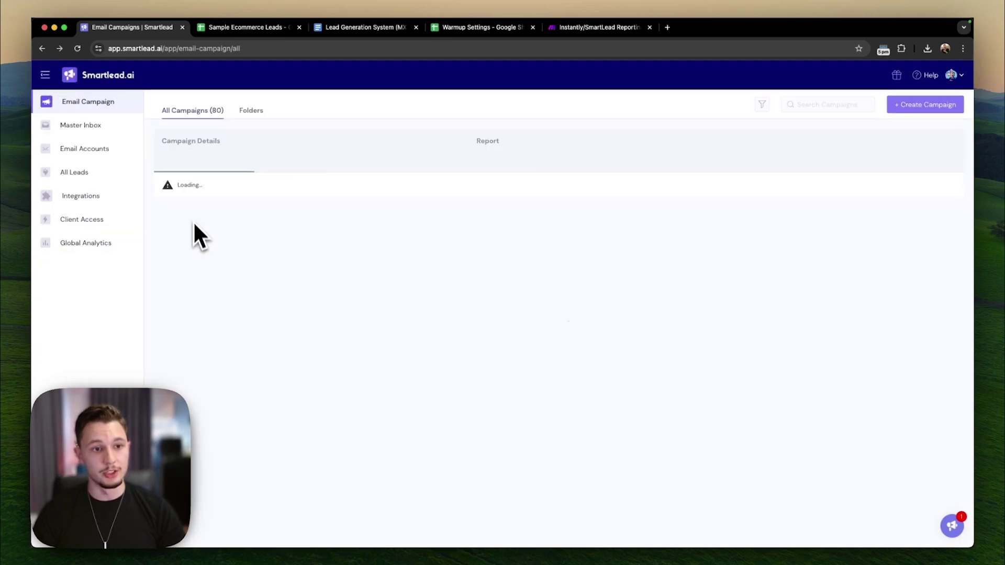
- In Email Accounts, filter by tag DFY - Tag 1, select all nine mailboxes, and open Bulk Update
{"action": "left_click", "coordinate": [108, 151]}
{"action": "left_click", "coordinate": [749, 109]}
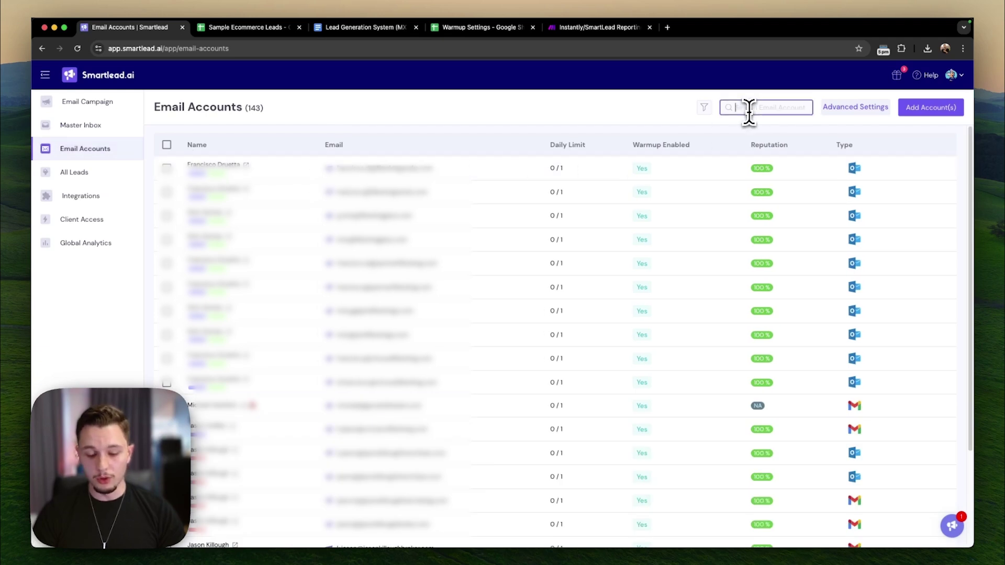
{"action": "type", "text": "michael"}
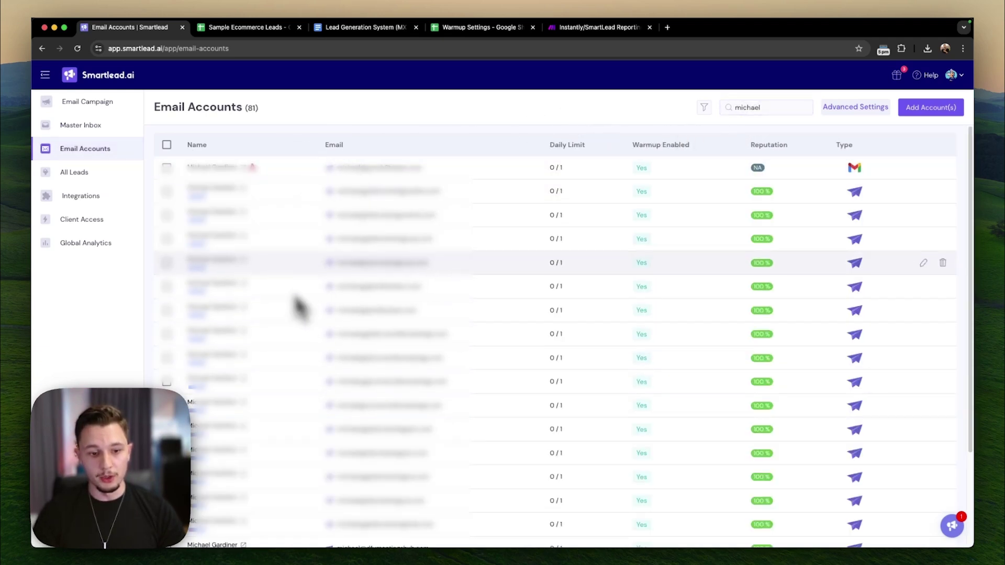
{"action": "left_click", "coordinate": [758, 109]}
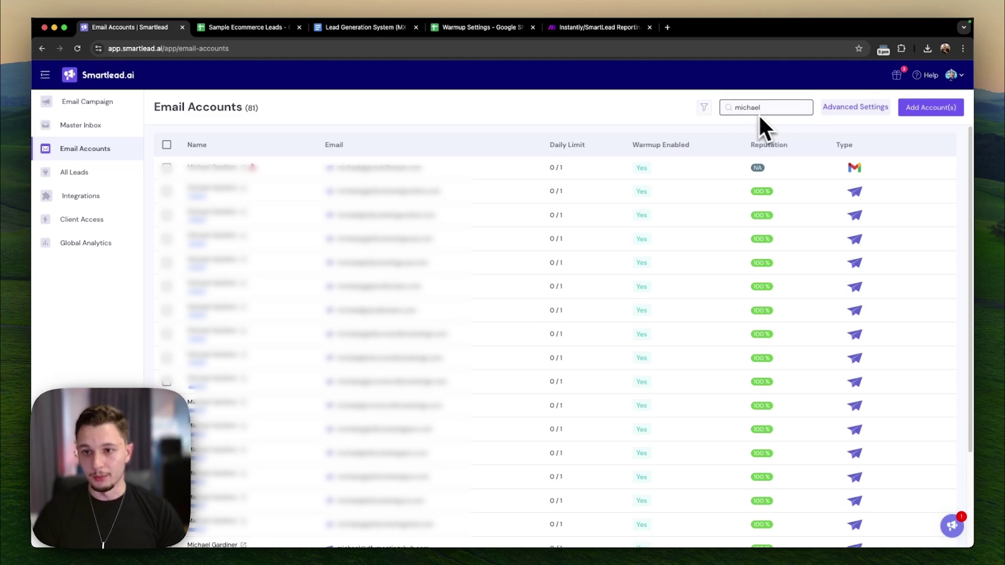
{"action": "left_click", "coordinate": [704, 107]}
{"action": "left_click", "coordinate": [606, 273]}
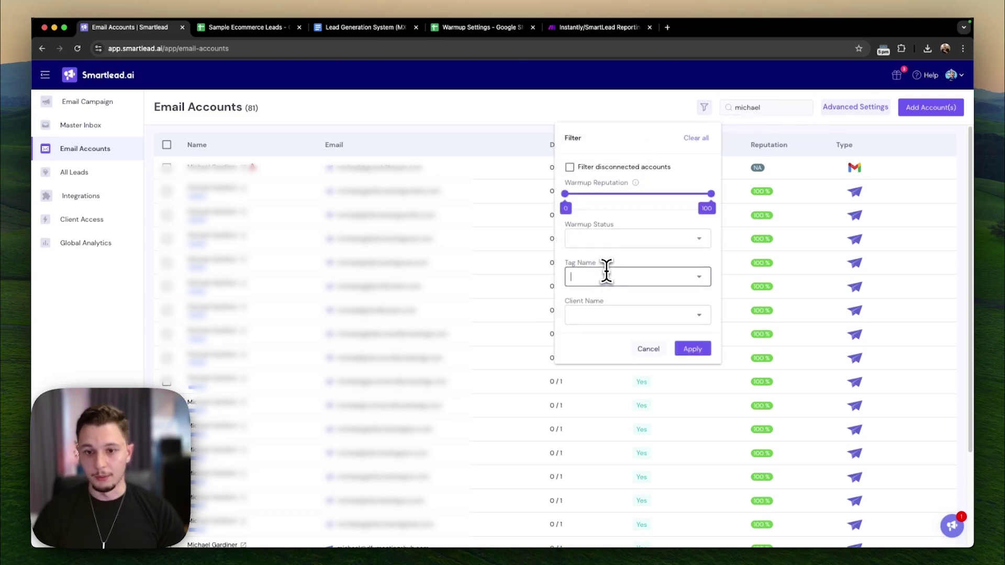
{"action": "left_click", "coordinate": [625, 498]}
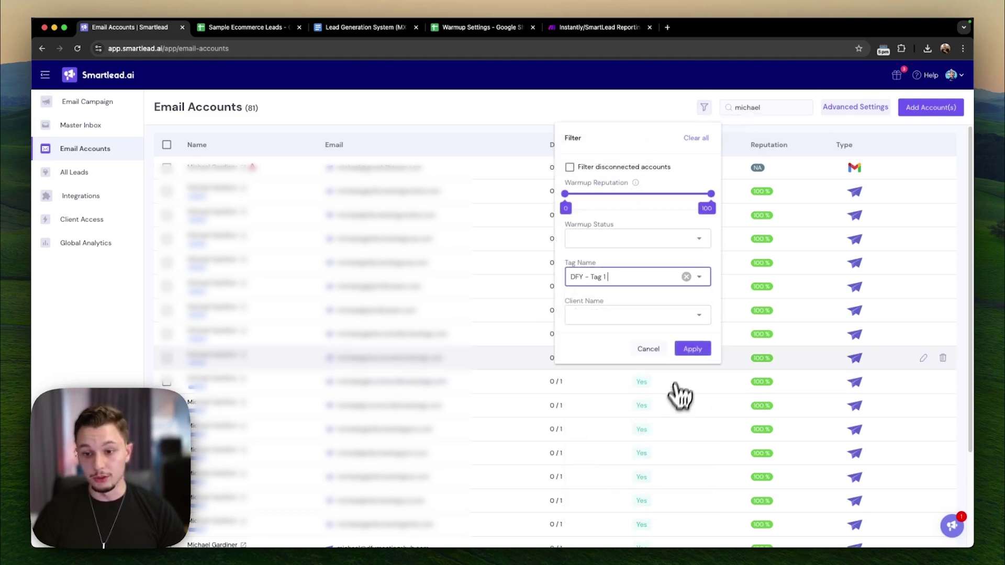
{"action": "left_click", "coordinate": [691, 349]}
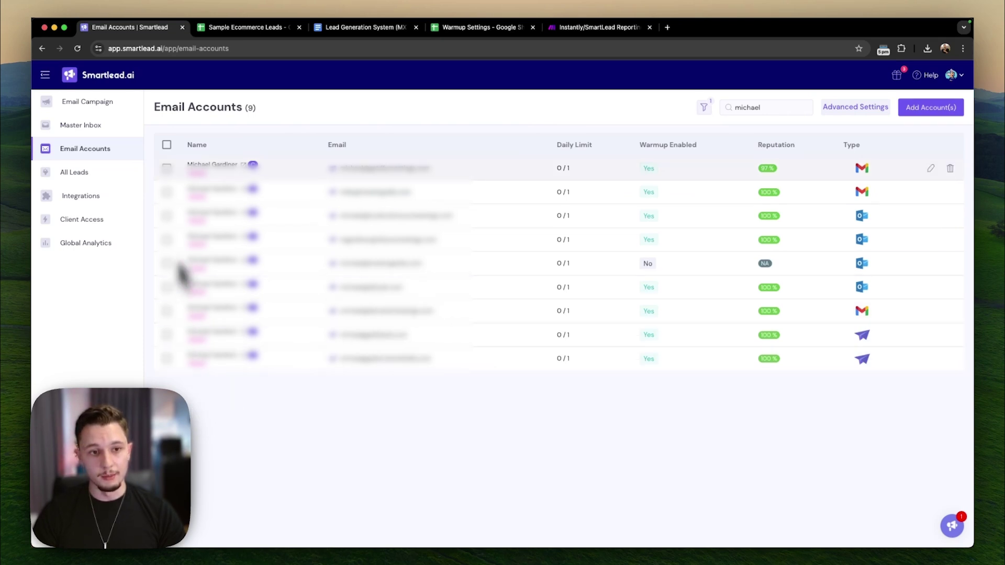
{"action": "left_click", "coordinate": [167, 145]}
{"action": "left_click", "coordinate": [920, 111]}
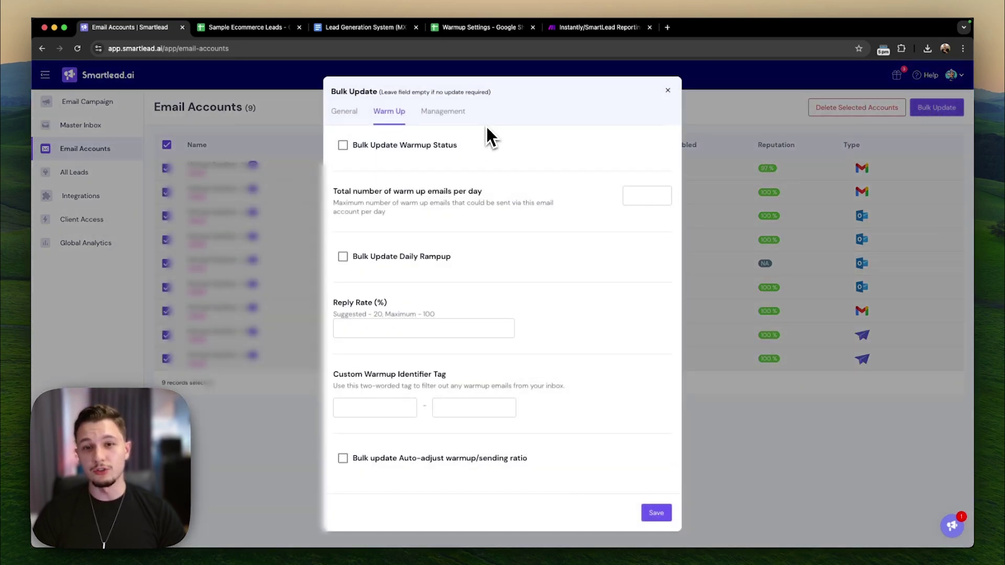
- Set bulk warm-up status to Active, 25 warm-up emails per day, and daily rampup Disabled
{"action": "left_click", "coordinate": [416, 146]}
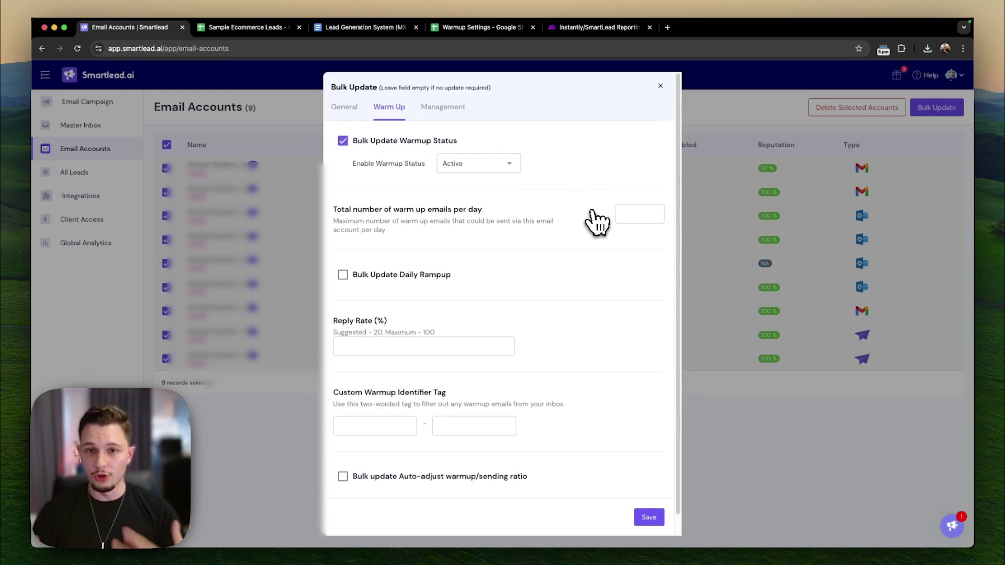
{"action": "left_click", "coordinate": [623, 214]}
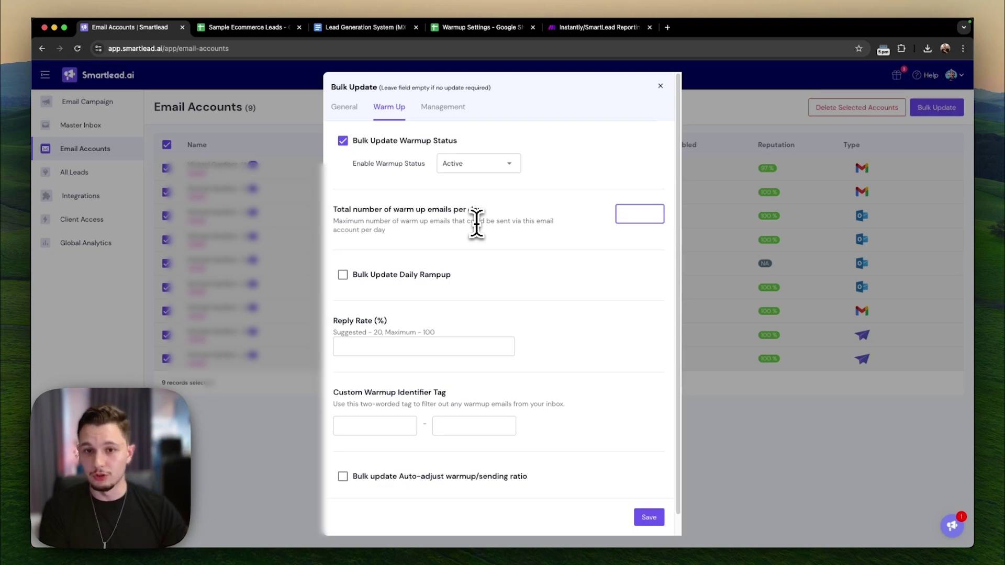
{"action": "type", "text": "25"}
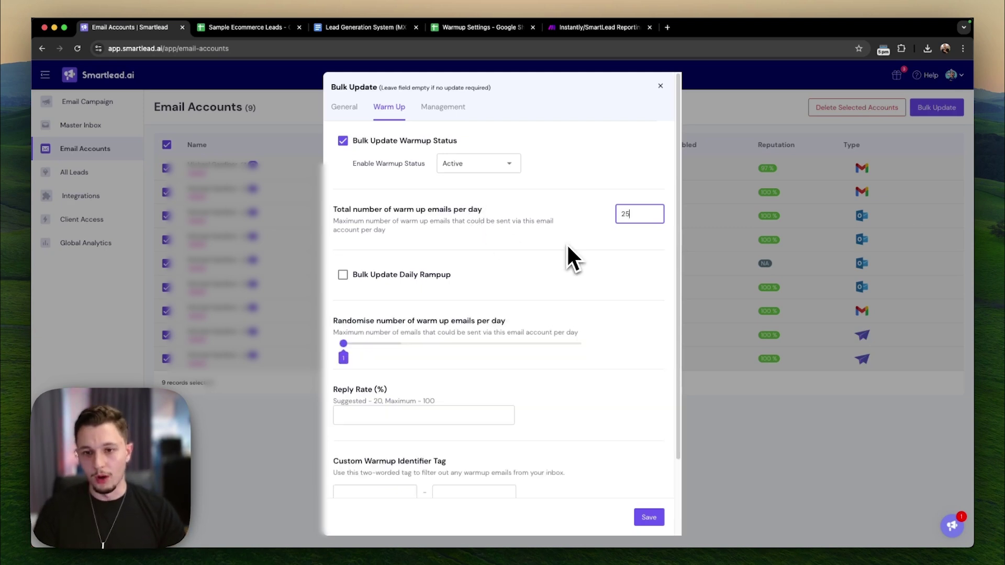
{"action": "left_click", "coordinate": [438, 274]}
{"action": "left_click", "coordinate": [440, 297]}
{"action": "left_click", "coordinate": [450, 331]}
- Widen the randomised daily range, set an 80% reply rate, and tag warm-ups 'slowest' 'moving'
{"action": "mouse_move", "coordinate": [388, 366]}
{"action": "left_mouse_down"}
{"action": "mouse_move", "coordinate": [401, 366]}
{"action": "mouse_move", "coordinate": [393, 360]}
{"action": "left_mouse_up"}
{"action": "left_click", "coordinate": [443, 439]}
{"action": "type", "text": "80"}
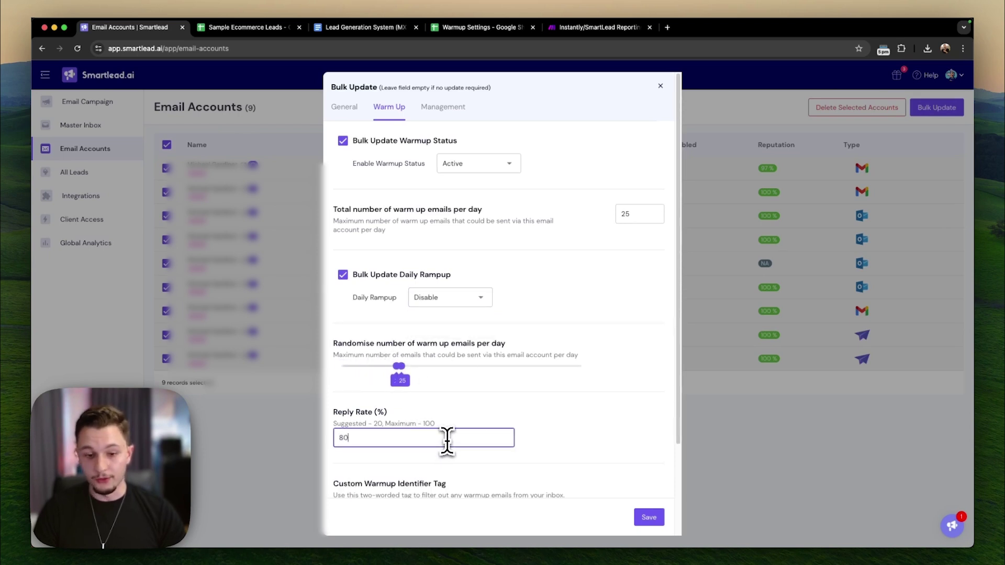
{"action": "scroll", "coordinate": [518, 419], "scroll_direction": "down", "scroll_amount": 3}
{"action": "left_click", "coordinate": [392, 408]}
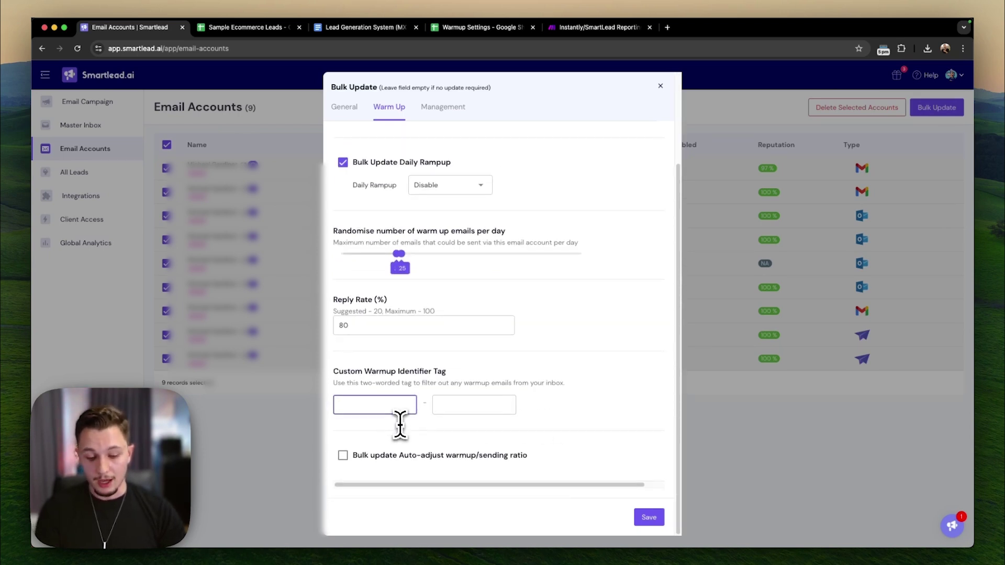
{"action": "type", "text": "slowest"}
{"action": "key", "text": "Tab"}
{"action": "type", "text": "moving"}
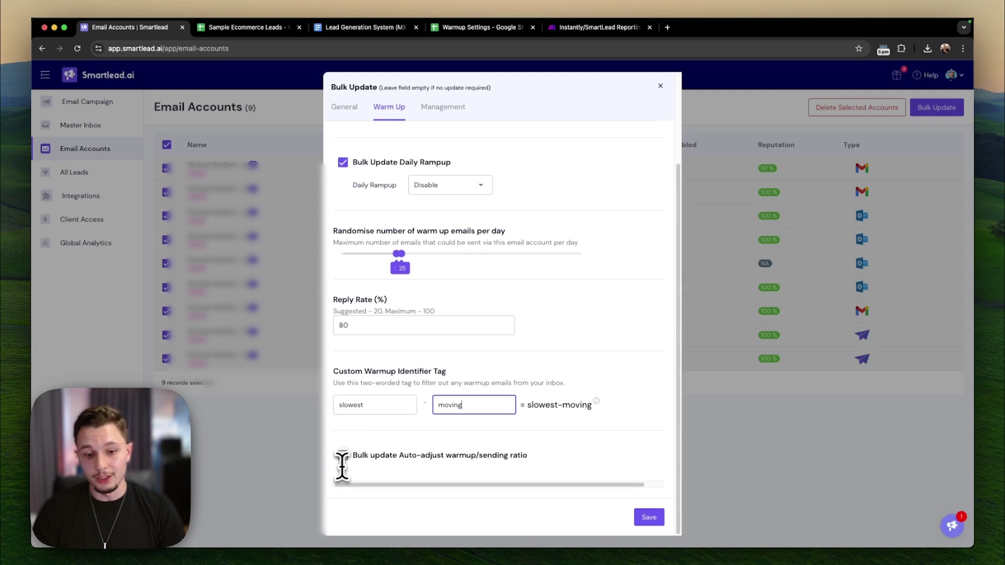
- Briefly change warm-up emails per day to 50, then restore it to 25
{"action": "scroll", "coordinate": [424, 442], "scroll_direction": "up", "scroll_amount": 3}
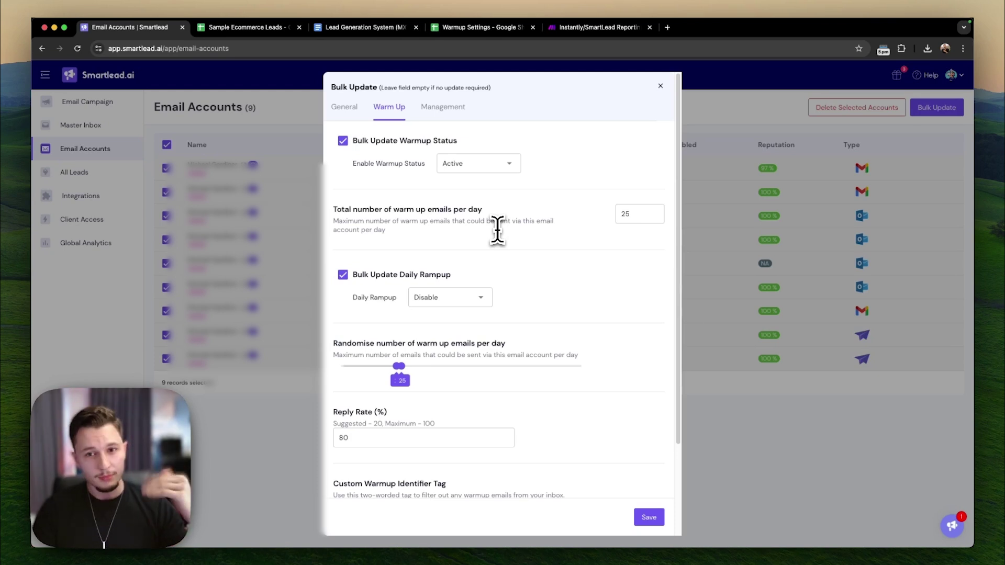
{"action": "double_click", "coordinate": [626, 209]}
{"action": "type", "text": "50"}
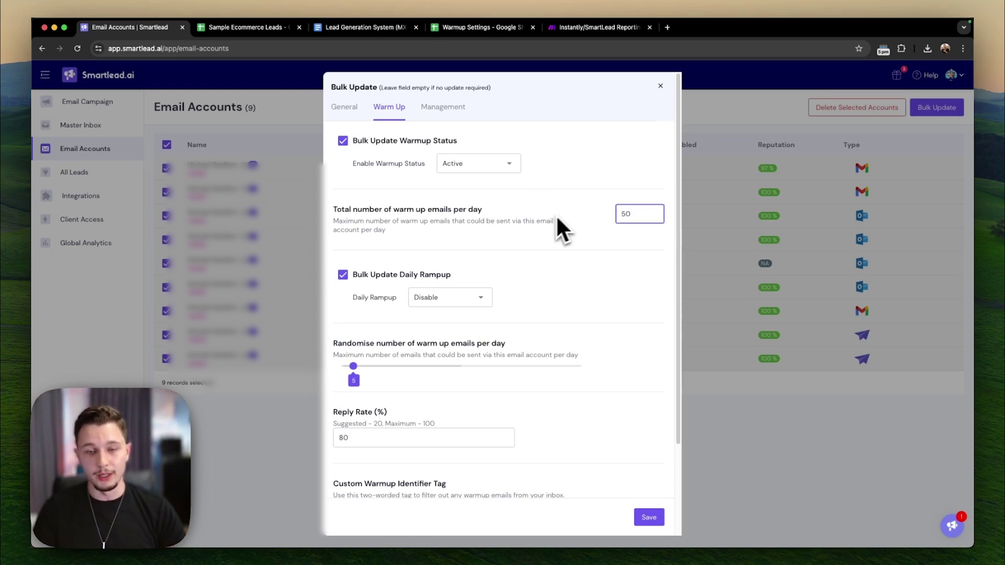
{"action": "double_click", "coordinate": [632, 215]}
{"action": "type", "text": "25"}
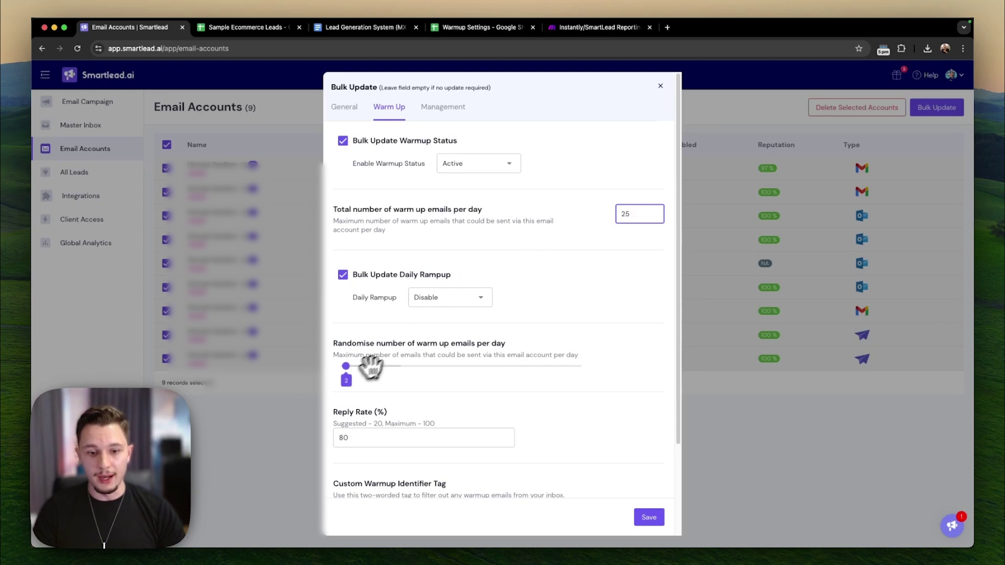
- On the General tab, set Message Per Day to 25
{"action": "left_click", "coordinate": [353, 106]}
{"action": "left_click", "coordinate": [407, 204]}
{"action": "type", "text": "25"}
{"action": "left_click", "coordinate": [558, 204]}
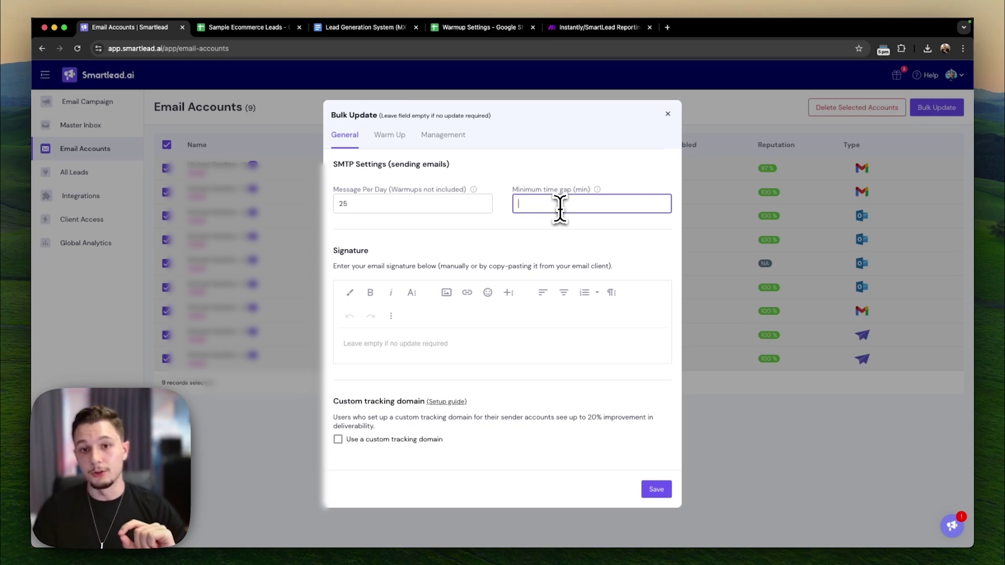
- Enter 19 minutes as the minimum time gap, leaving Message Per Day at 25
{"action": "type", "text": "19"}
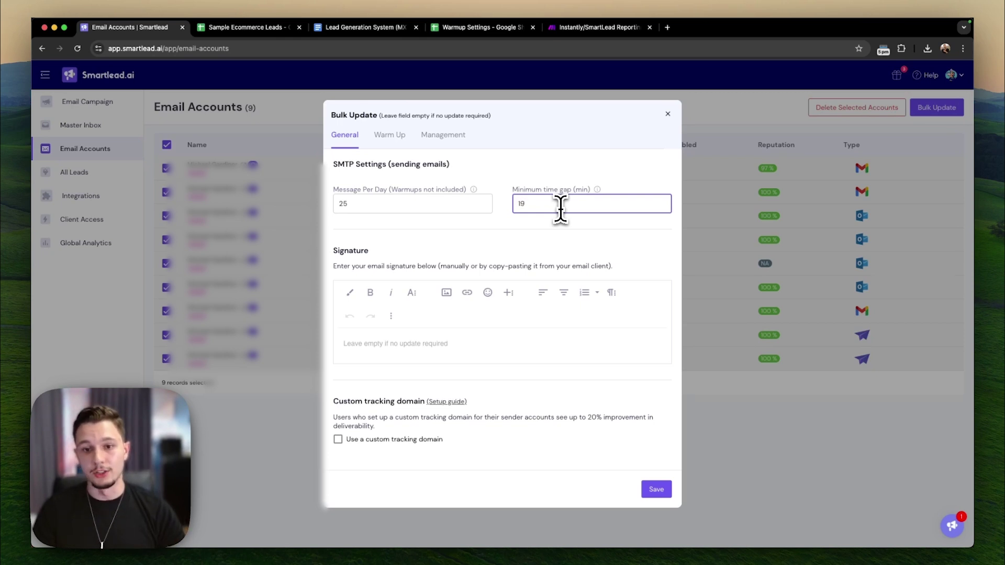
{"action": "left_click", "coordinate": [548, 235]}
{"action": "left_click_drag", "start_coordinate": [360, 204], "coordinate": [499, 203]}
{"action": "left_click", "coordinate": [425, 235]}
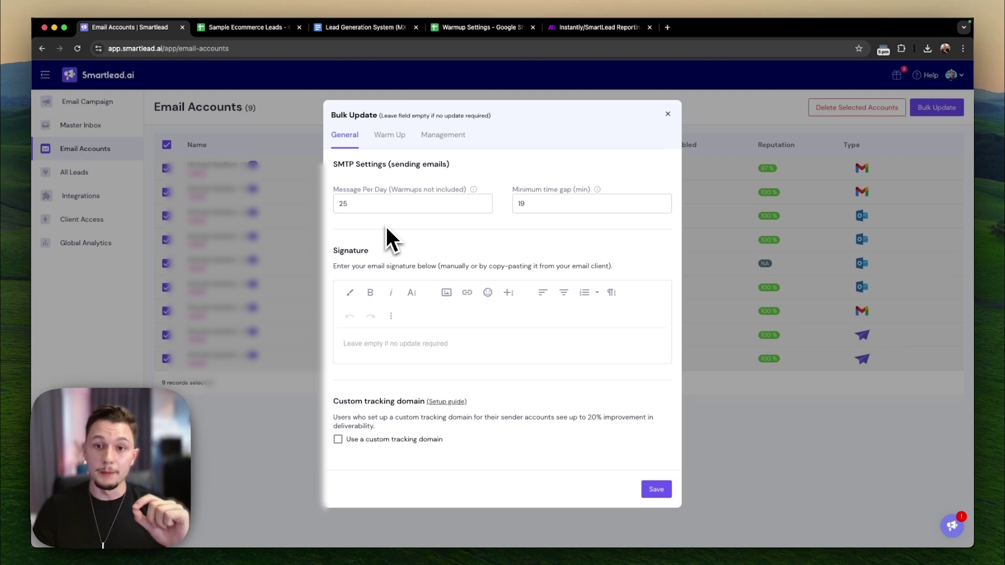
{"action": "left_click", "coordinate": [360, 205]}
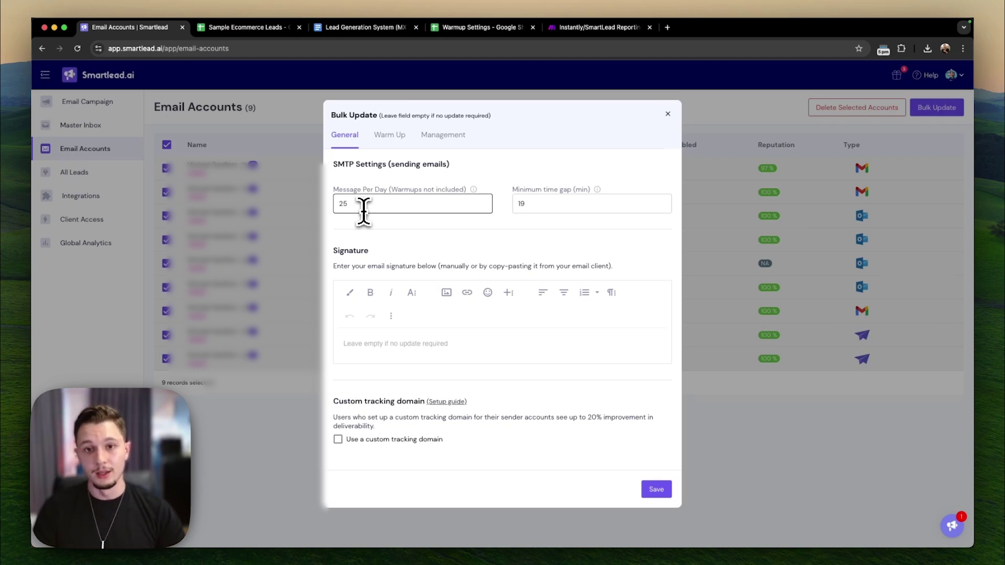
{"action": "left_click", "coordinate": [363, 211]}
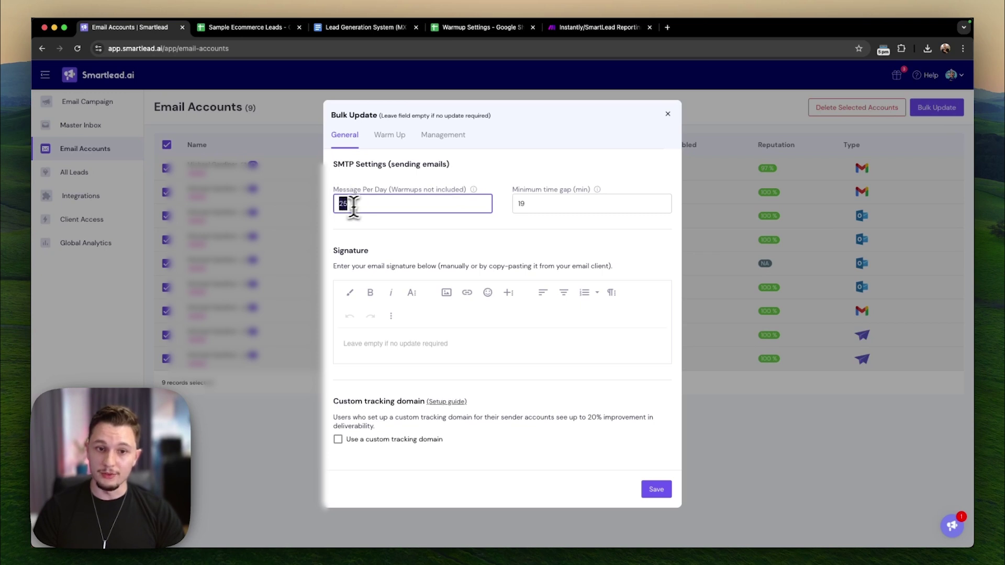
{"action": "left_click", "coordinate": [419, 245]}
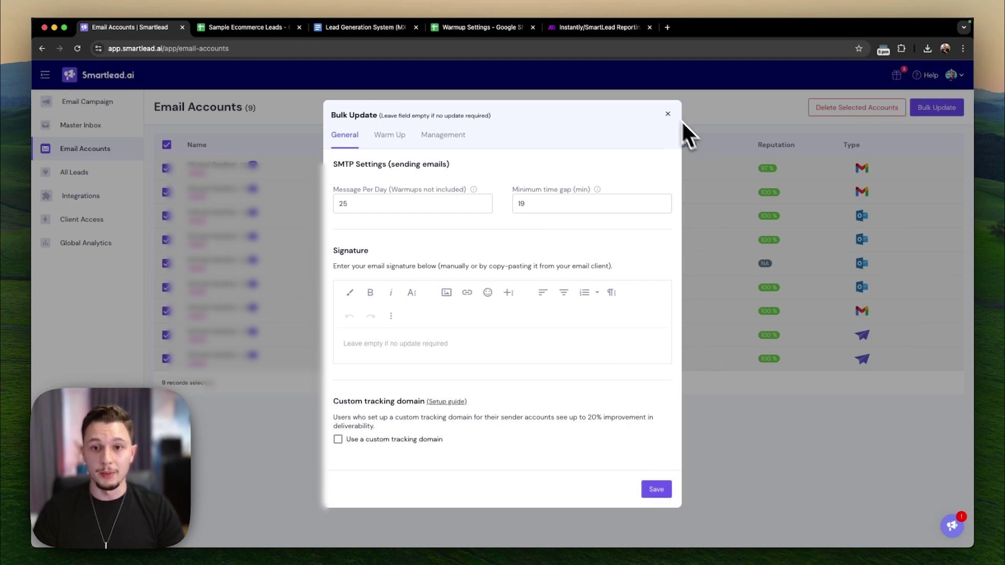
- Close the Bulk Update dialog and untick the header checkbox to deselect the nine accounts
{"action": "left_click", "coordinate": [666, 114]}
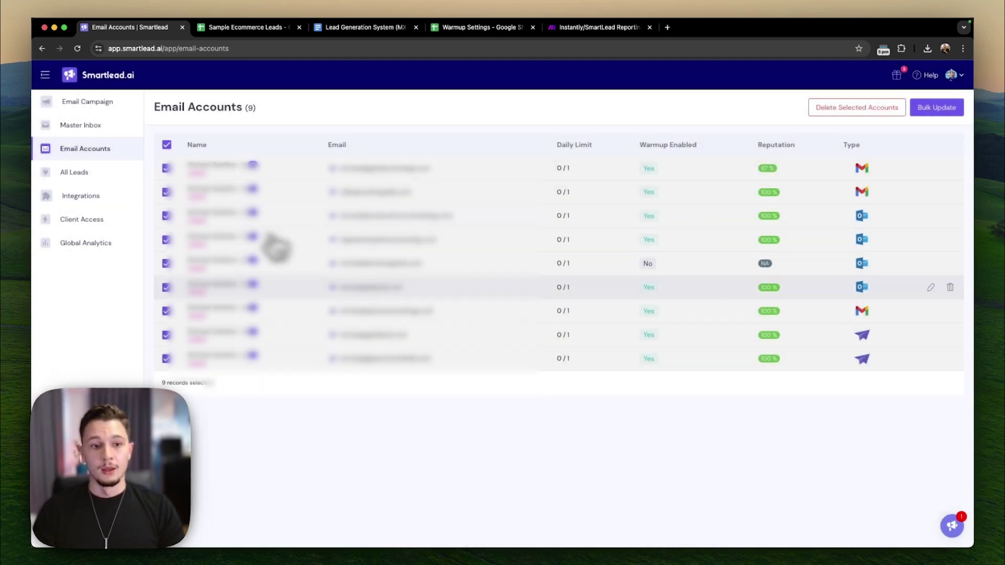
{"action": "left_click", "coordinate": [167, 145]}
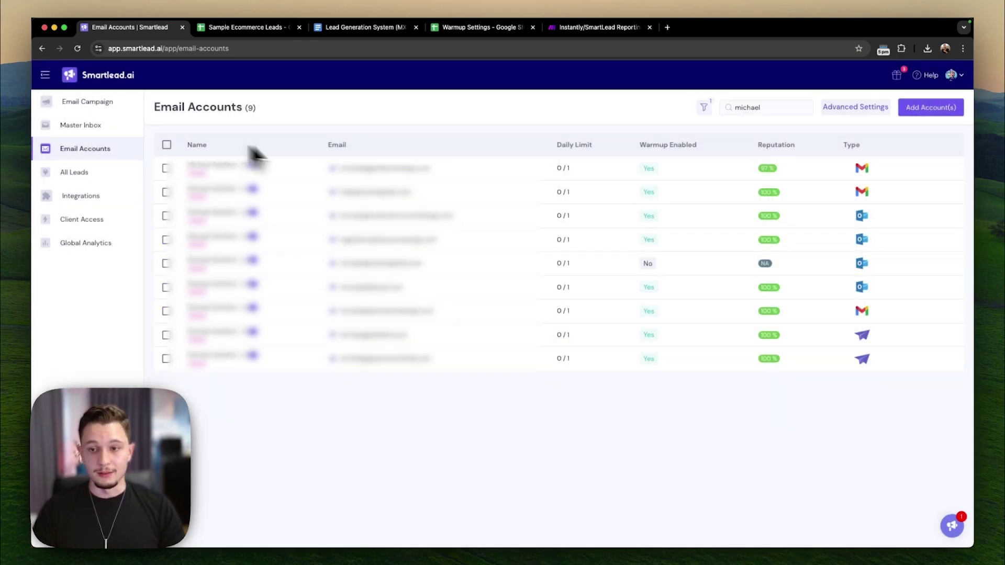
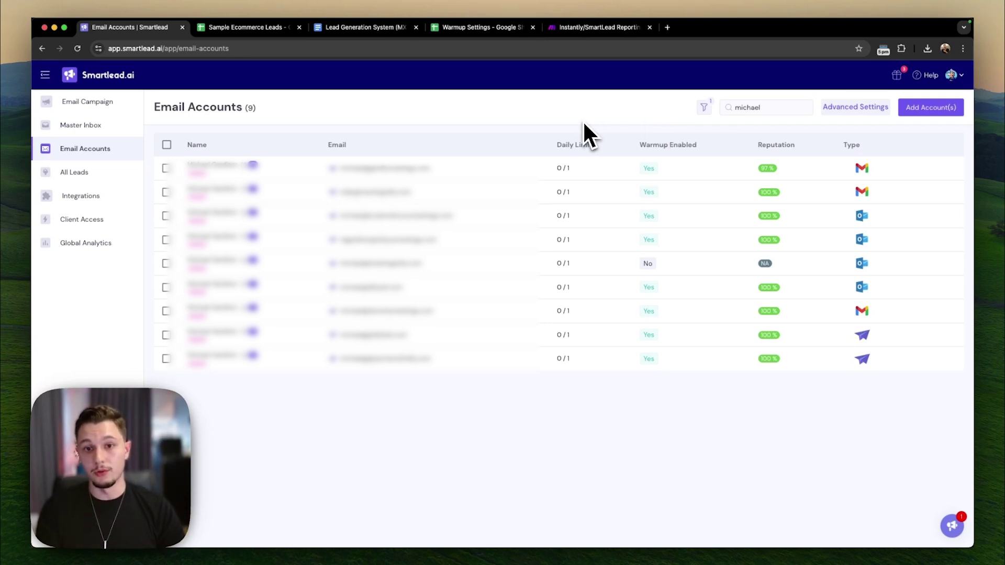
- Open a sender account's overview: 148 warm-up emails sent, 143 in inbox, 97% inbox rate
{"action": "left_click", "coordinate": [234, 166]}
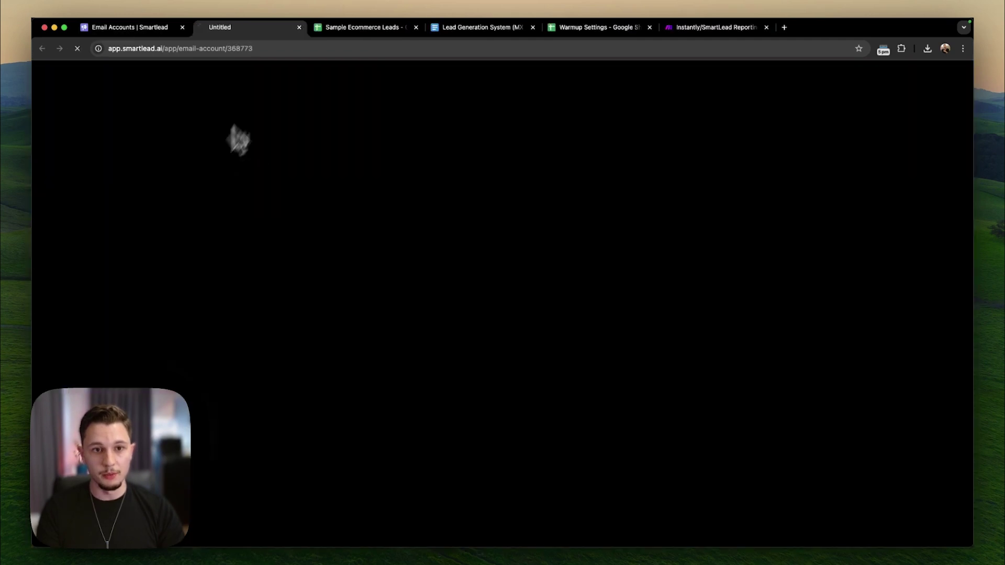
{"action": "left_click", "coordinate": [173, 30]}
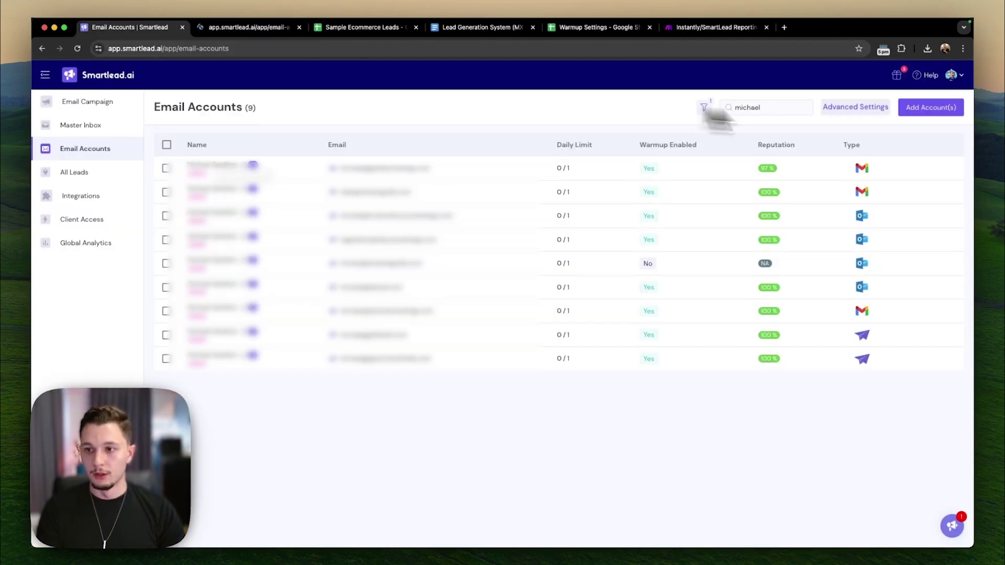
{"action": "left_click", "coordinate": [933, 112]}
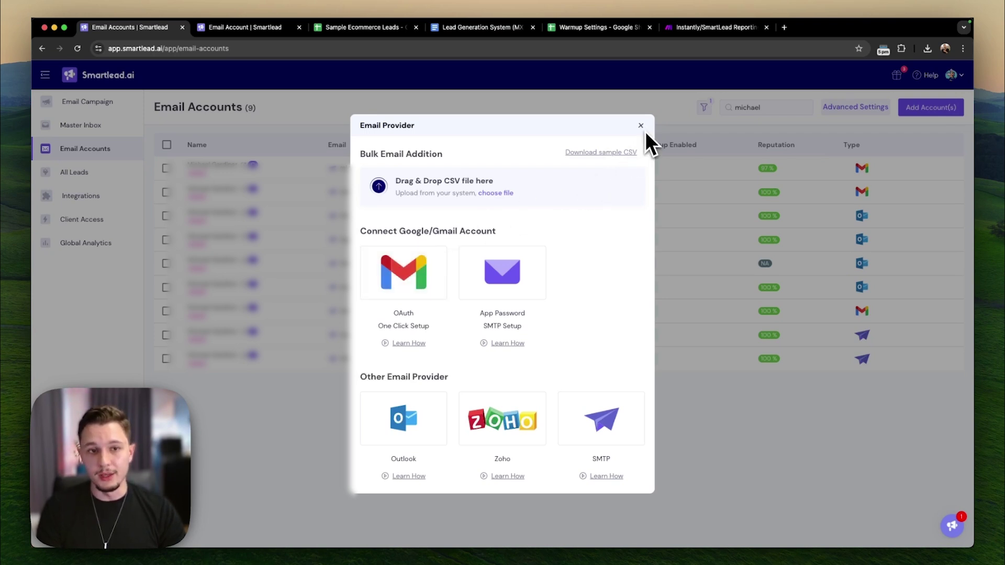
{"action": "left_click", "coordinate": [252, 27]}
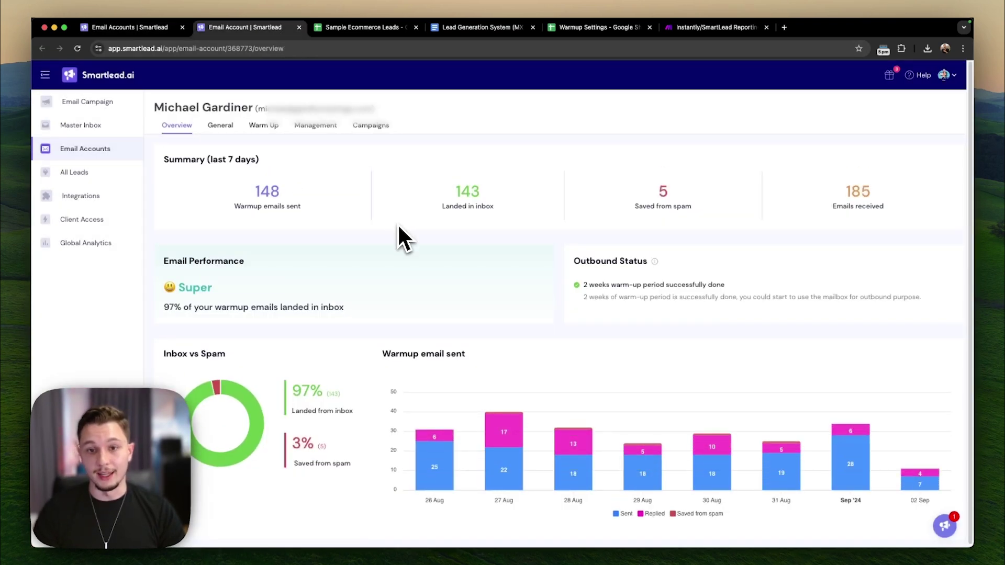
- Inspect the account's General settings, including the messages-per-day and minimum time gap fields
{"action": "left_click", "coordinate": [220, 126]}
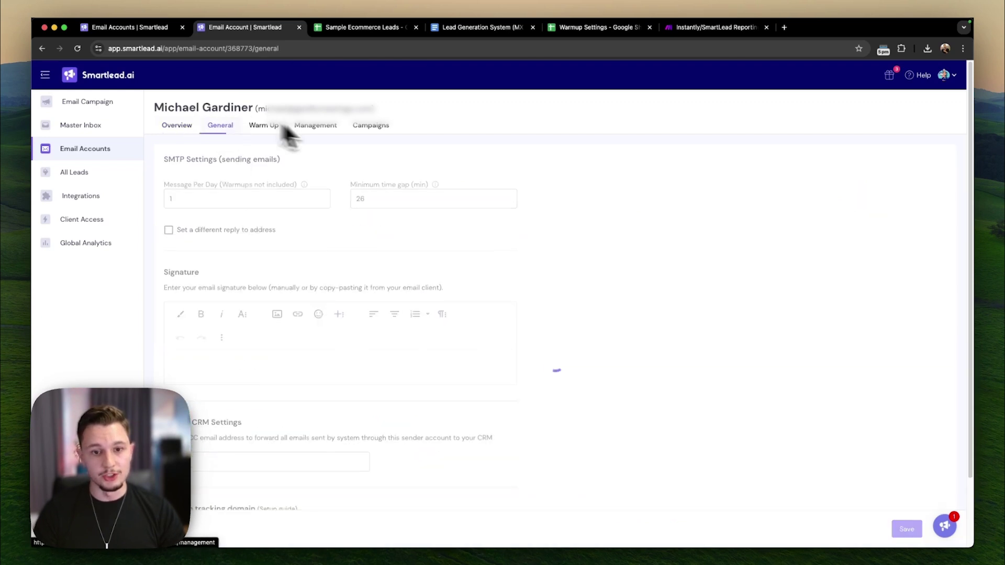
{"action": "left_click", "coordinate": [224, 198]}
{"action": "key", "text": "BackSpace"}
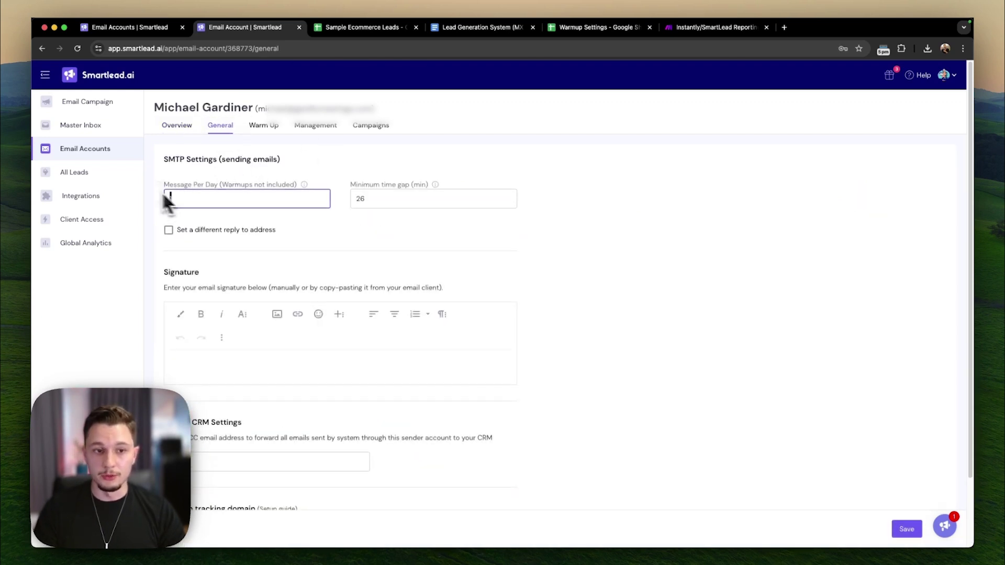
{"action": "left_click_drag", "start_coordinate": [370, 199], "coordinate": [314, 182]}
{"action": "left_click", "coordinate": [343, 212]}
{"action": "scroll", "coordinate": [338, 235], "scroll_direction": "down", "scroll_amount": 2}
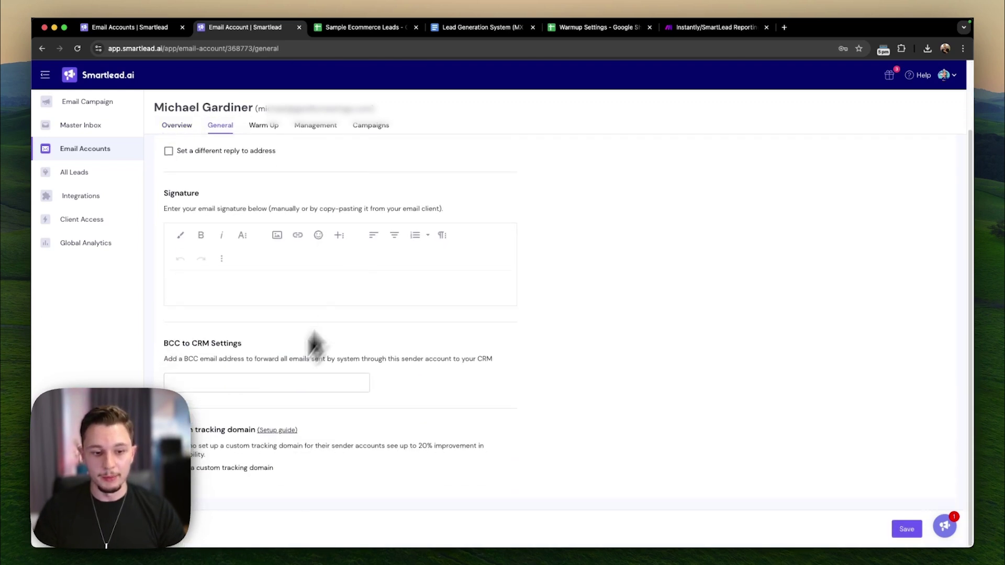
- Turn on the custom tracking domain option and view warm-up settings showing 50 emails per day
{"action": "left_click", "coordinate": [207, 466]}
{"action": "scroll", "coordinate": [227, 459], "scroll_direction": "down", "scroll_amount": 2}
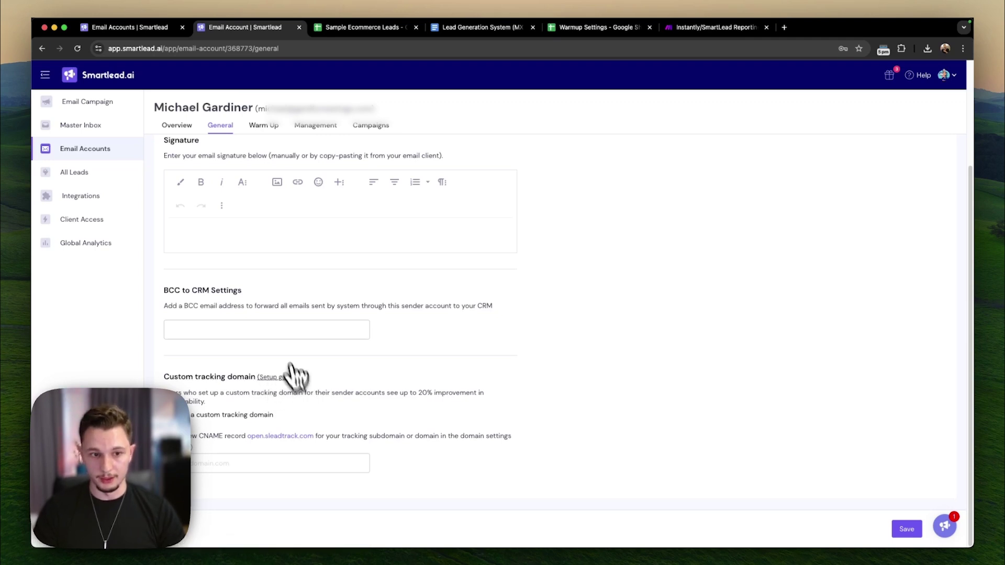
{"action": "left_click", "coordinate": [269, 125]}
{"action": "scroll", "coordinate": [415, 235], "scroll_direction": "down", "scroll_amount": 2}
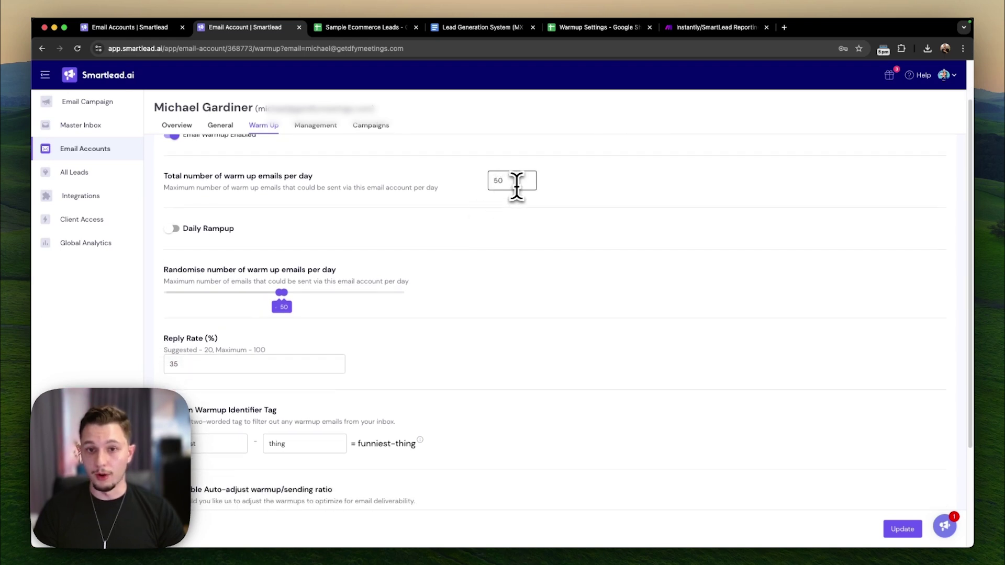
- Switch on daily rampup with an increment of 5, keeping 50 warm-up emails per day
{"action": "double_click", "coordinate": [524, 181]}
{"action": "left_click", "coordinate": [493, 201]}
{"action": "left_click", "coordinate": [210, 229]}
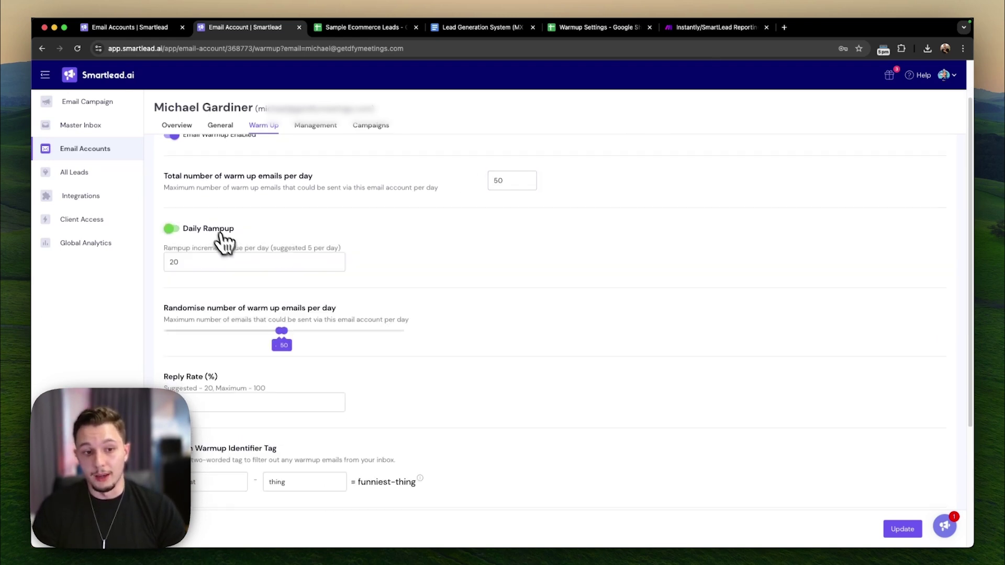
{"action": "left_click", "coordinate": [168, 261]}
{"action": "type", "text": "5"}
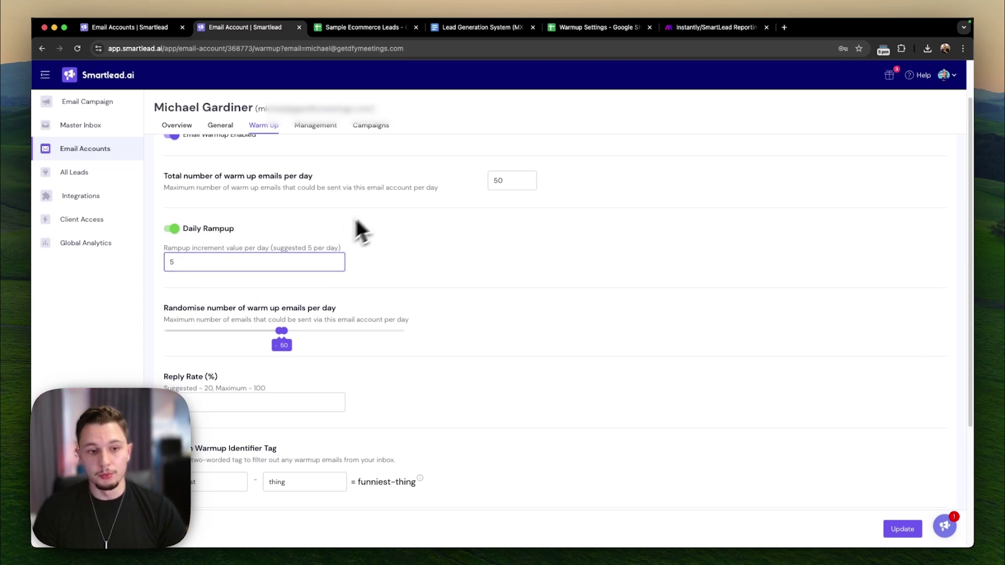
{"action": "scroll", "coordinate": [366, 293], "scroll_direction": "down", "scroll_amount": 3}
- Keep the 35% reply rate and leave auto-adjust warmup/sending ratio switched off
{"action": "double_click", "coordinate": [173, 309]}
{"action": "left_click", "coordinate": [240, 341]}
{"action": "double_click", "coordinate": [230, 311]}
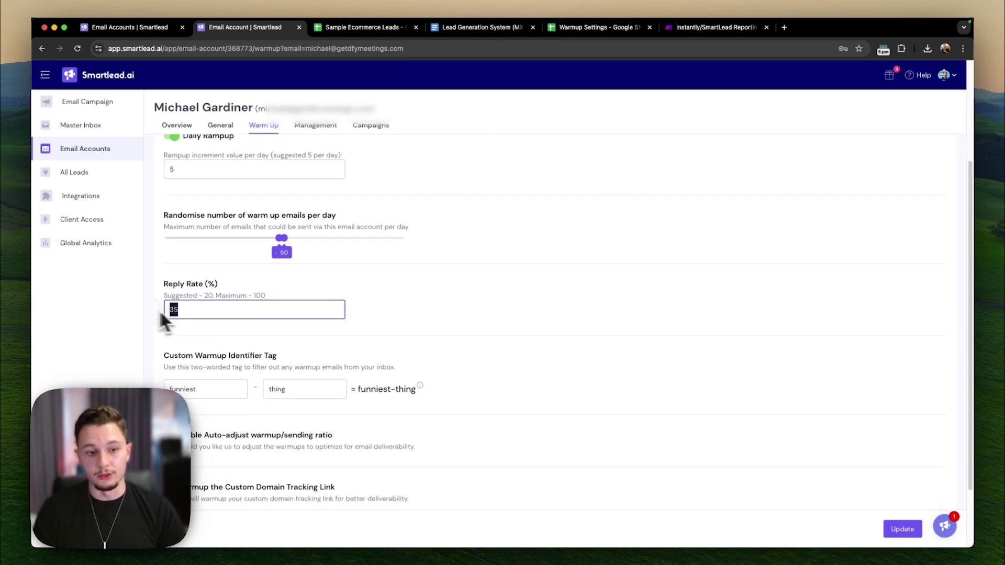
{"action": "left_click", "coordinate": [277, 355]}
{"action": "scroll", "coordinate": [256, 382], "scroll_direction": "down", "scroll_amount": 2}
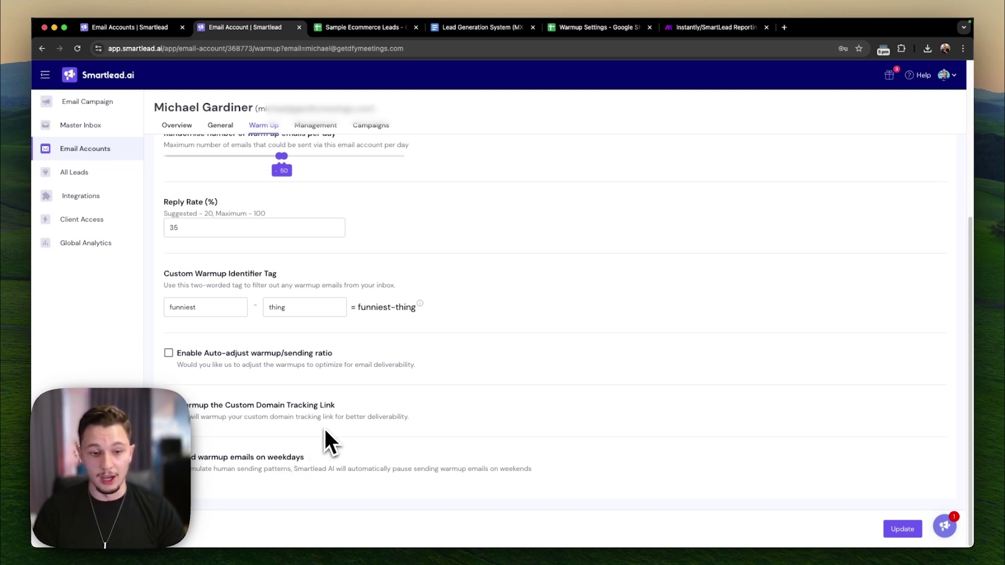
{"action": "left_click", "coordinate": [199, 353]}
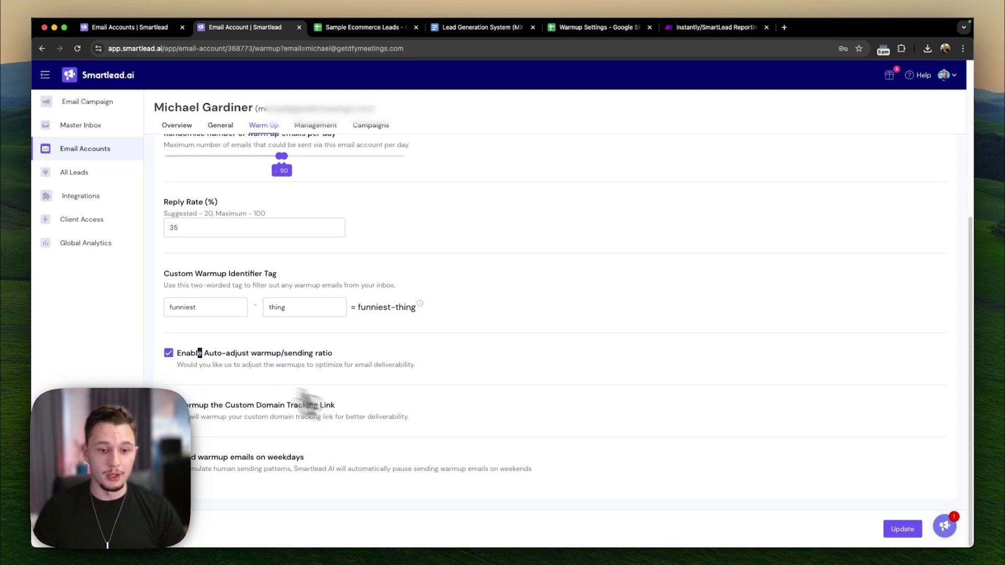
{"action": "left_click", "coordinate": [244, 354]}
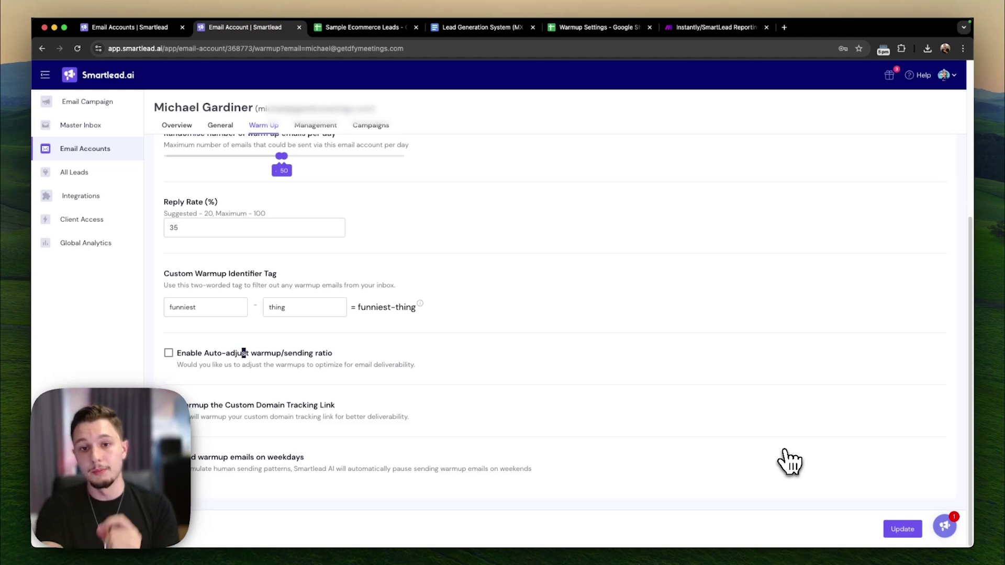
{"action": "scroll", "coordinate": [684, 419], "scroll_direction": "up", "scroll_amount": 5}
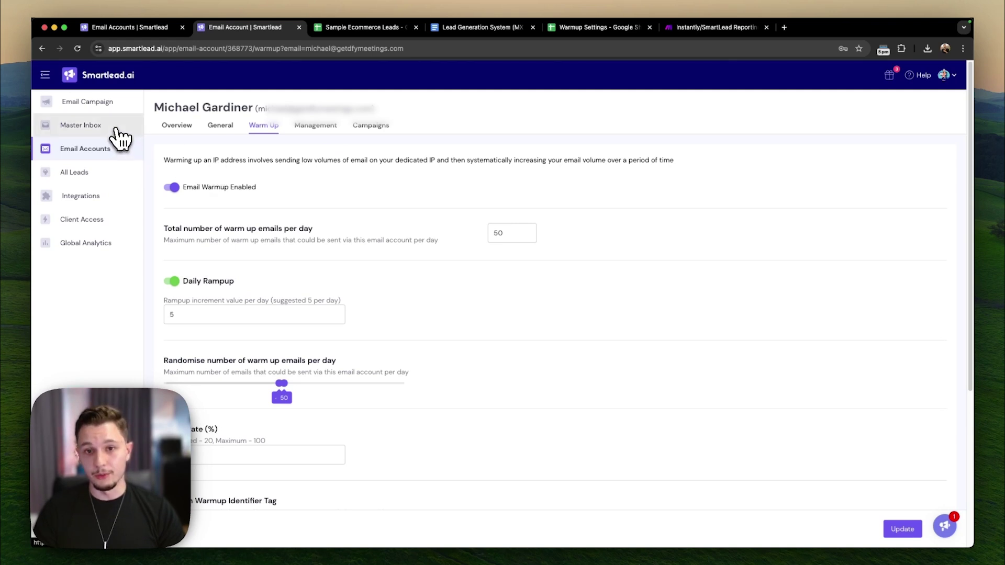
- Open the first Interested lead's conversation in the Master Inbox and start a blank reply
{"action": "left_click", "coordinate": [117, 130]}
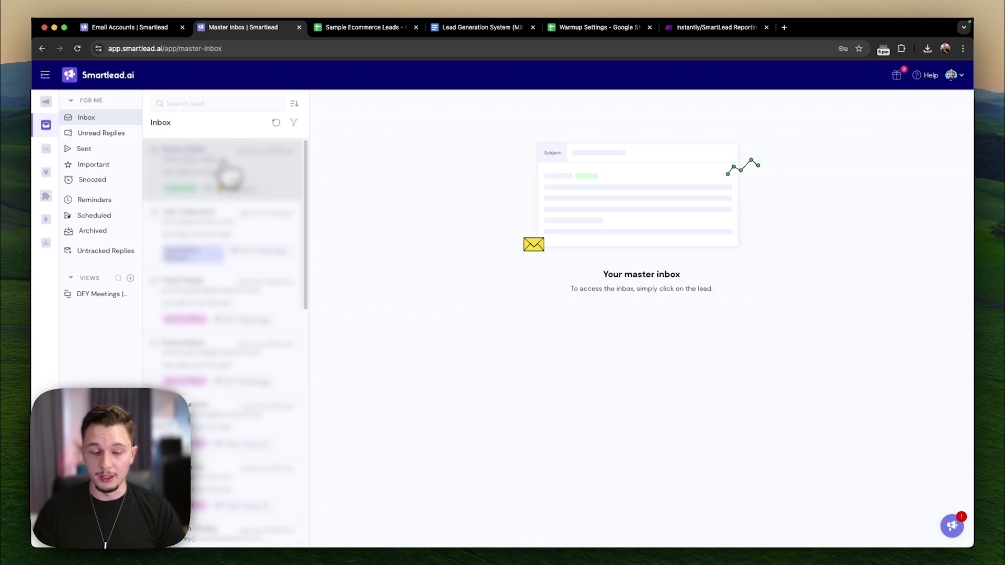
{"action": "left_click", "coordinate": [229, 176]}
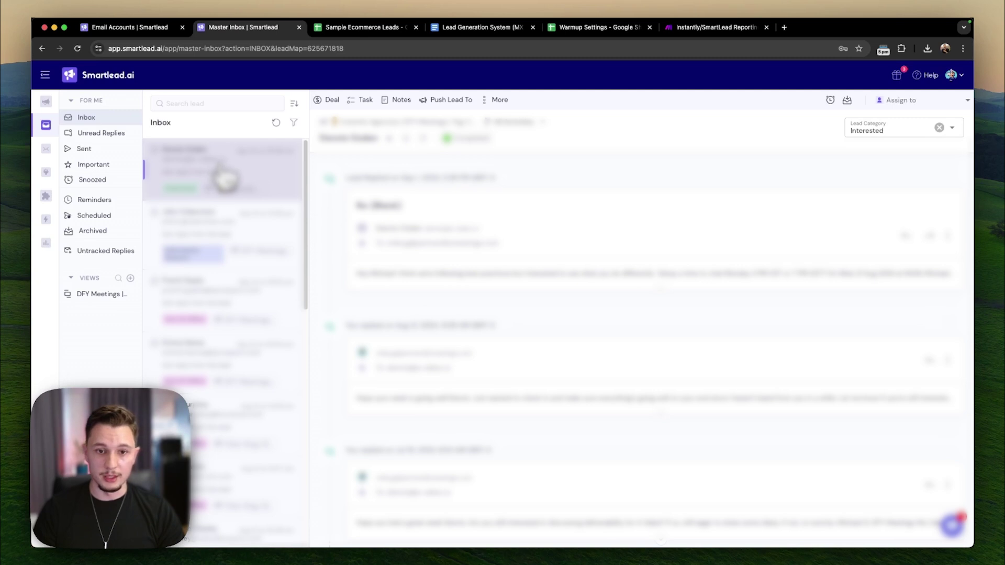
{"action": "scroll", "coordinate": [523, 282], "scroll_direction": "down", "scroll_amount": 5}
{"action": "scroll", "coordinate": [523, 419], "scroll_direction": "down", "scroll_amount": 10}
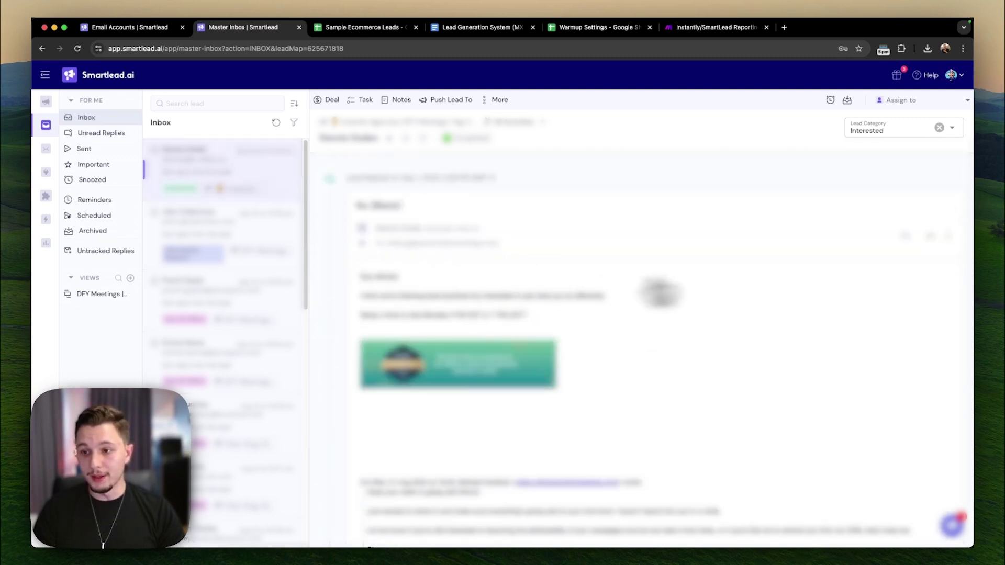
{"action": "left_click", "coordinate": [902, 238]}
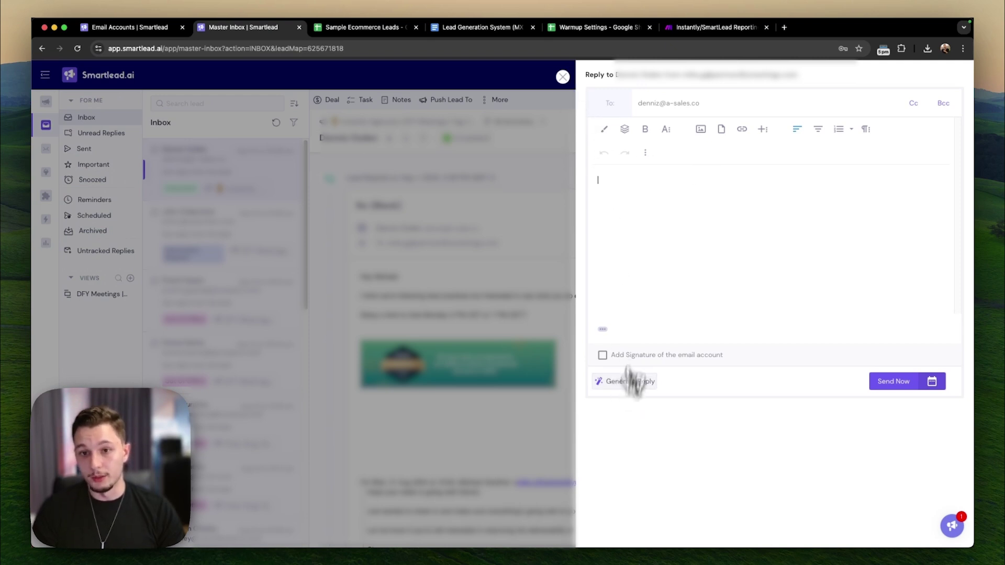
- Glance at the email templates list, close it unused, and close the reply composer
{"action": "left_click", "coordinate": [627, 132]}
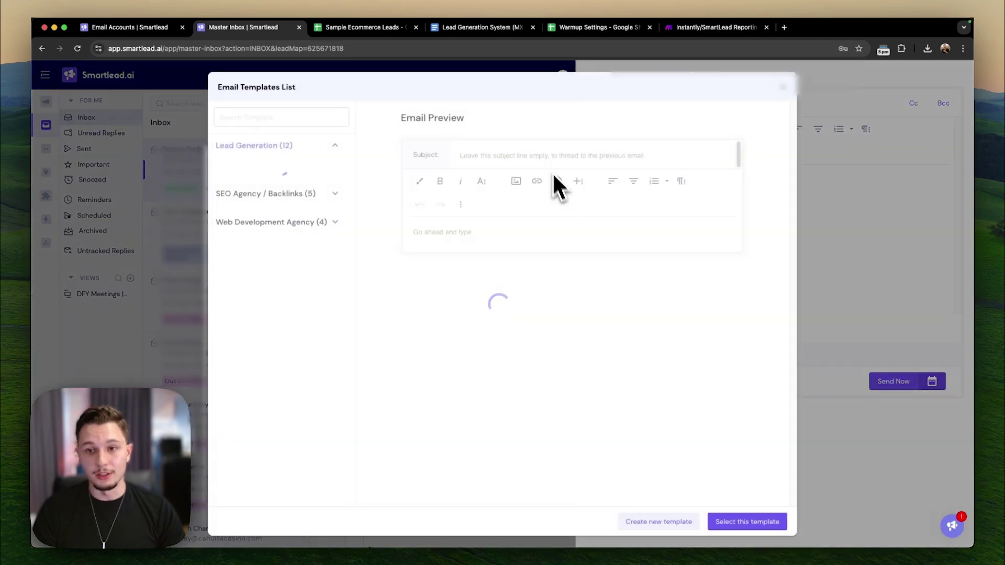
{"action": "left_click", "coordinate": [783, 89]}
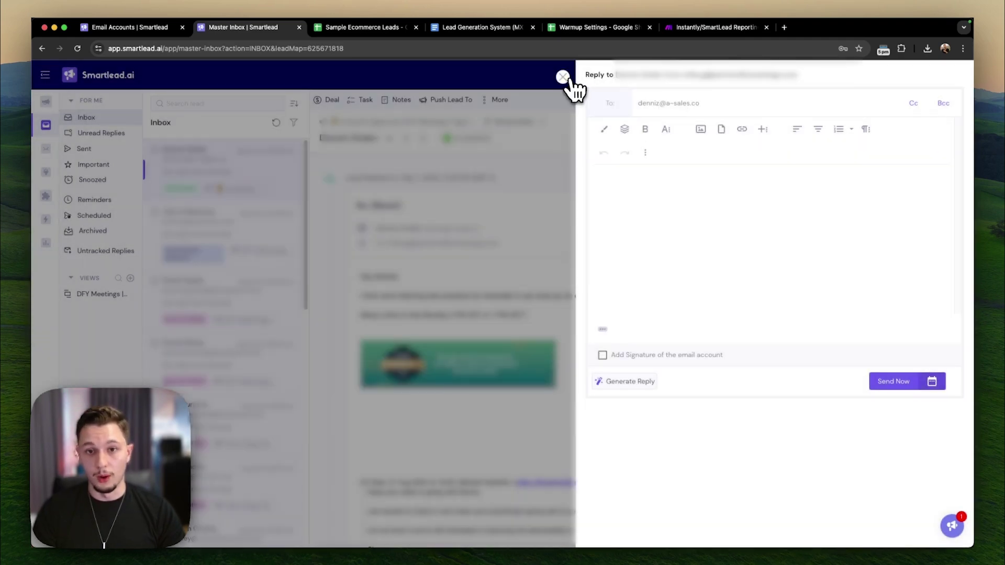
{"action": "left_click", "coordinate": [563, 77]}
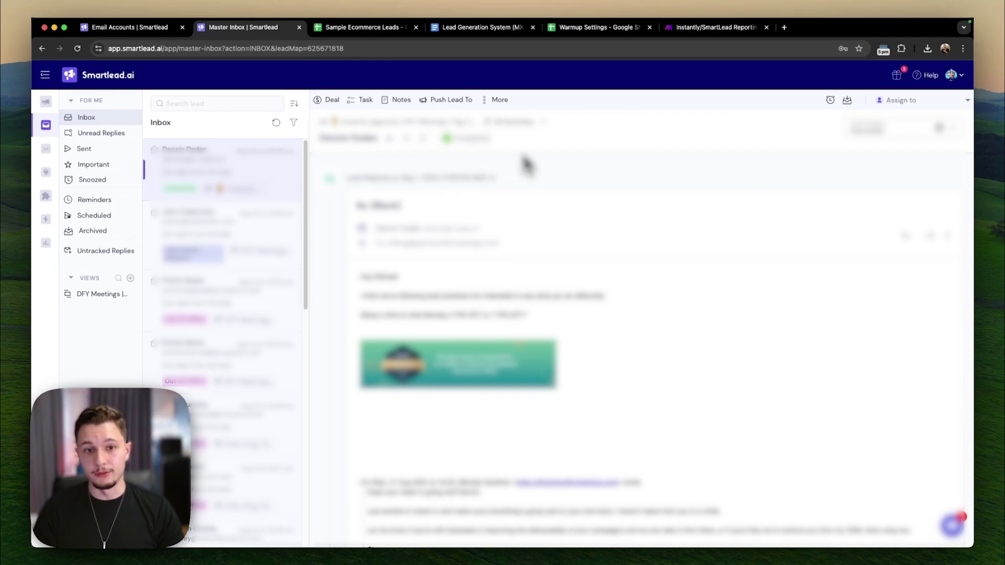
- Try the Deal prompt and a 'Follow up' task due Sep 18, discarding both
{"action": "left_click", "coordinate": [333, 102]}
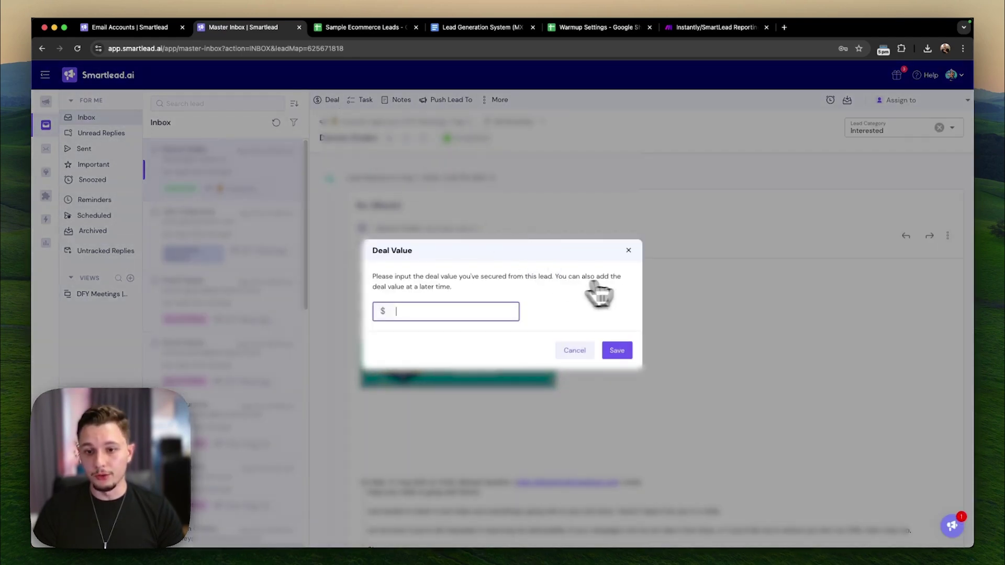
{"action": "left_click", "coordinate": [630, 251]}
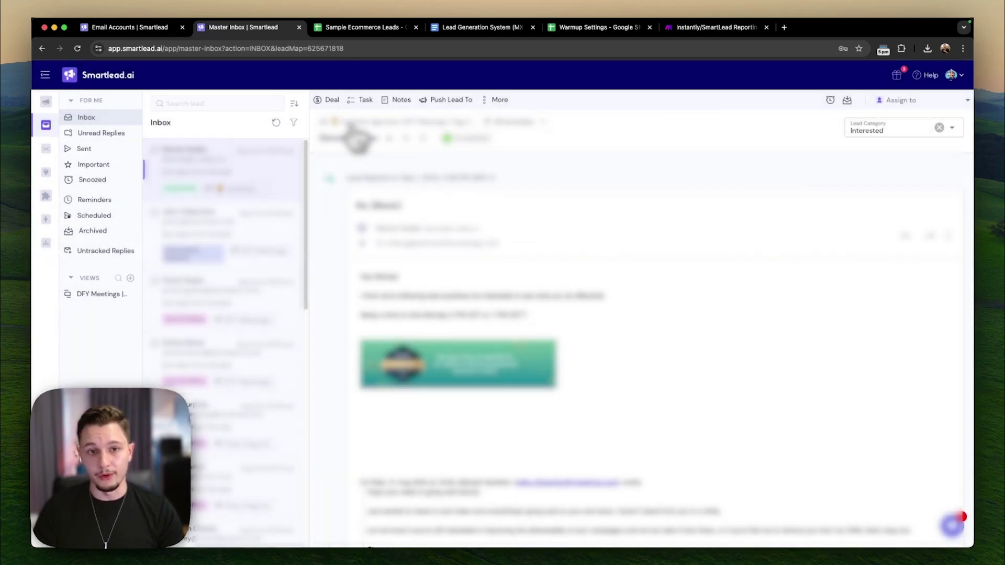
{"action": "left_click", "coordinate": [364, 100]}
{"action": "type", "text": "Follow up"}
{"action": "left_click", "coordinate": [834, 209]}
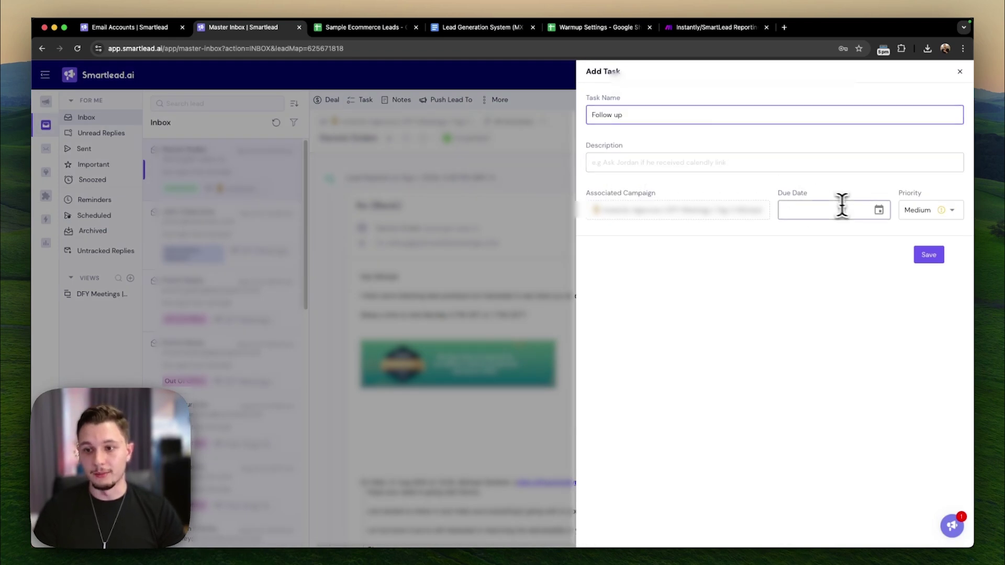
{"action": "left_click", "coordinate": [879, 229]}
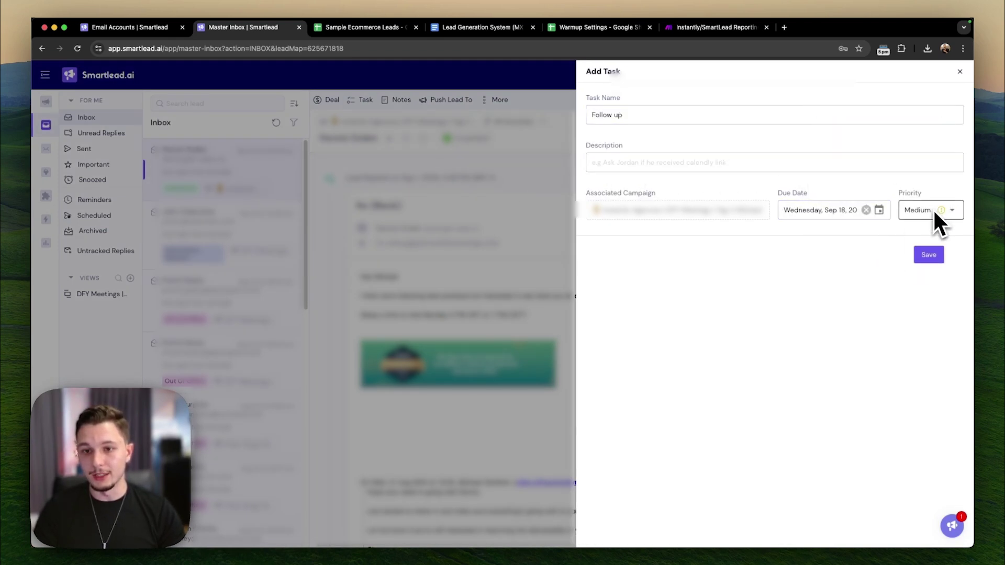
{"action": "left_click", "coordinate": [960, 71]}
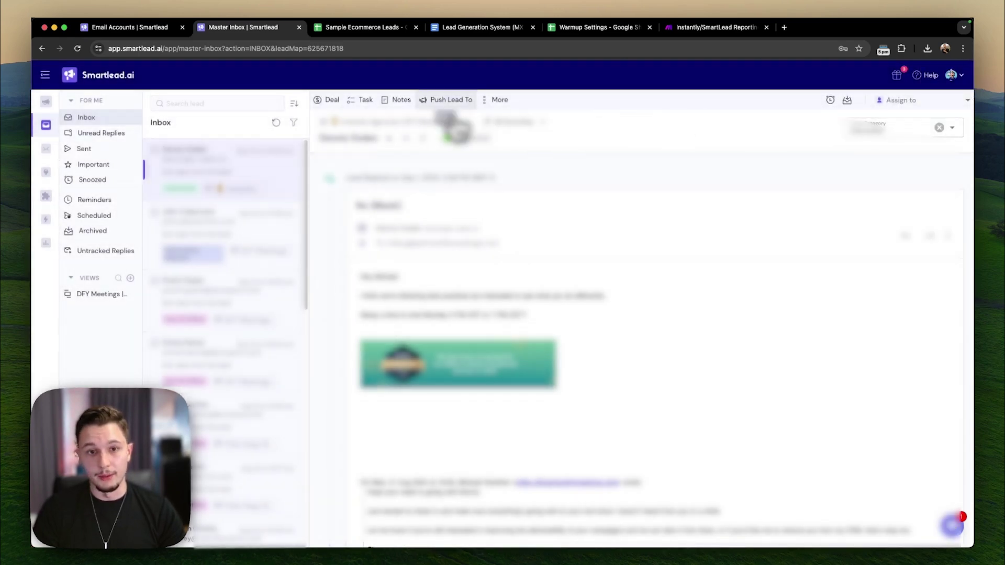
- Discard a test note and the Push Lead To dialog, then show the More actions menu
{"action": "left_click", "coordinate": [399, 101]}
{"action": "type", "text": "dfglsdfgjsk"}
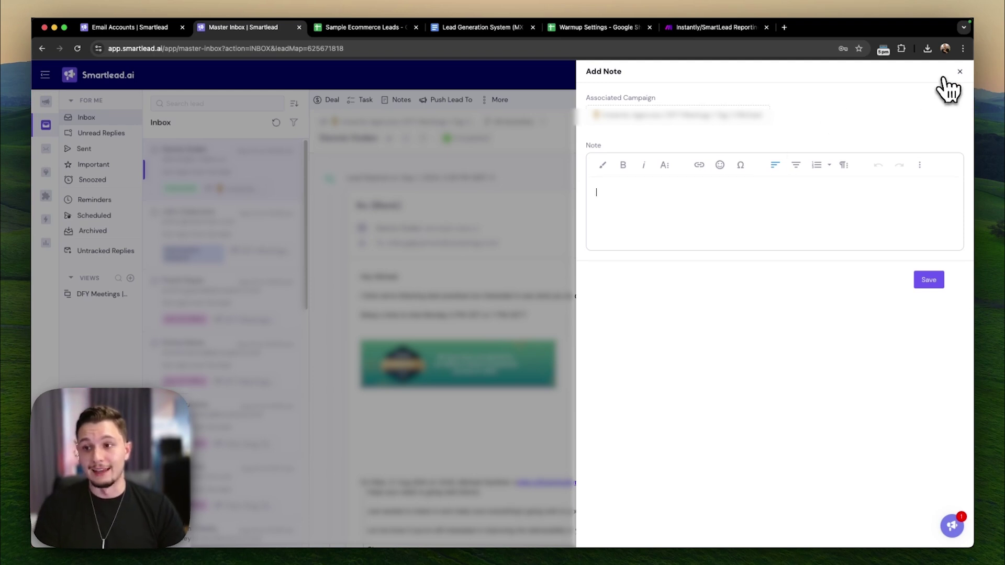
{"action": "left_click", "coordinate": [960, 72]}
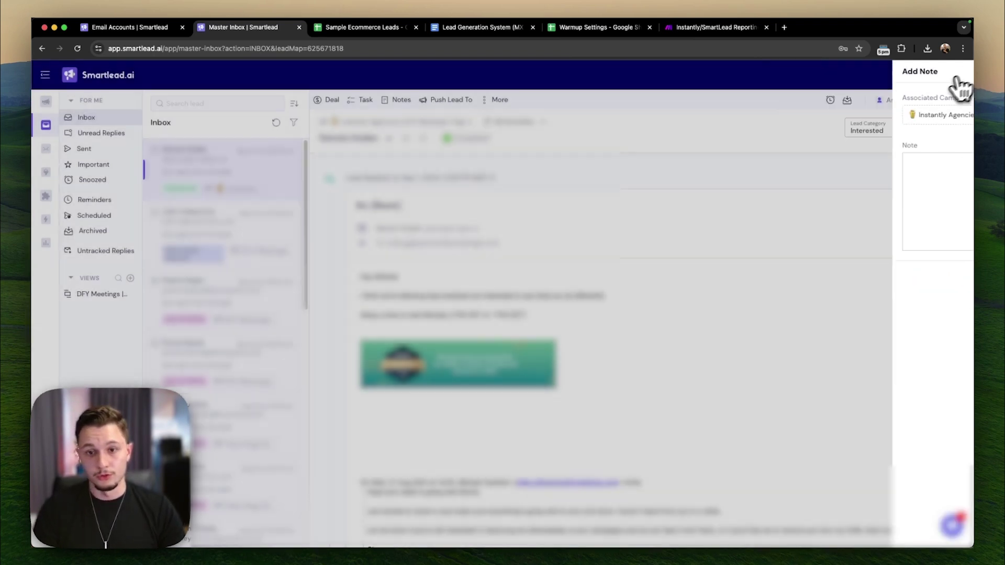
{"action": "left_click", "coordinate": [448, 107]}
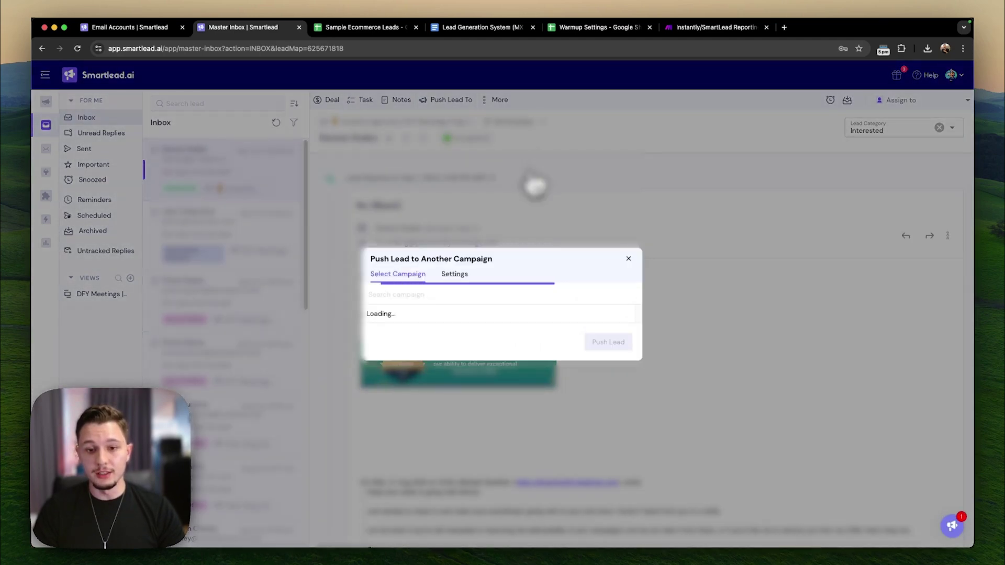
{"action": "left_click", "coordinate": [628, 186]}
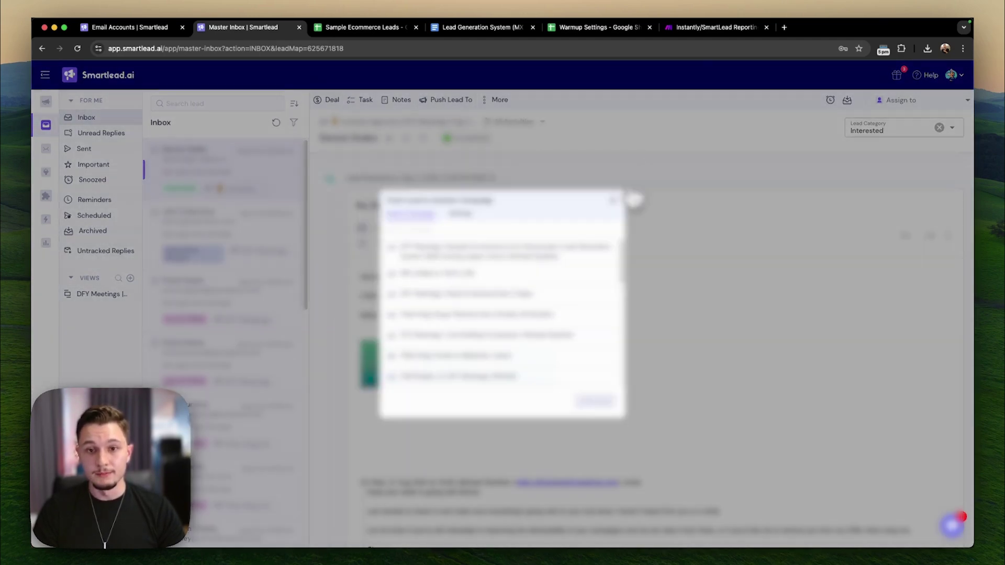
{"action": "left_click", "coordinate": [500, 100]}
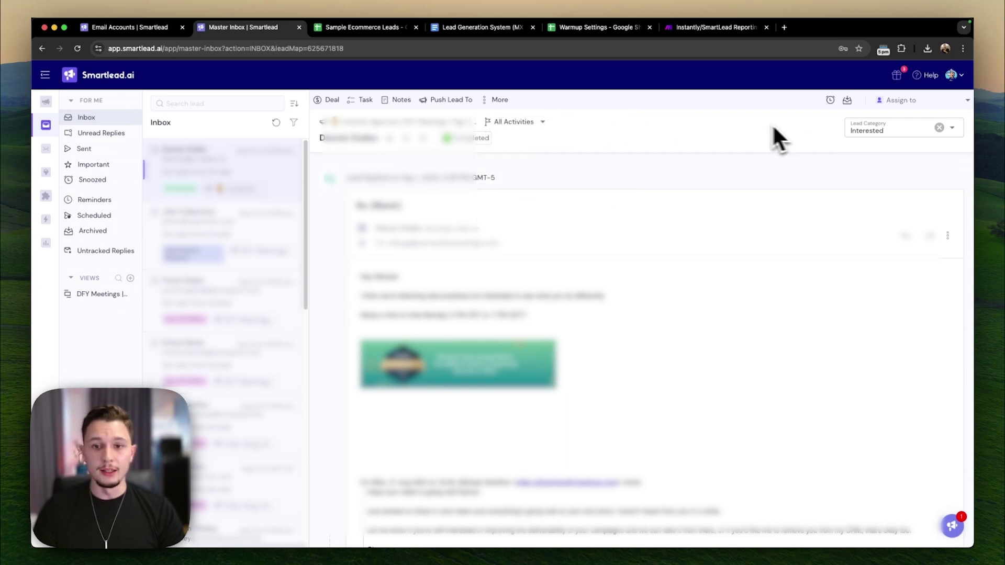
- Keep the lead category as Interested, leave it unassigned, and open Untracked Replies (1,676 replies)
{"action": "left_click", "coordinate": [855, 125]}
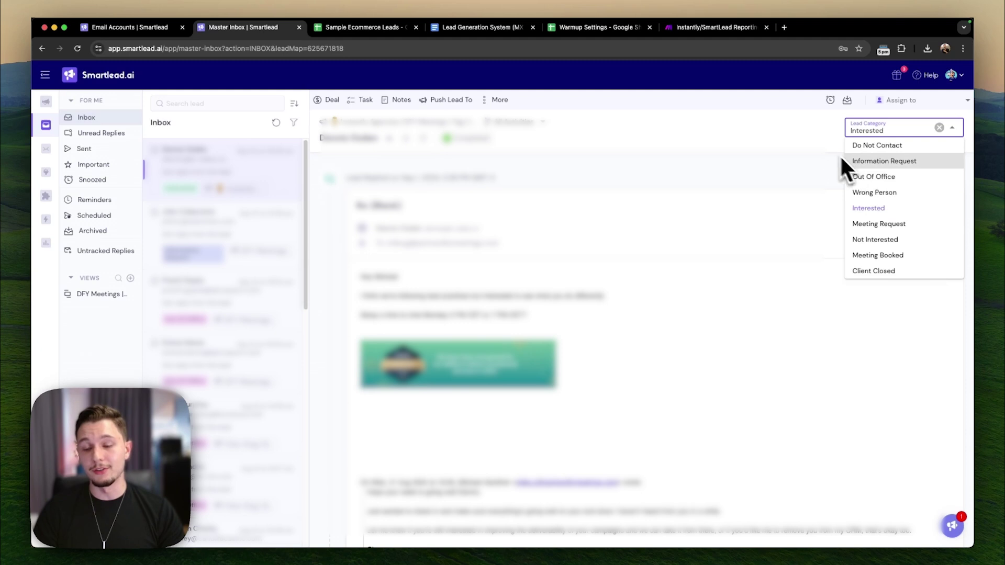
{"action": "left_click", "coordinate": [818, 146]}
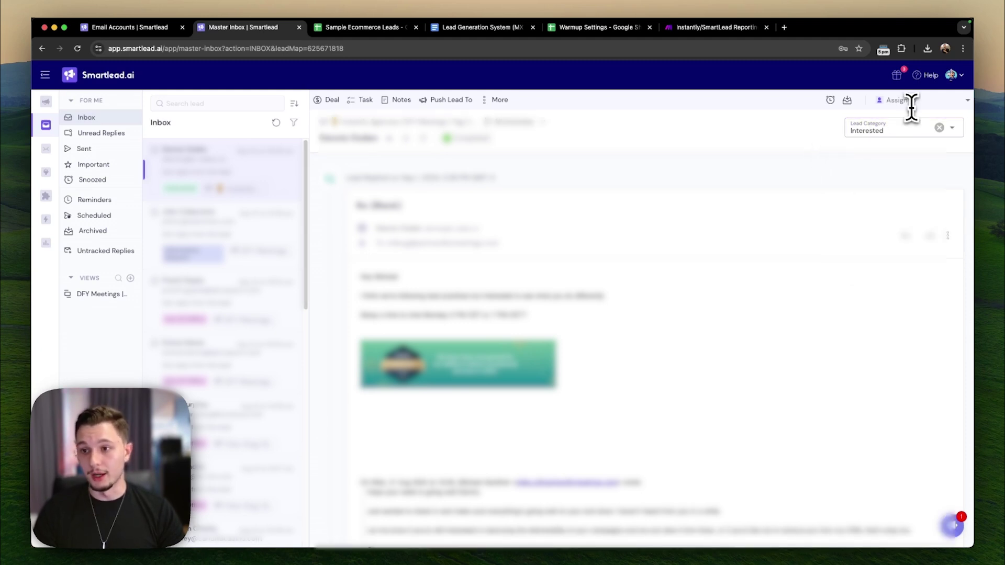
{"action": "left_click", "coordinate": [887, 101]}
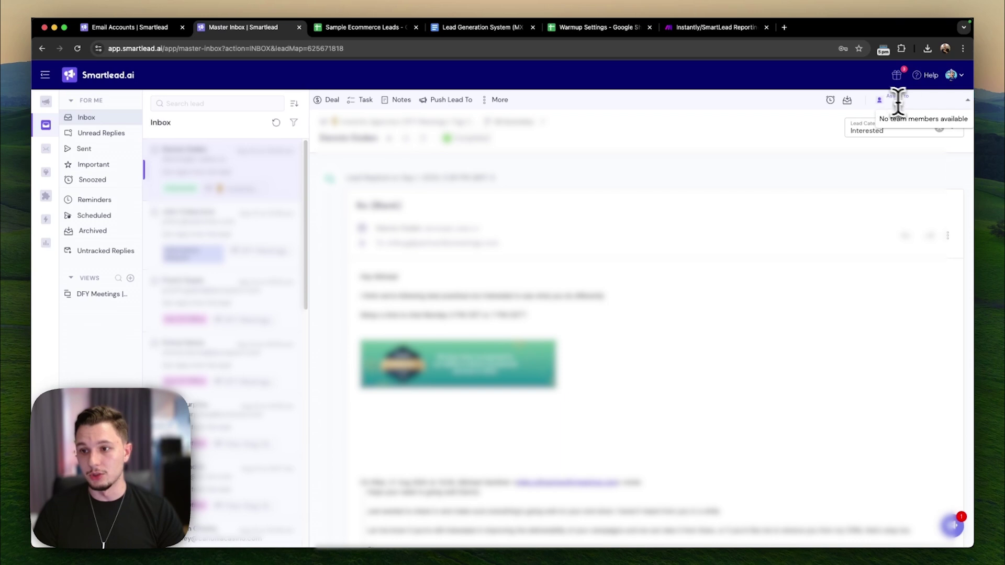
{"action": "left_click", "coordinate": [813, 131]}
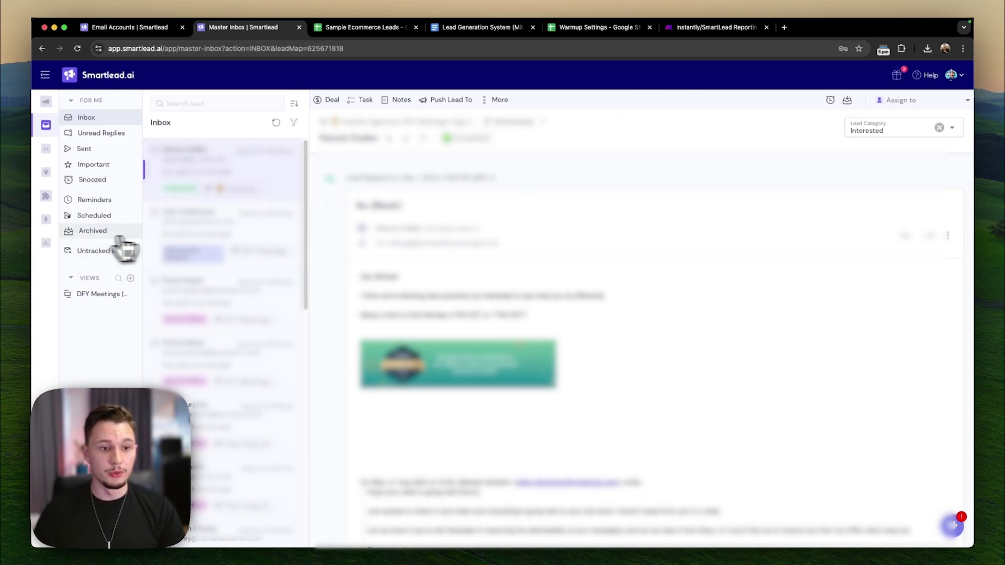
{"action": "left_click", "coordinate": [107, 252]}
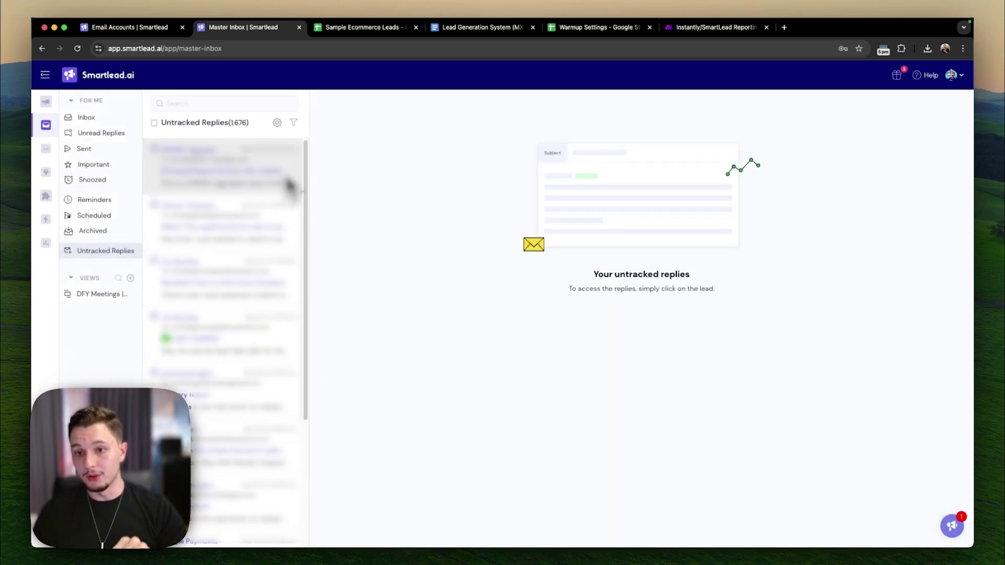
{"action": "left_click", "coordinate": [111, 118]}
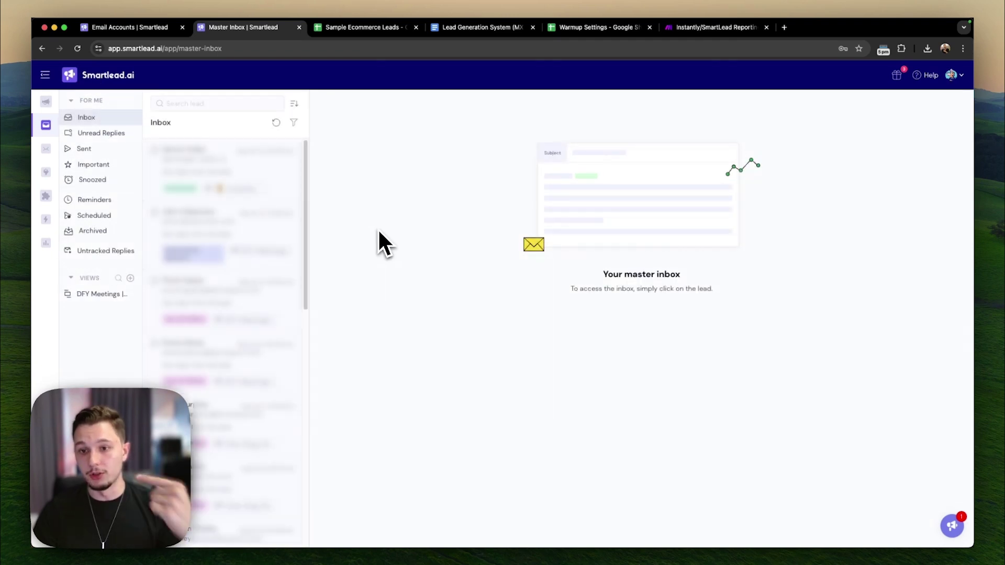
{"action": "left_click", "coordinate": [100, 250]}
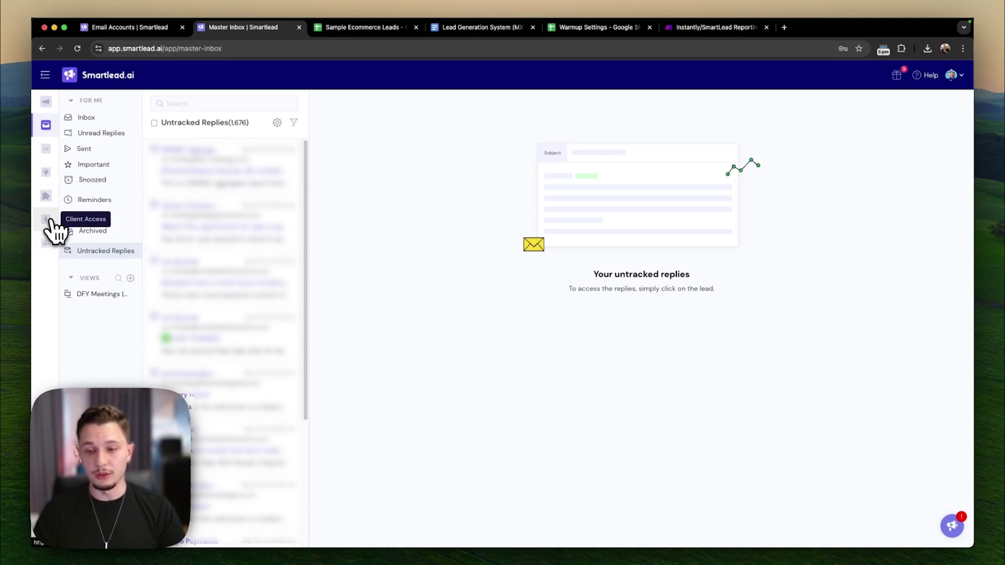
- Check Global Analytics and the Email Campaigns list, then bring up the Warmup Settings Google Sheet
{"action": "left_click", "coordinate": [53, 241]}
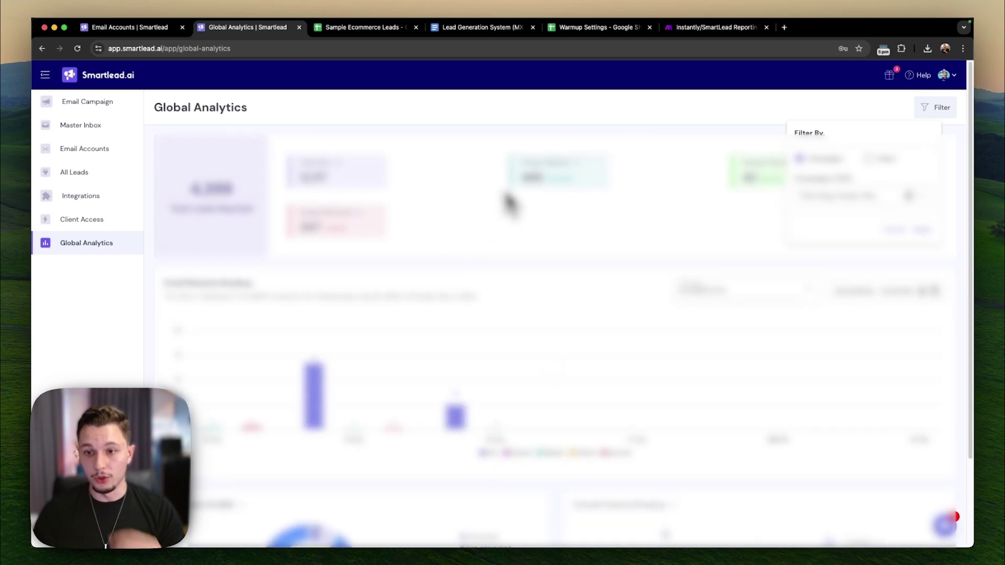
{"action": "left_click", "coordinate": [506, 195]}
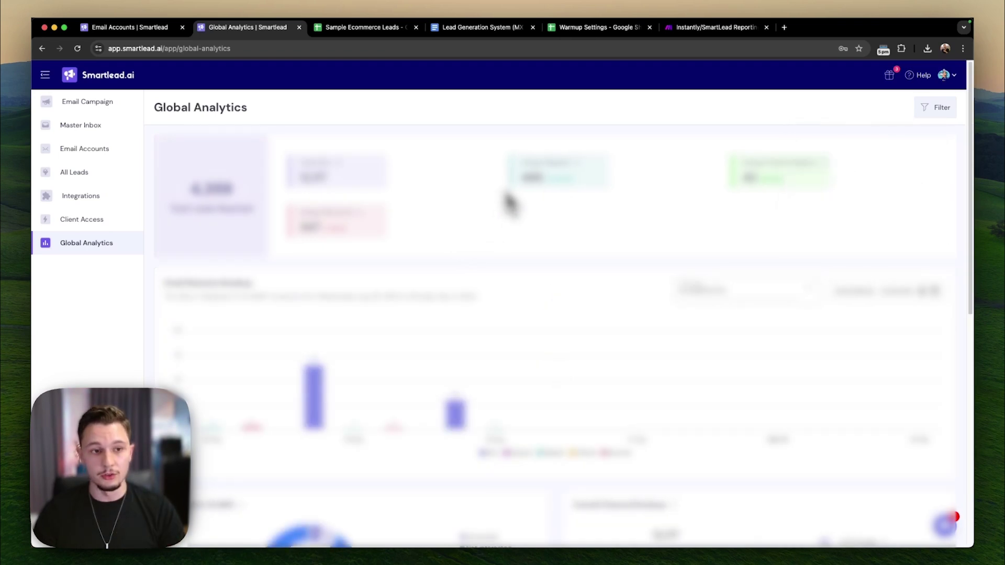
{"action": "left_click", "coordinate": [109, 120]}
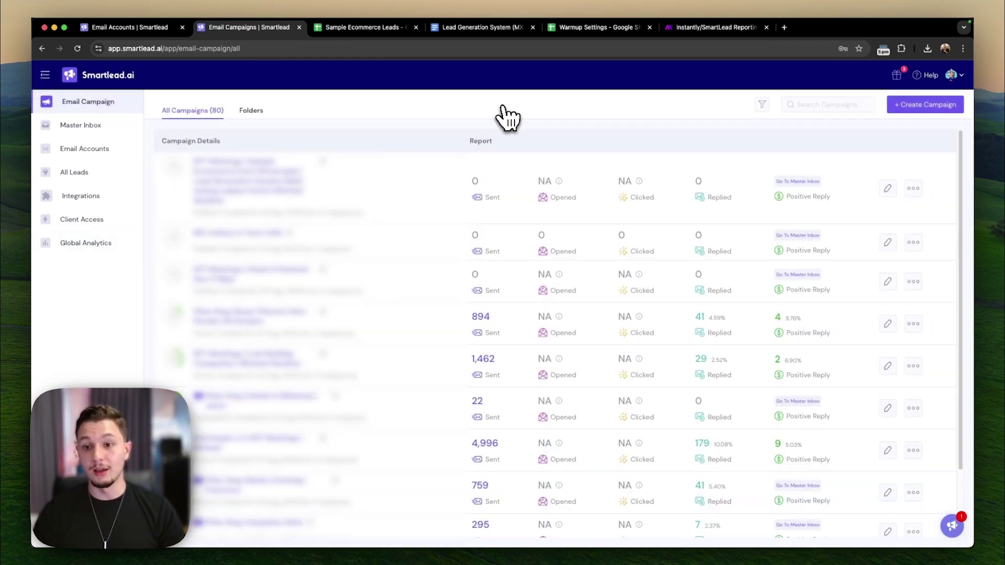
{"action": "left_click", "coordinate": [594, 28]}
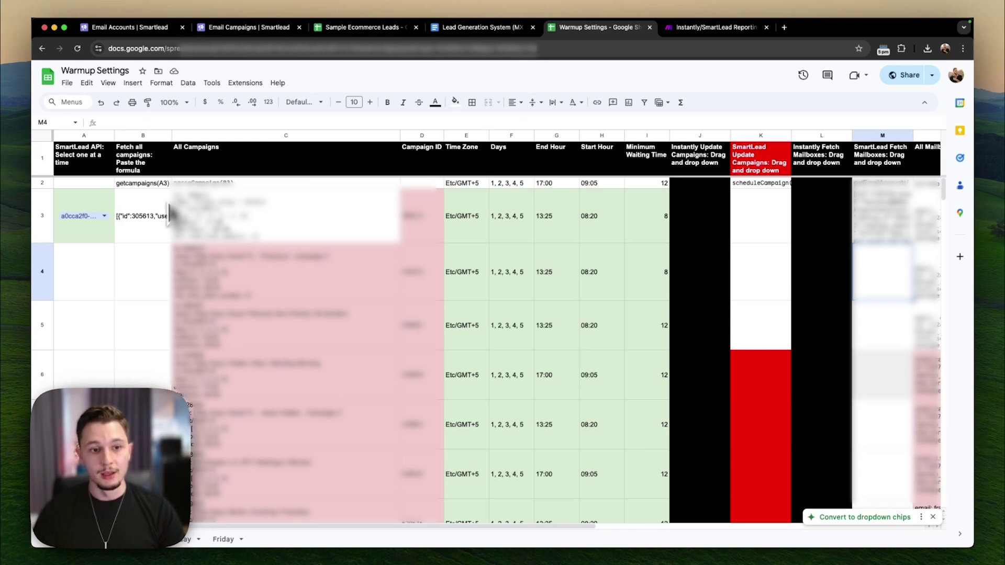
- Inspect the getcampaigns formula in B3 and the parseCampaign formula in C3
{"action": "left_click", "coordinate": [145, 217]}
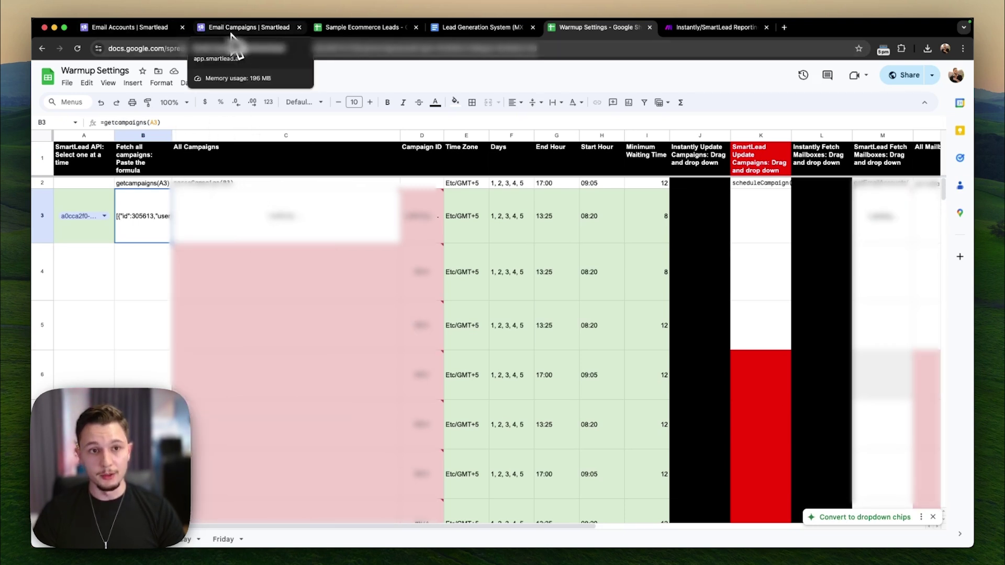
{"action": "left_click", "coordinate": [231, 30]}
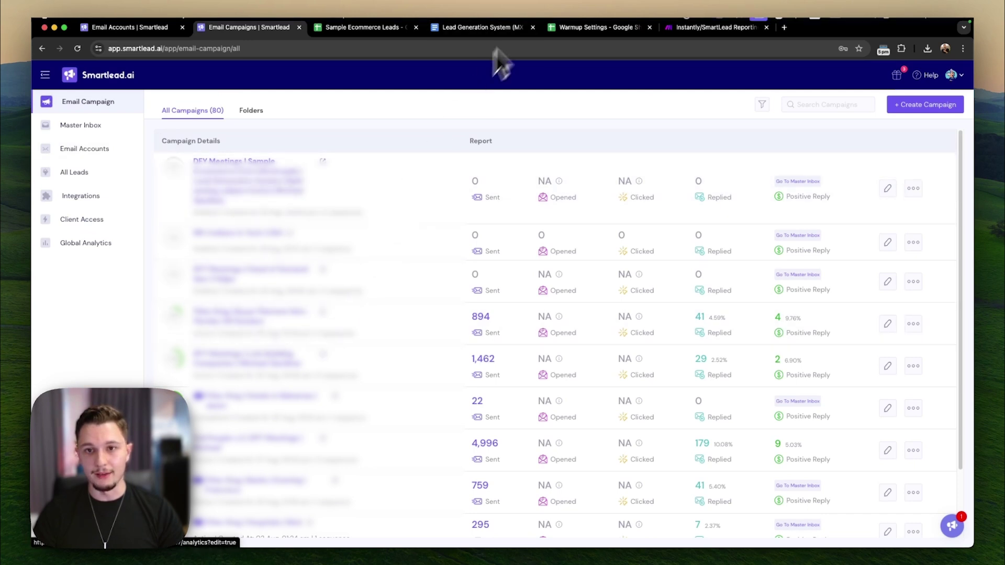
{"action": "left_click", "coordinate": [575, 29]}
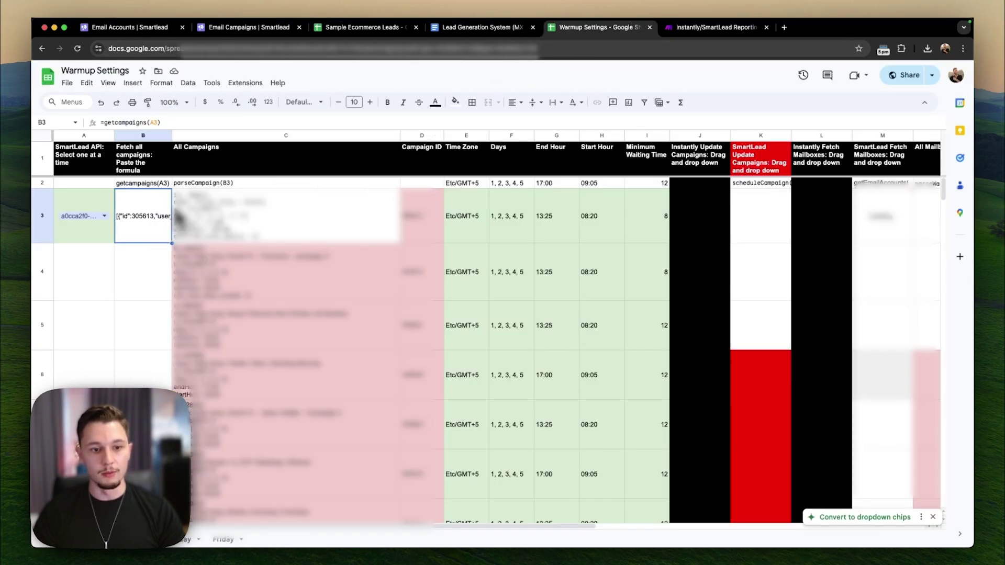
{"action": "left_click", "coordinate": [196, 217]}
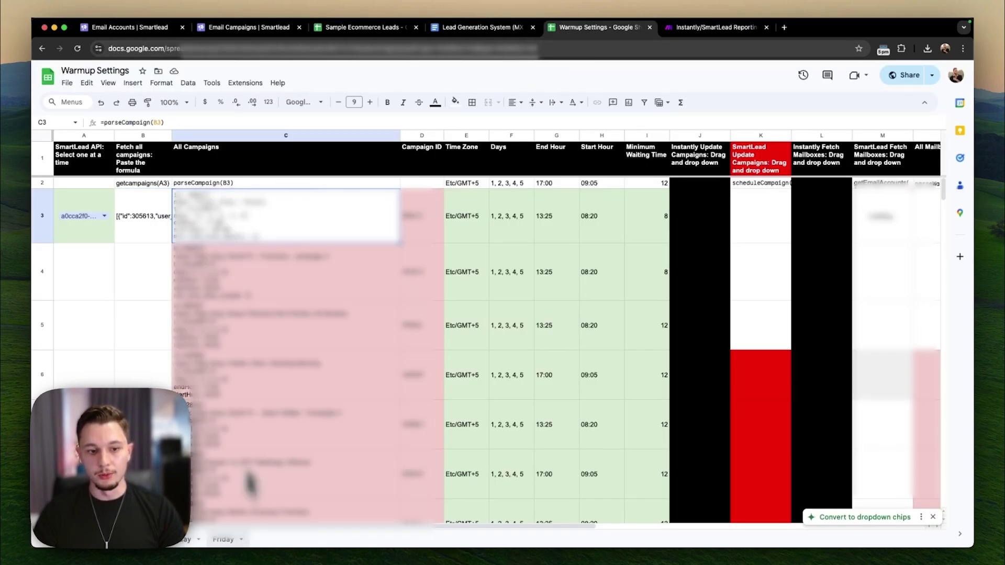
{"action": "key", "text": "super+shift+Down"}
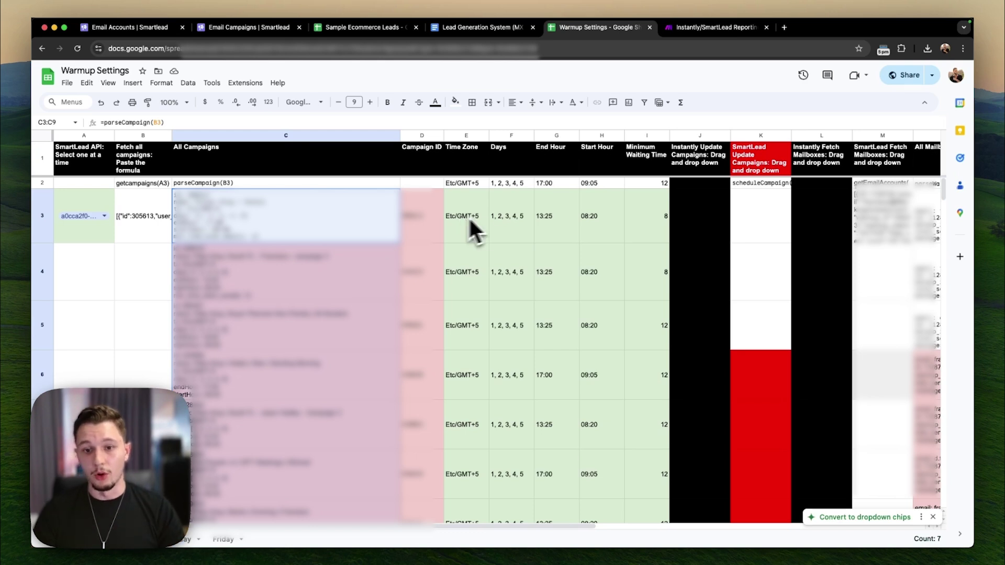
- Review the schedule settings in E3:I7, comparing the H7 start hour against Smartlead's pages
{"action": "left_click_drag", "start_coordinate": [481, 221], "coordinate": [635, 410]}
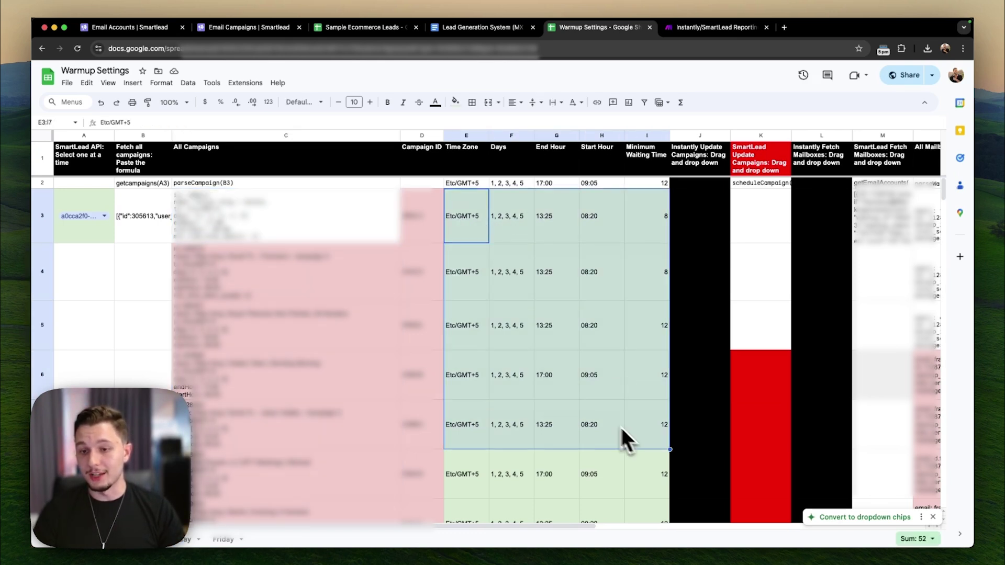
{"action": "left_click", "coordinate": [621, 430]}
{"action": "left_click", "coordinate": [173, 30]}
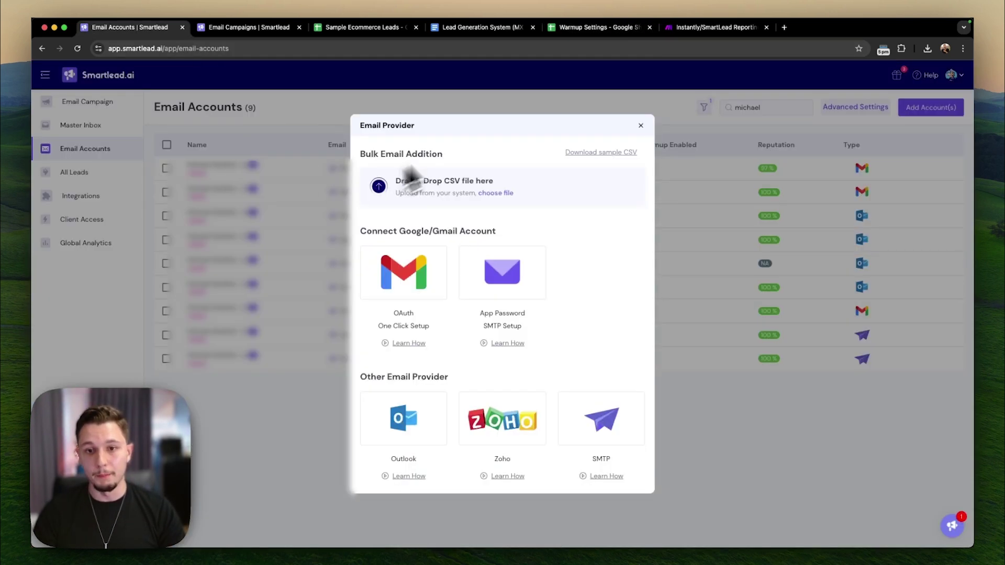
{"action": "left_click", "coordinate": [252, 30]}
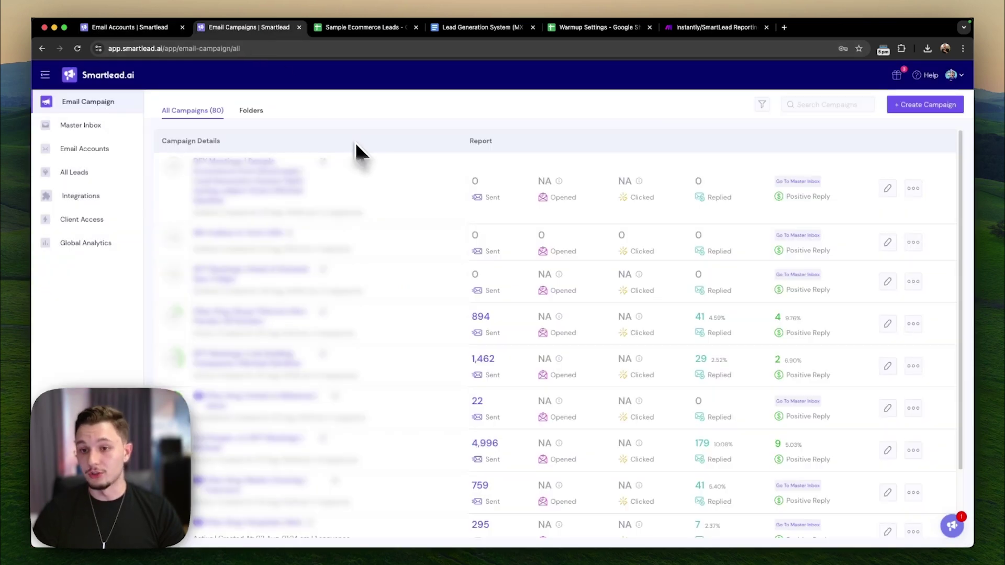
{"action": "left_click", "coordinate": [591, 29]}
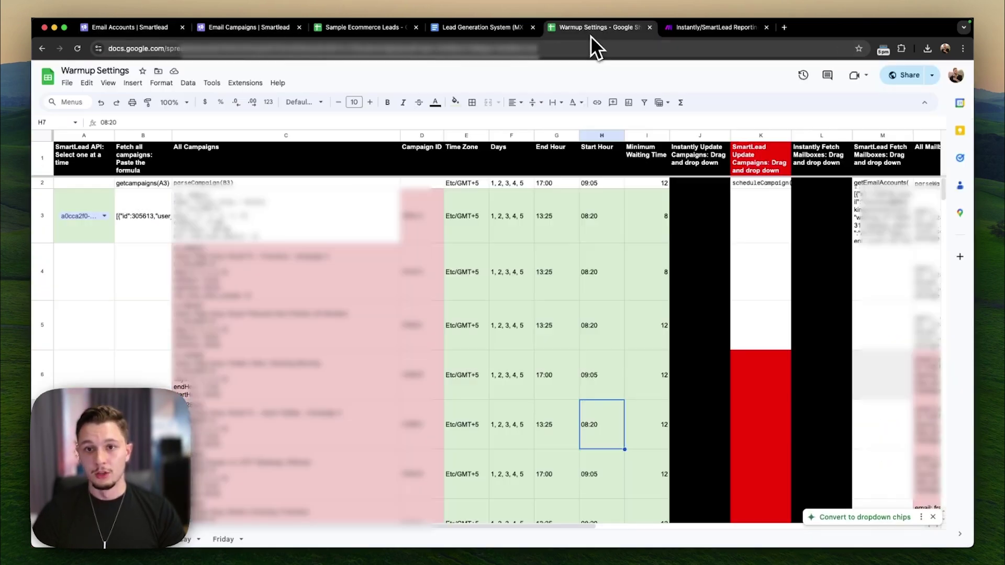
- Review the warm-up settings in Q3:T7, including Min Waiting Time in R7, then open the Make scenario
{"action": "scroll", "coordinate": [497, 316], "scroll_direction": "right", "scroll_amount": 10}
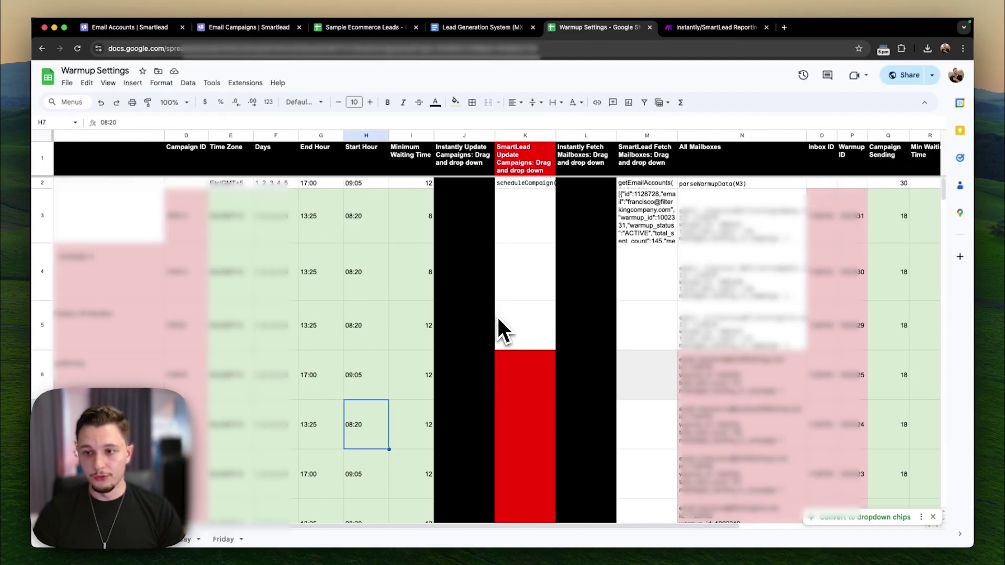
{"action": "left_click_drag", "start_coordinate": [584, 228], "coordinate": [695, 442]}
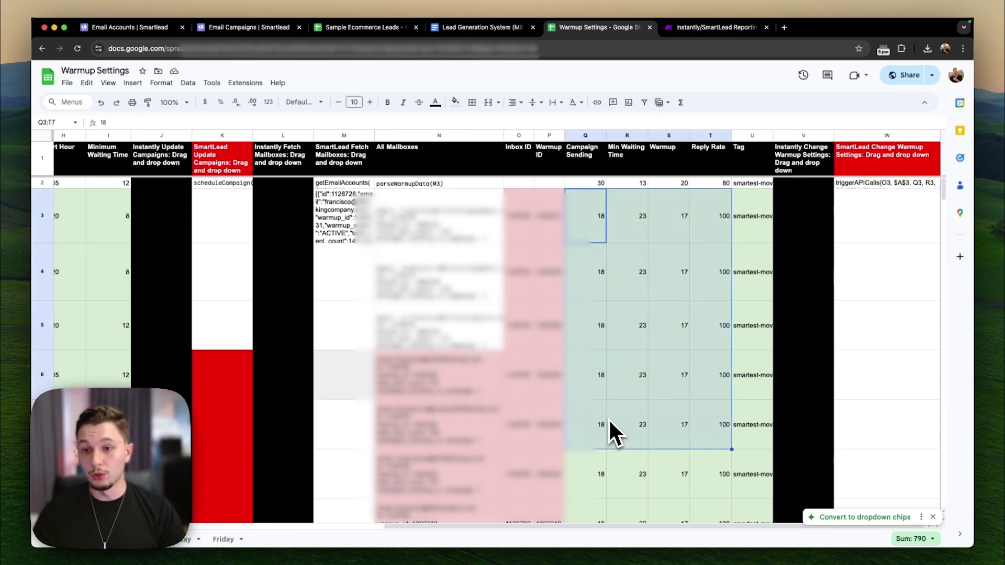
{"action": "left_click", "coordinate": [610, 422]}
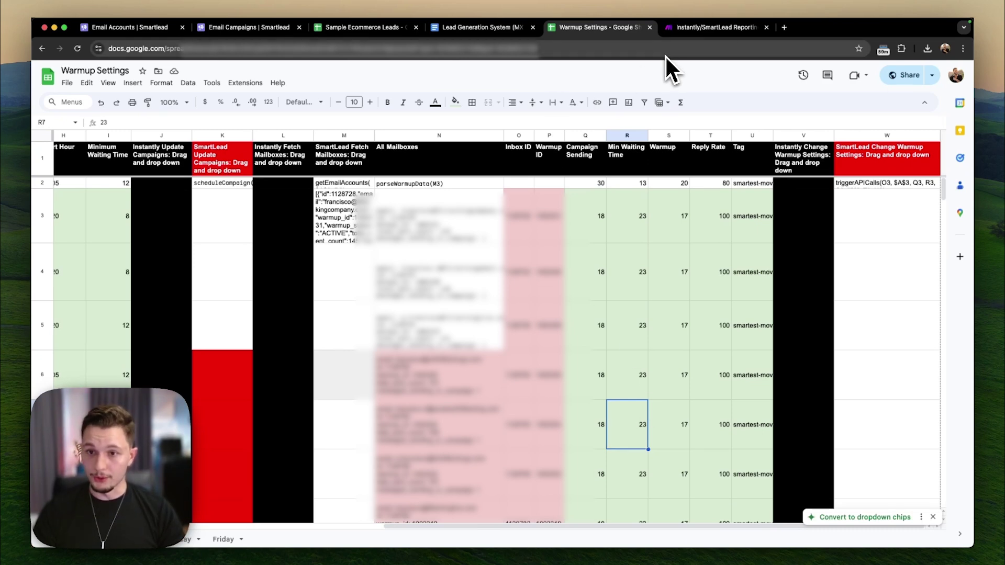
{"action": "left_click", "coordinate": [713, 27]}
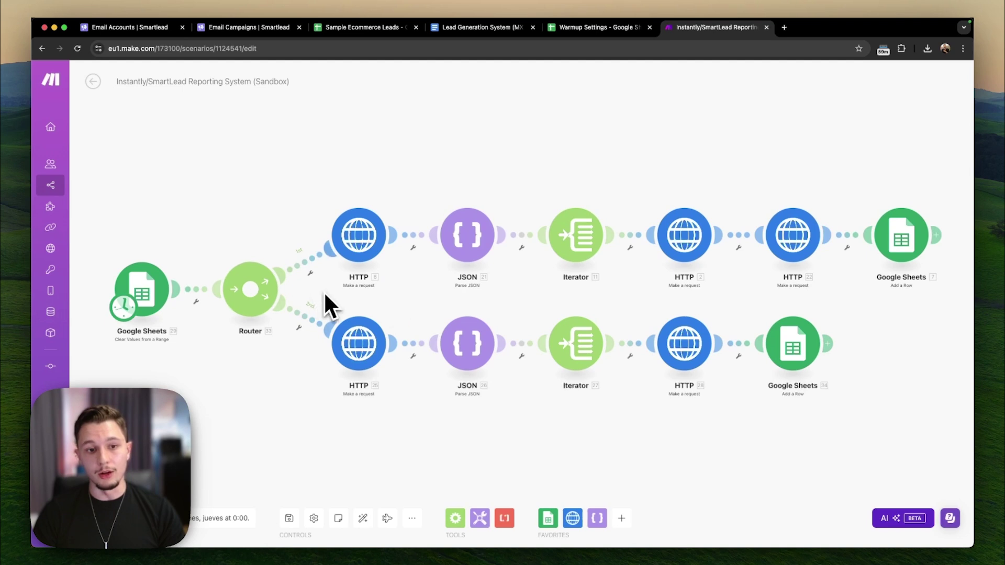
- Inspect both HTTP modules, including the Smartlead campaigns API URL, then return to the 80-campaign list
{"action": "left_click", "coordinate": [349, 359]}
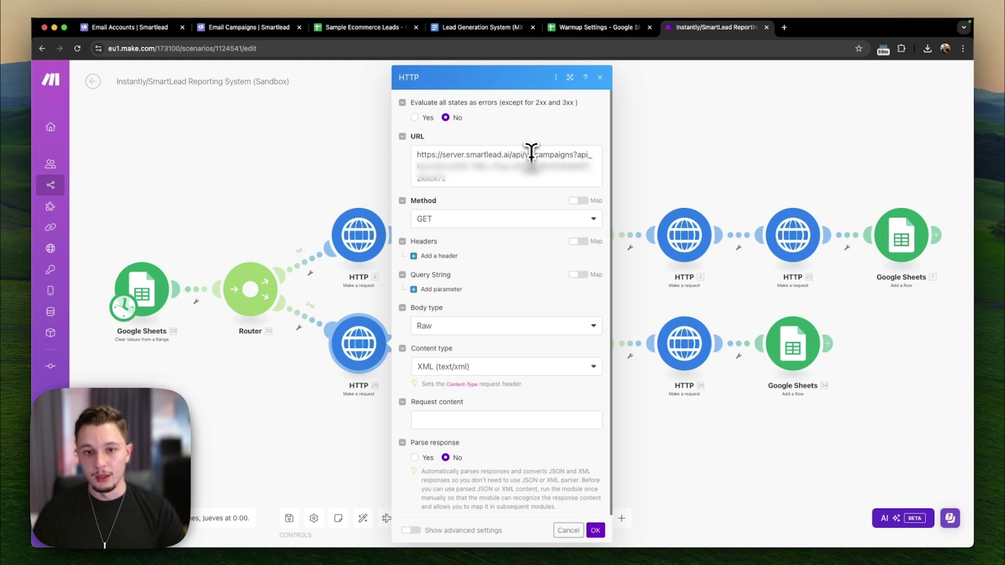
{"action": "triple_click", "coordinate": [464, 154]}
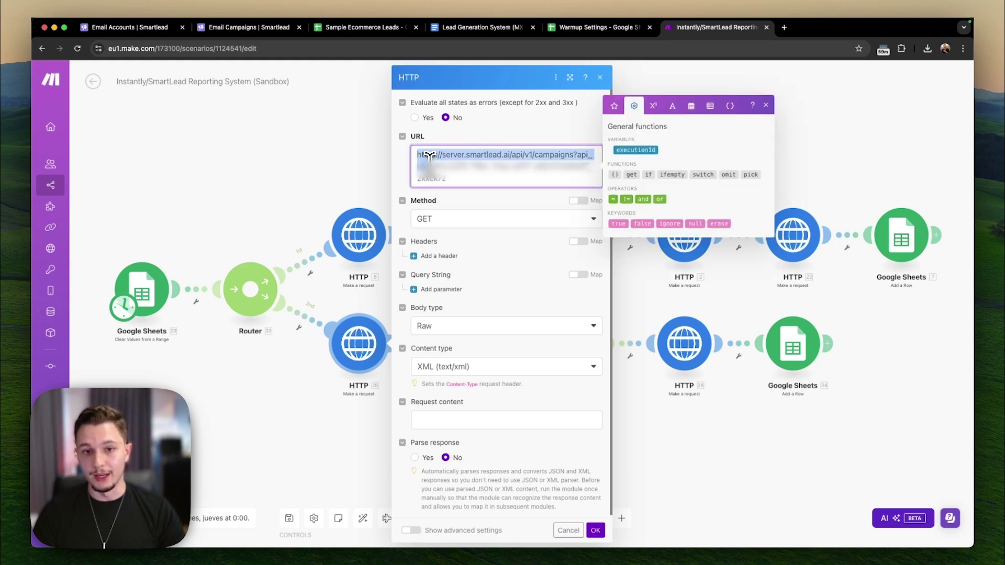
{"action": "left_click", "coordinate": [515, 131]}
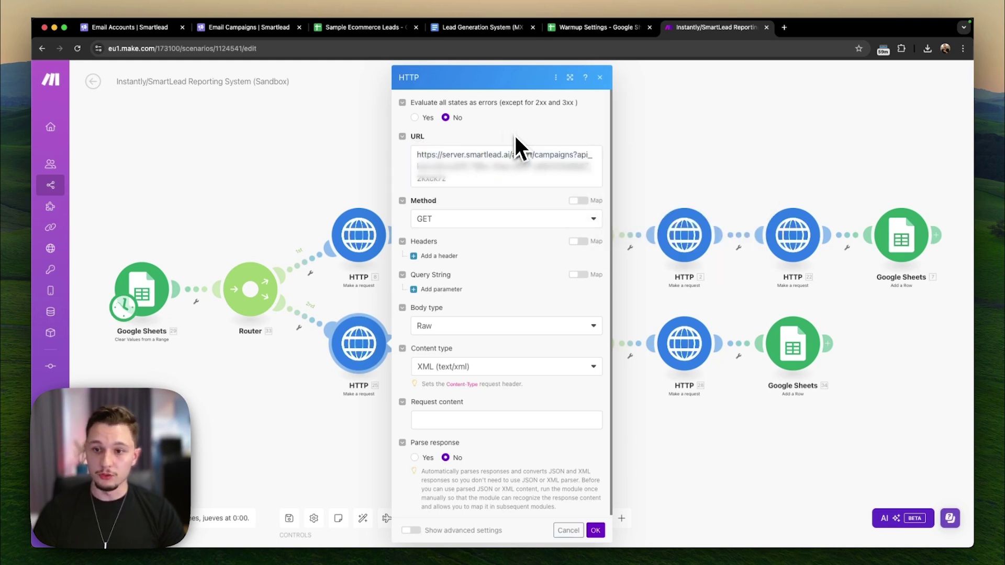
{"action": "left_click", "coordinate": [654, 408]}
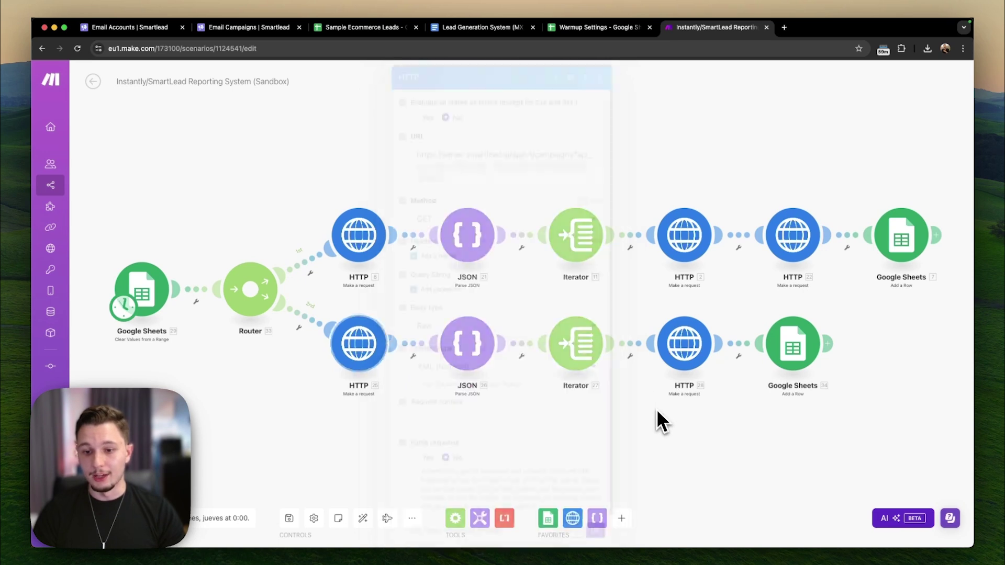
{"action": "left_click", "coordinate": [707, 356]}
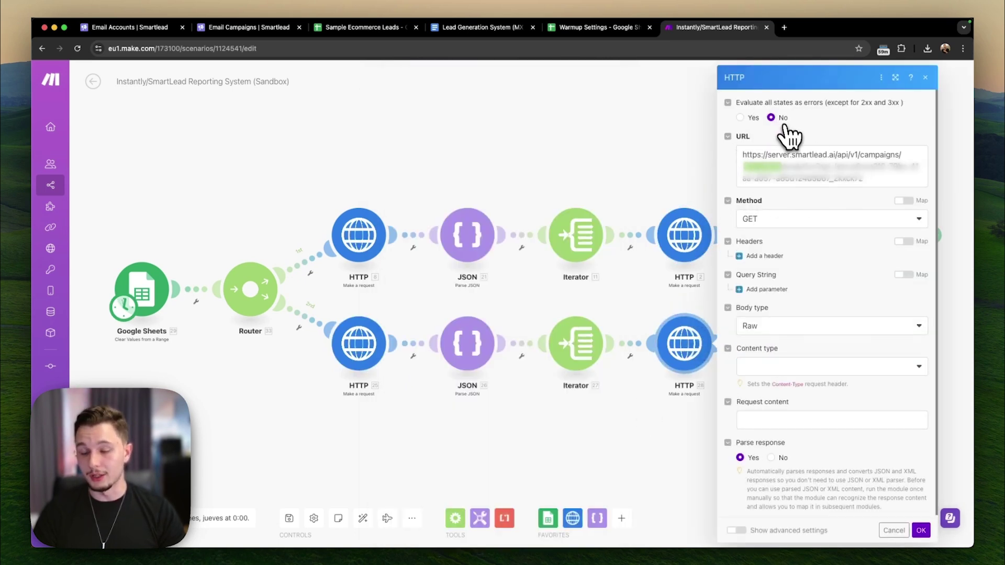
{"action": "left_click", "coordinate": [461, 148]}
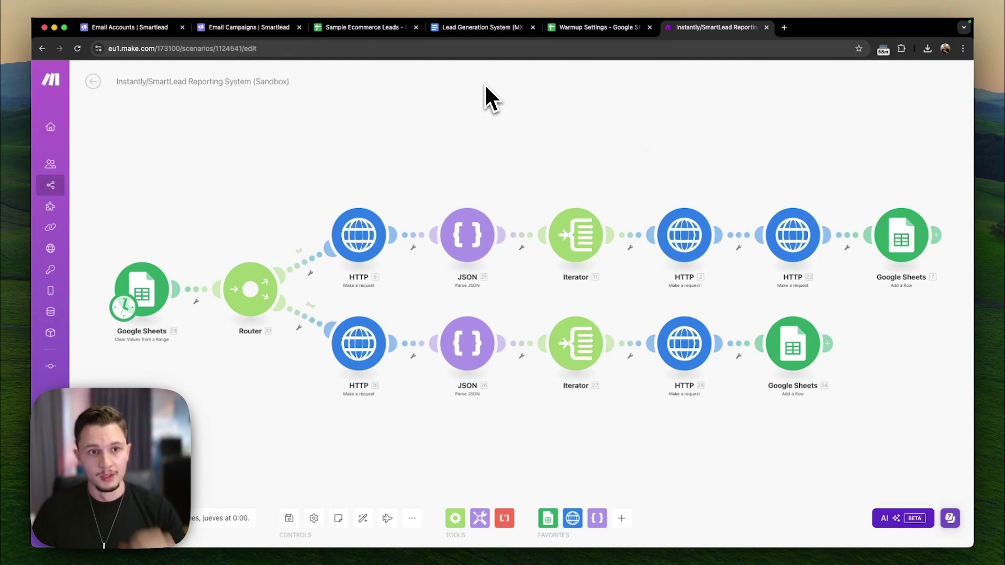
{"action": "left_click", "coordinate": [256, 29]}
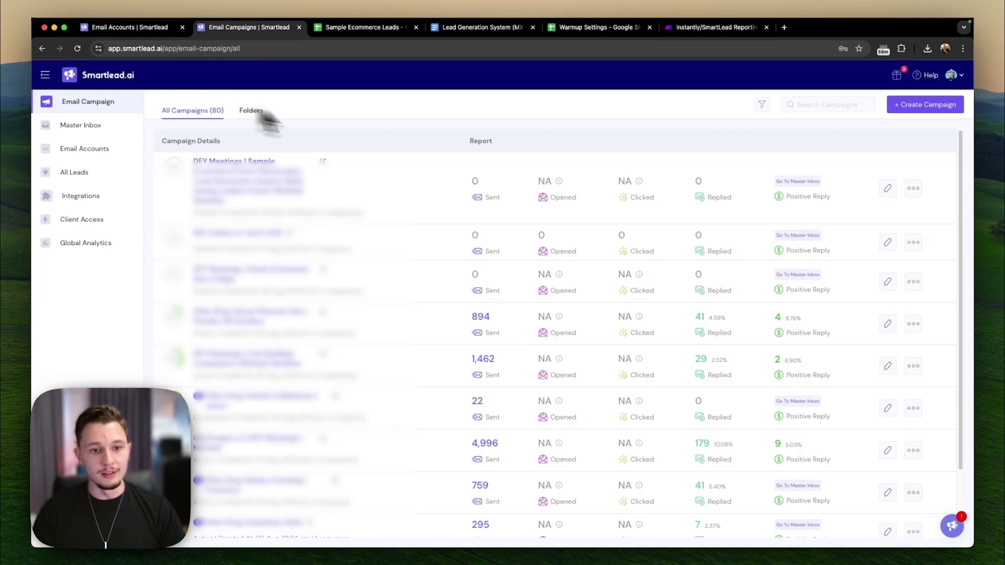